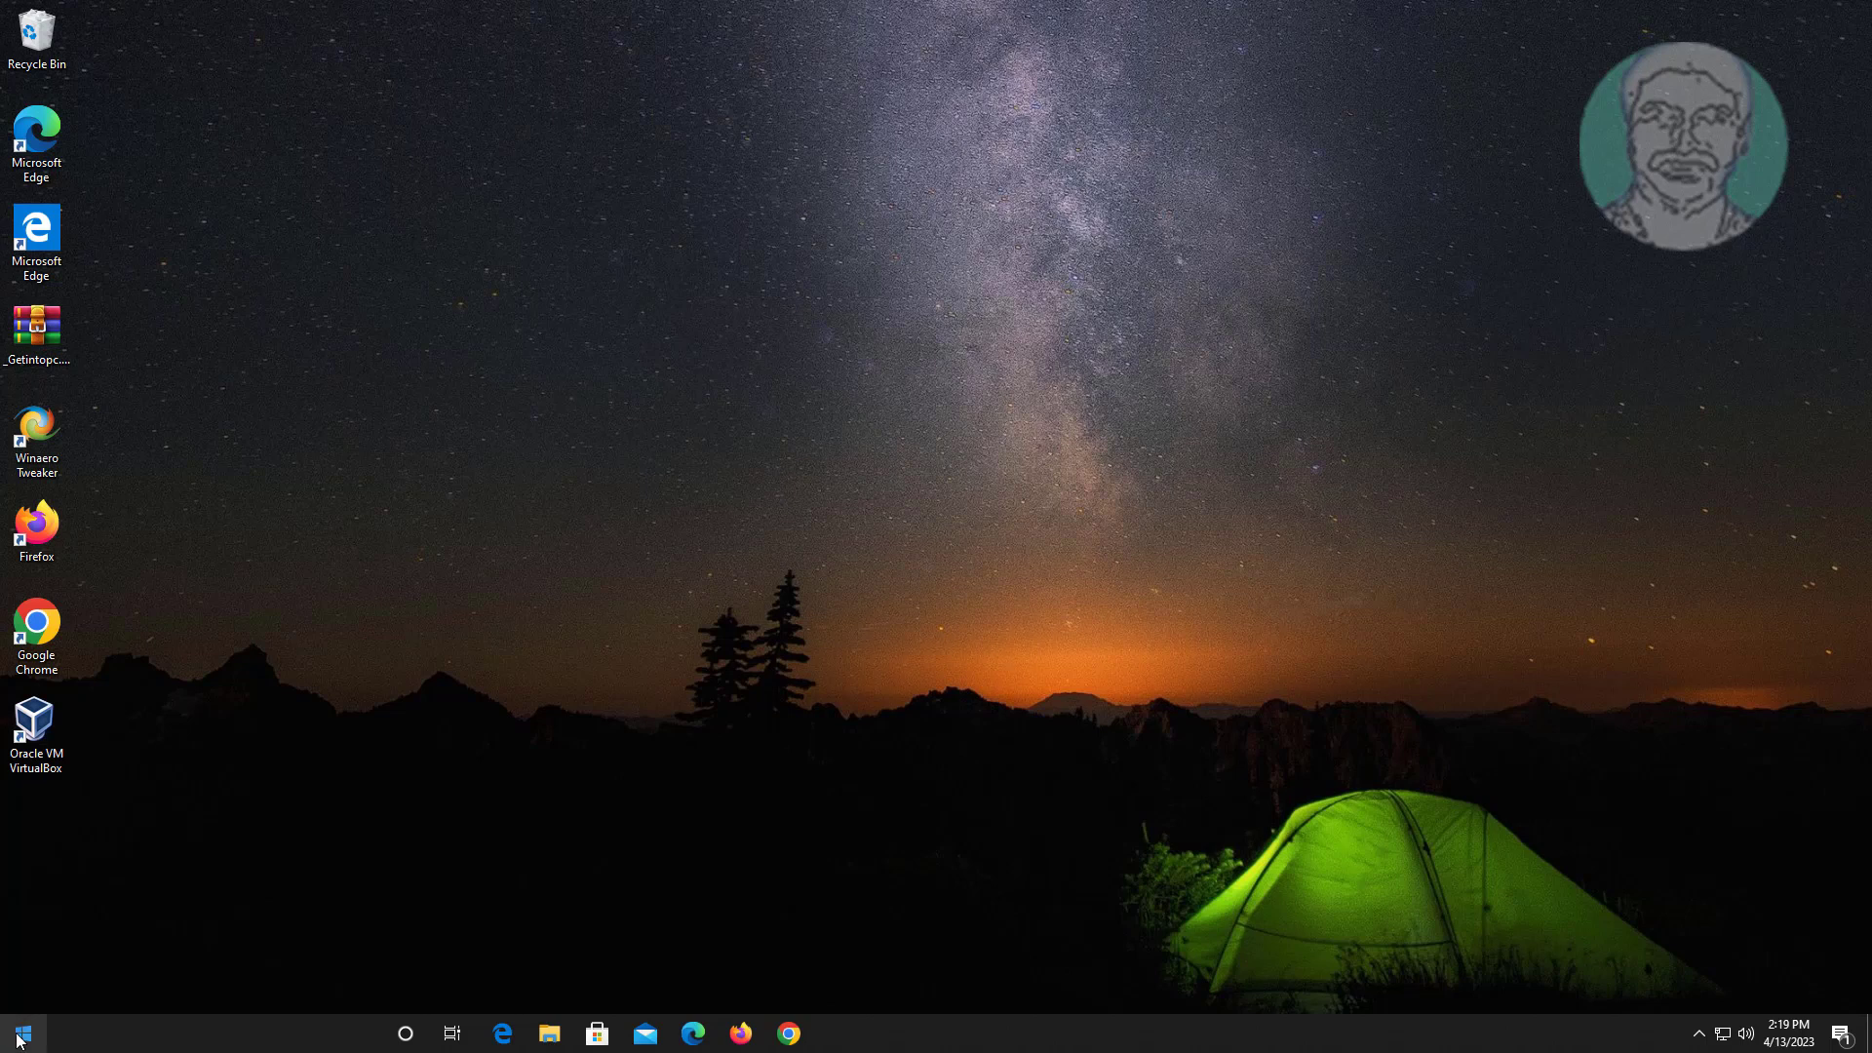
- Open Windows Settings and go to Update & Security > Recovery
click(25, 944)
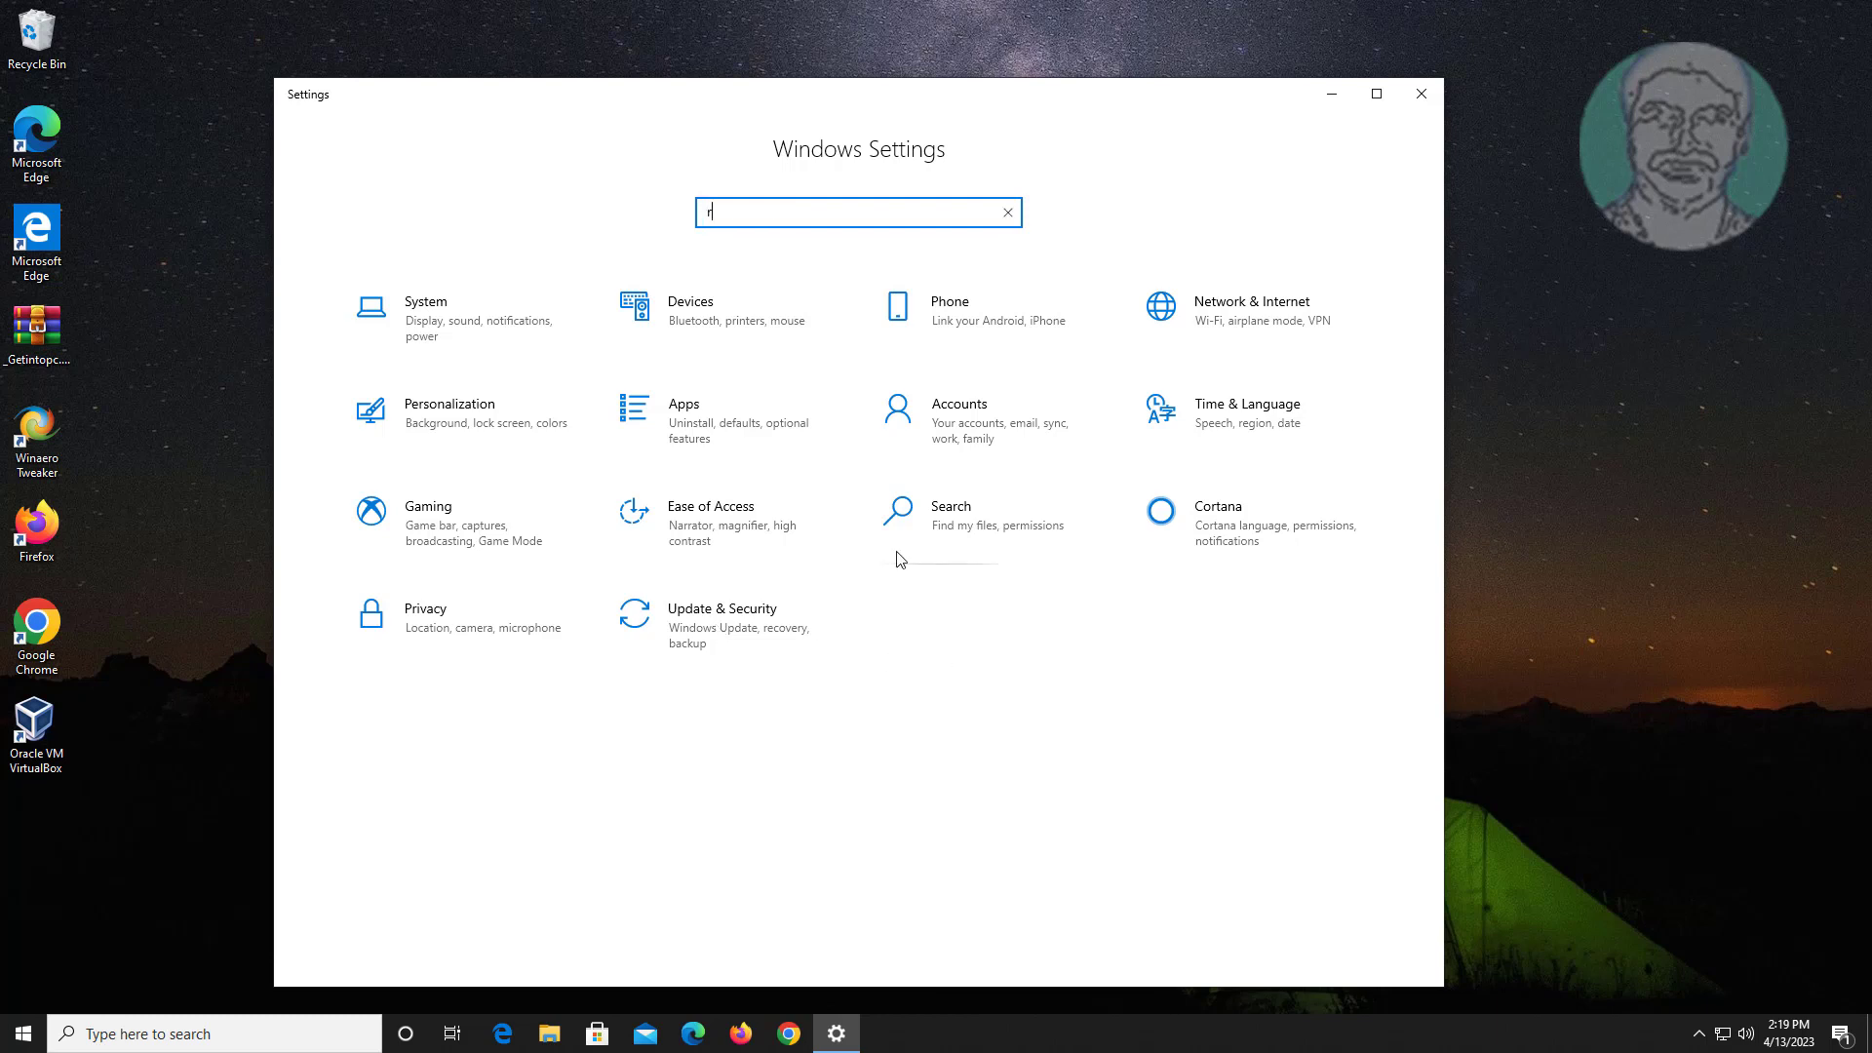
click(672, 629)
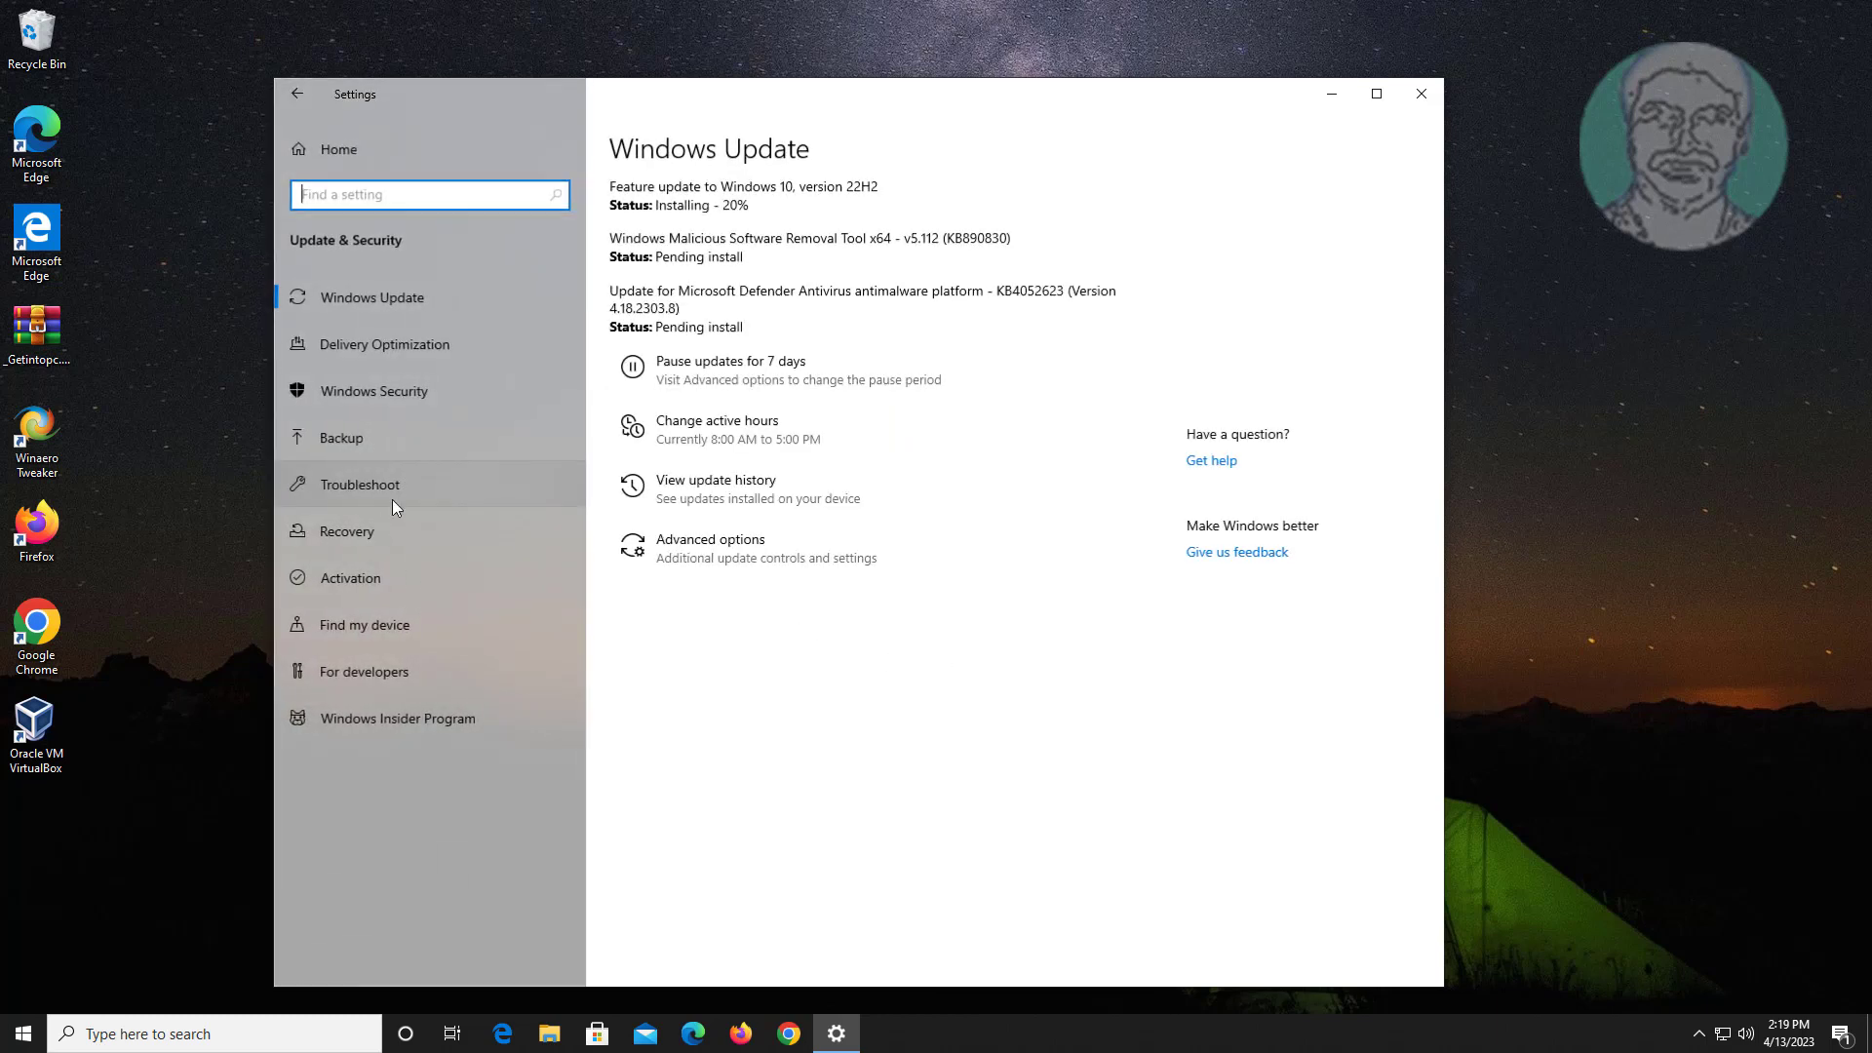
click(370, 538)
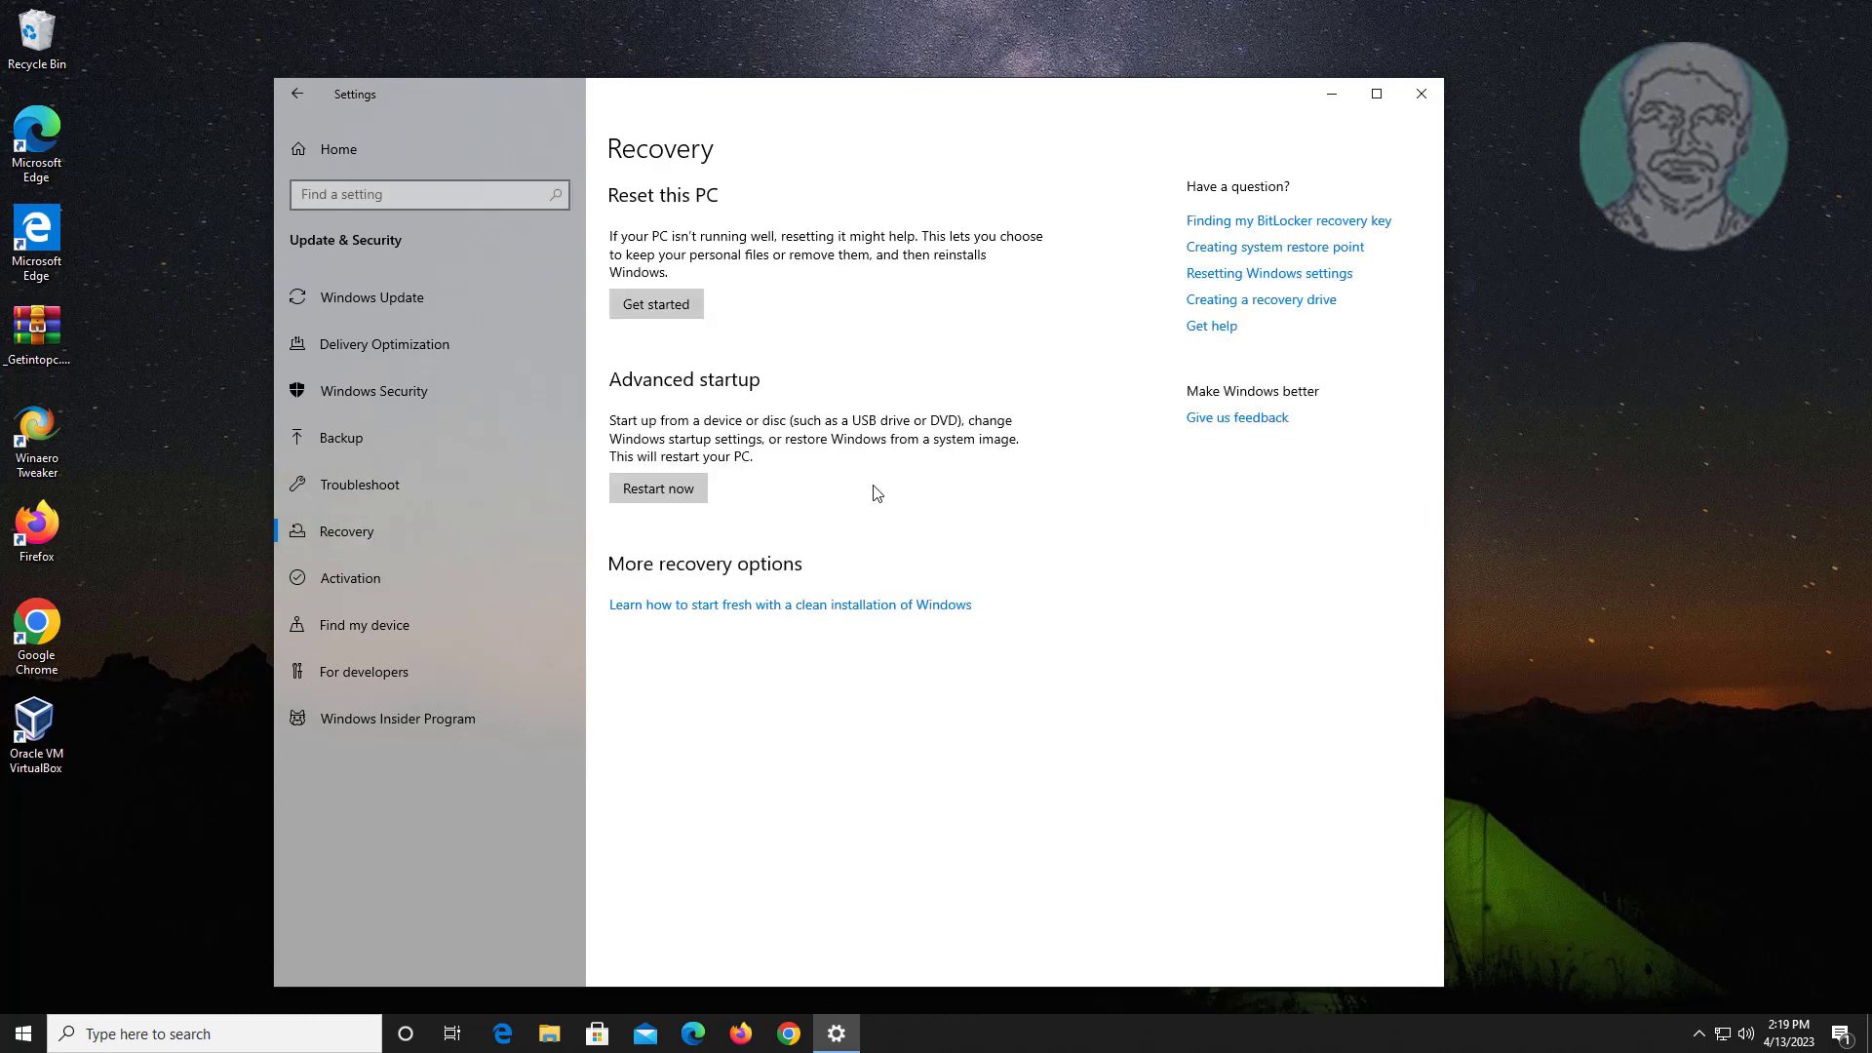
- Restart via Advanced startup, then choose Troubleshoot > Startup Settings > Restart
click(669, 490)
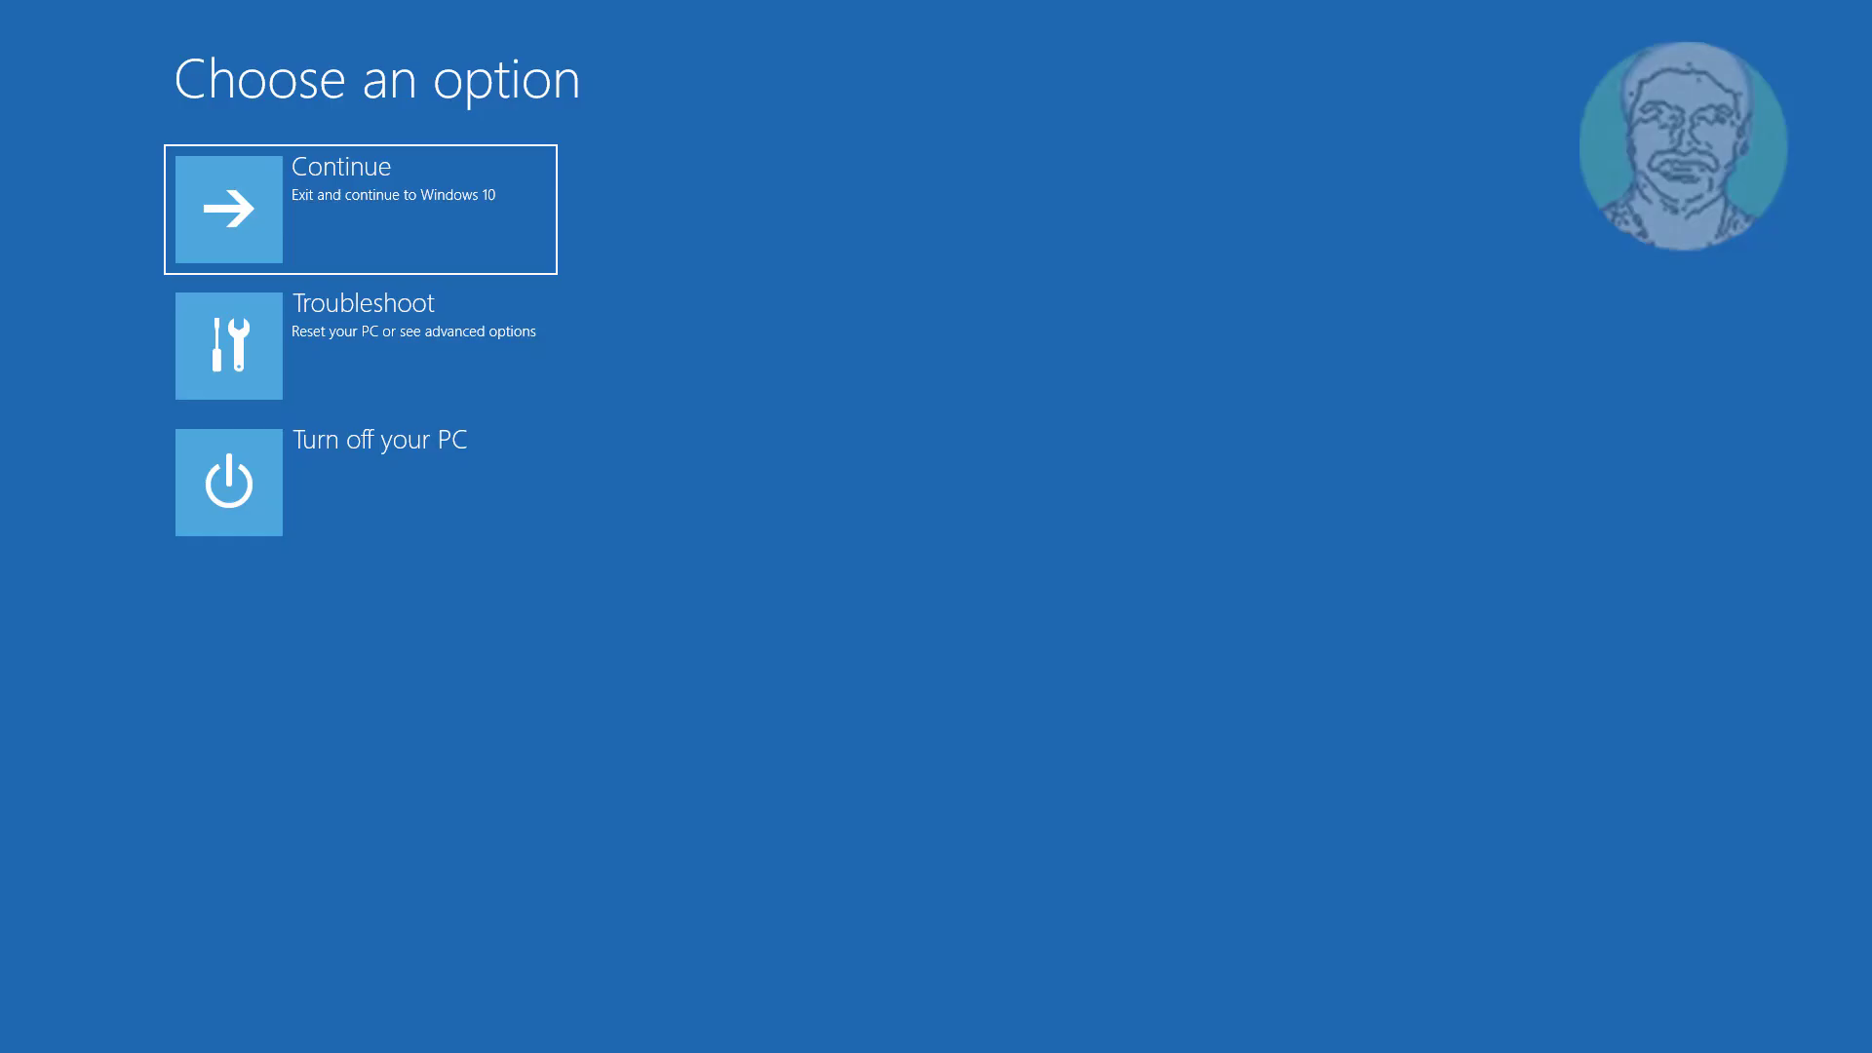
click(365, 347)
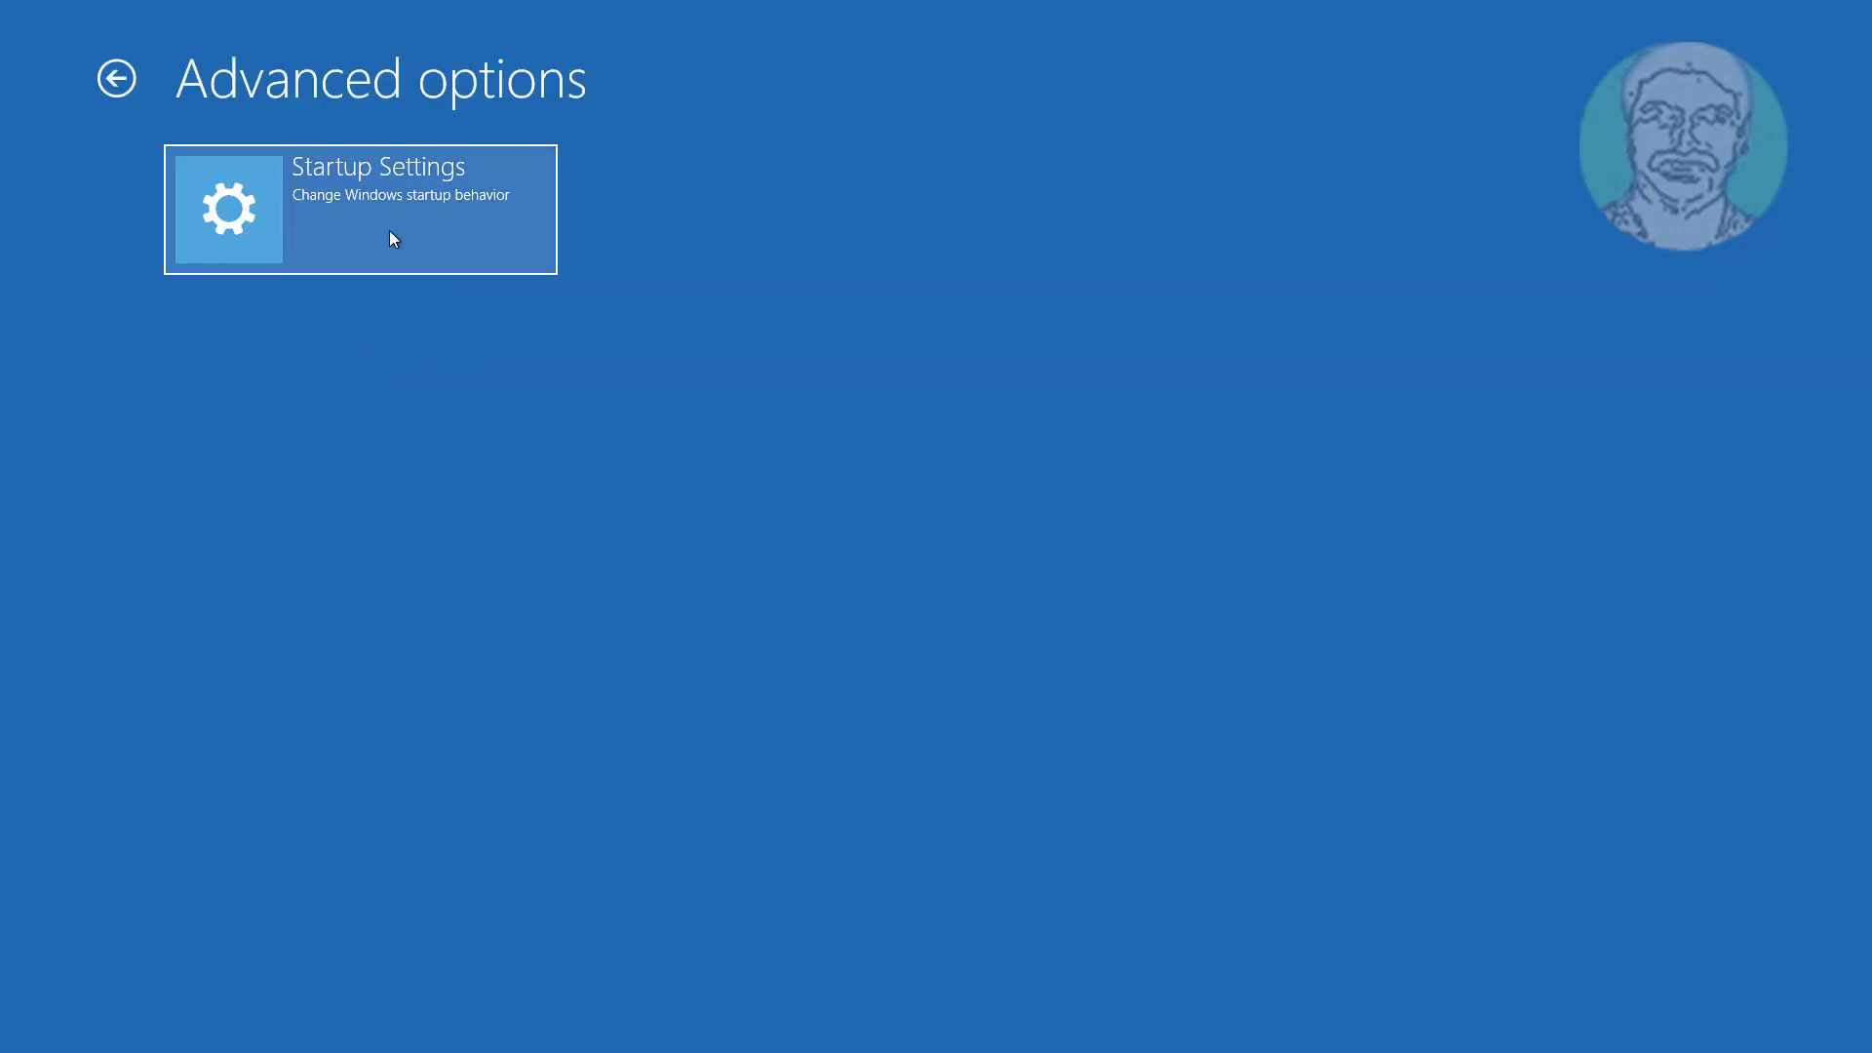
click(449, 250)
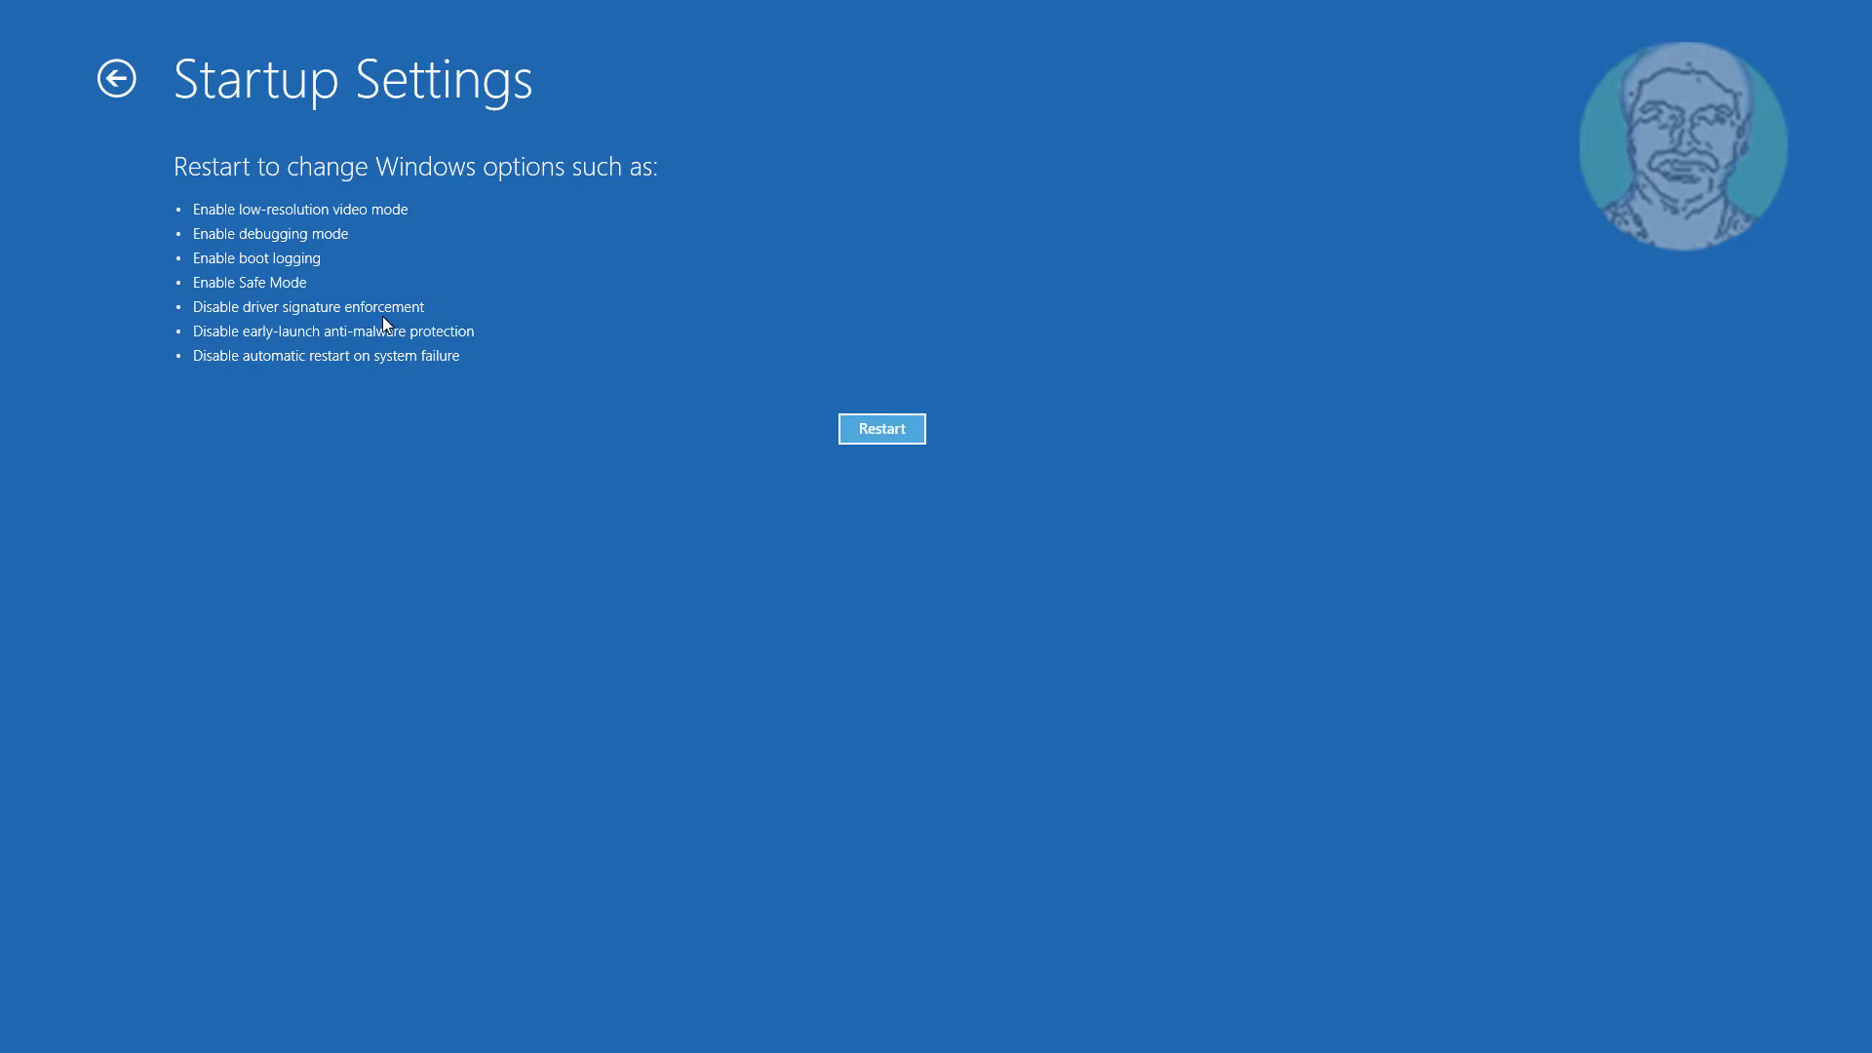
click(906, 430)
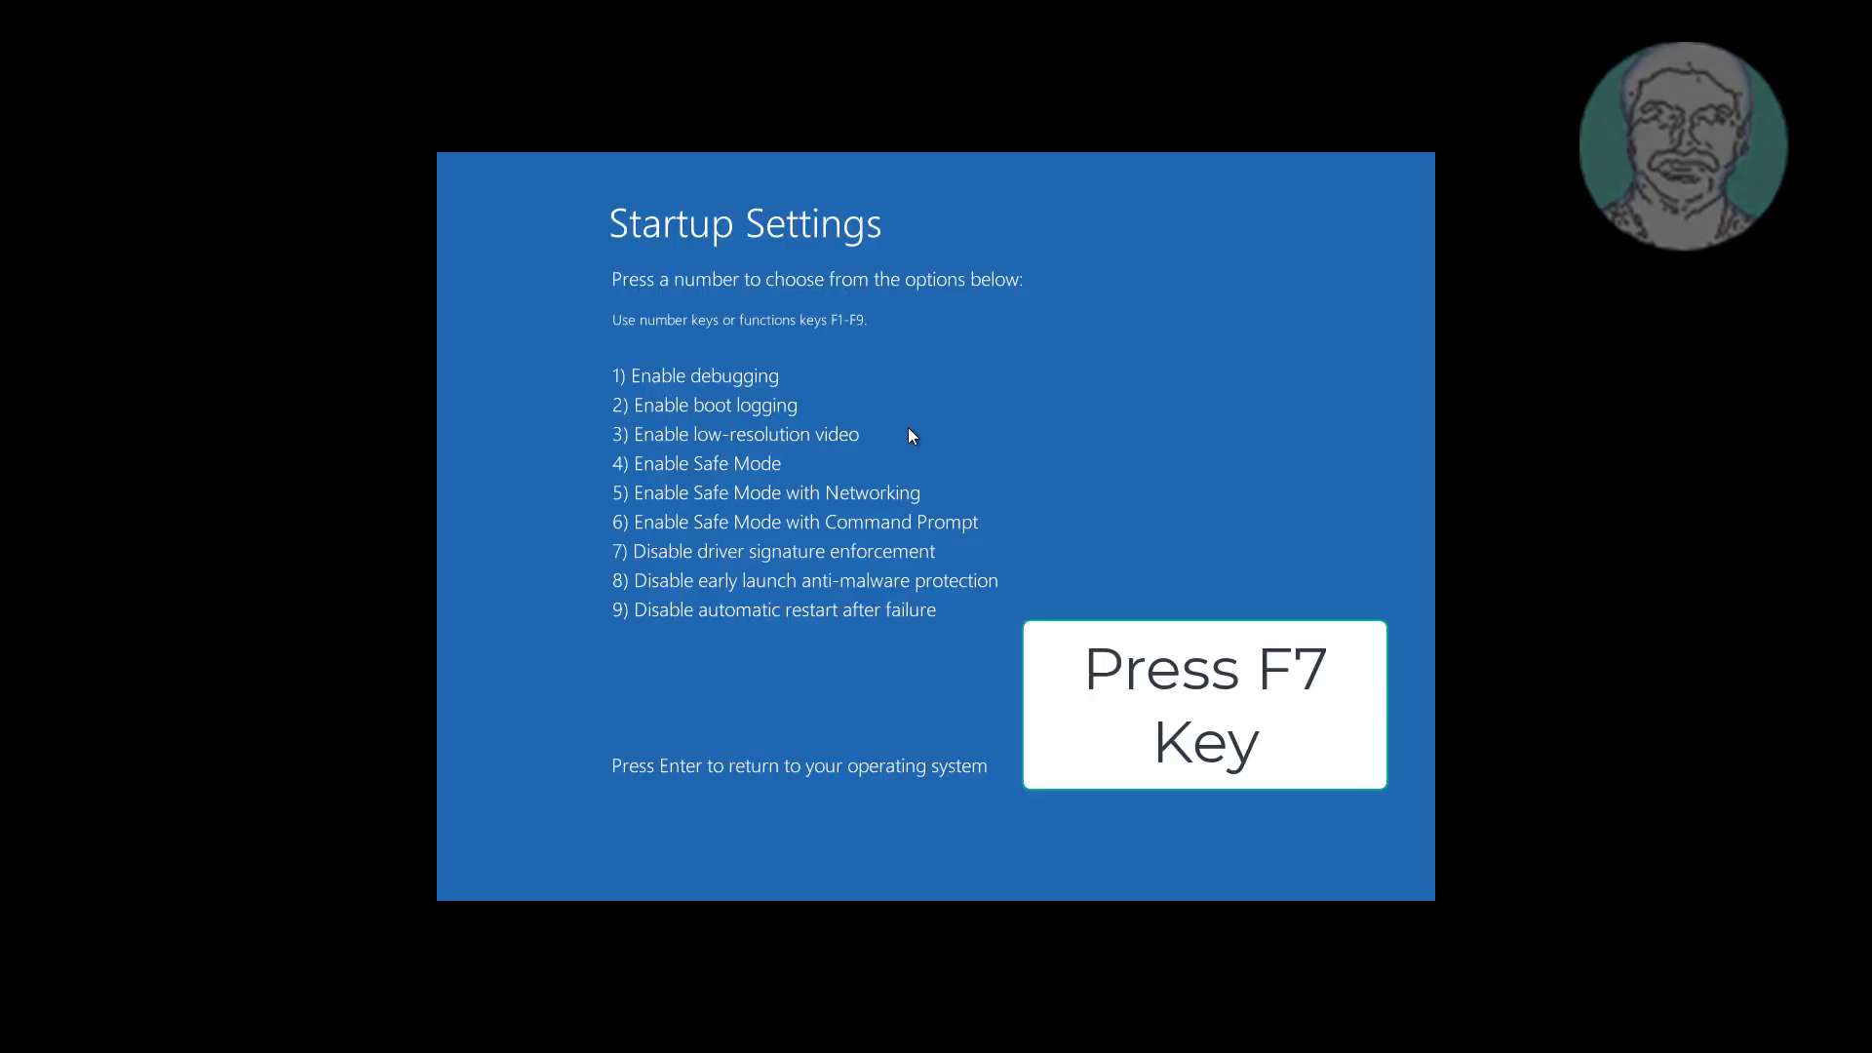
- Boot with driver signature enforcement disabled (F7) and sign in with the account password
key(F7)
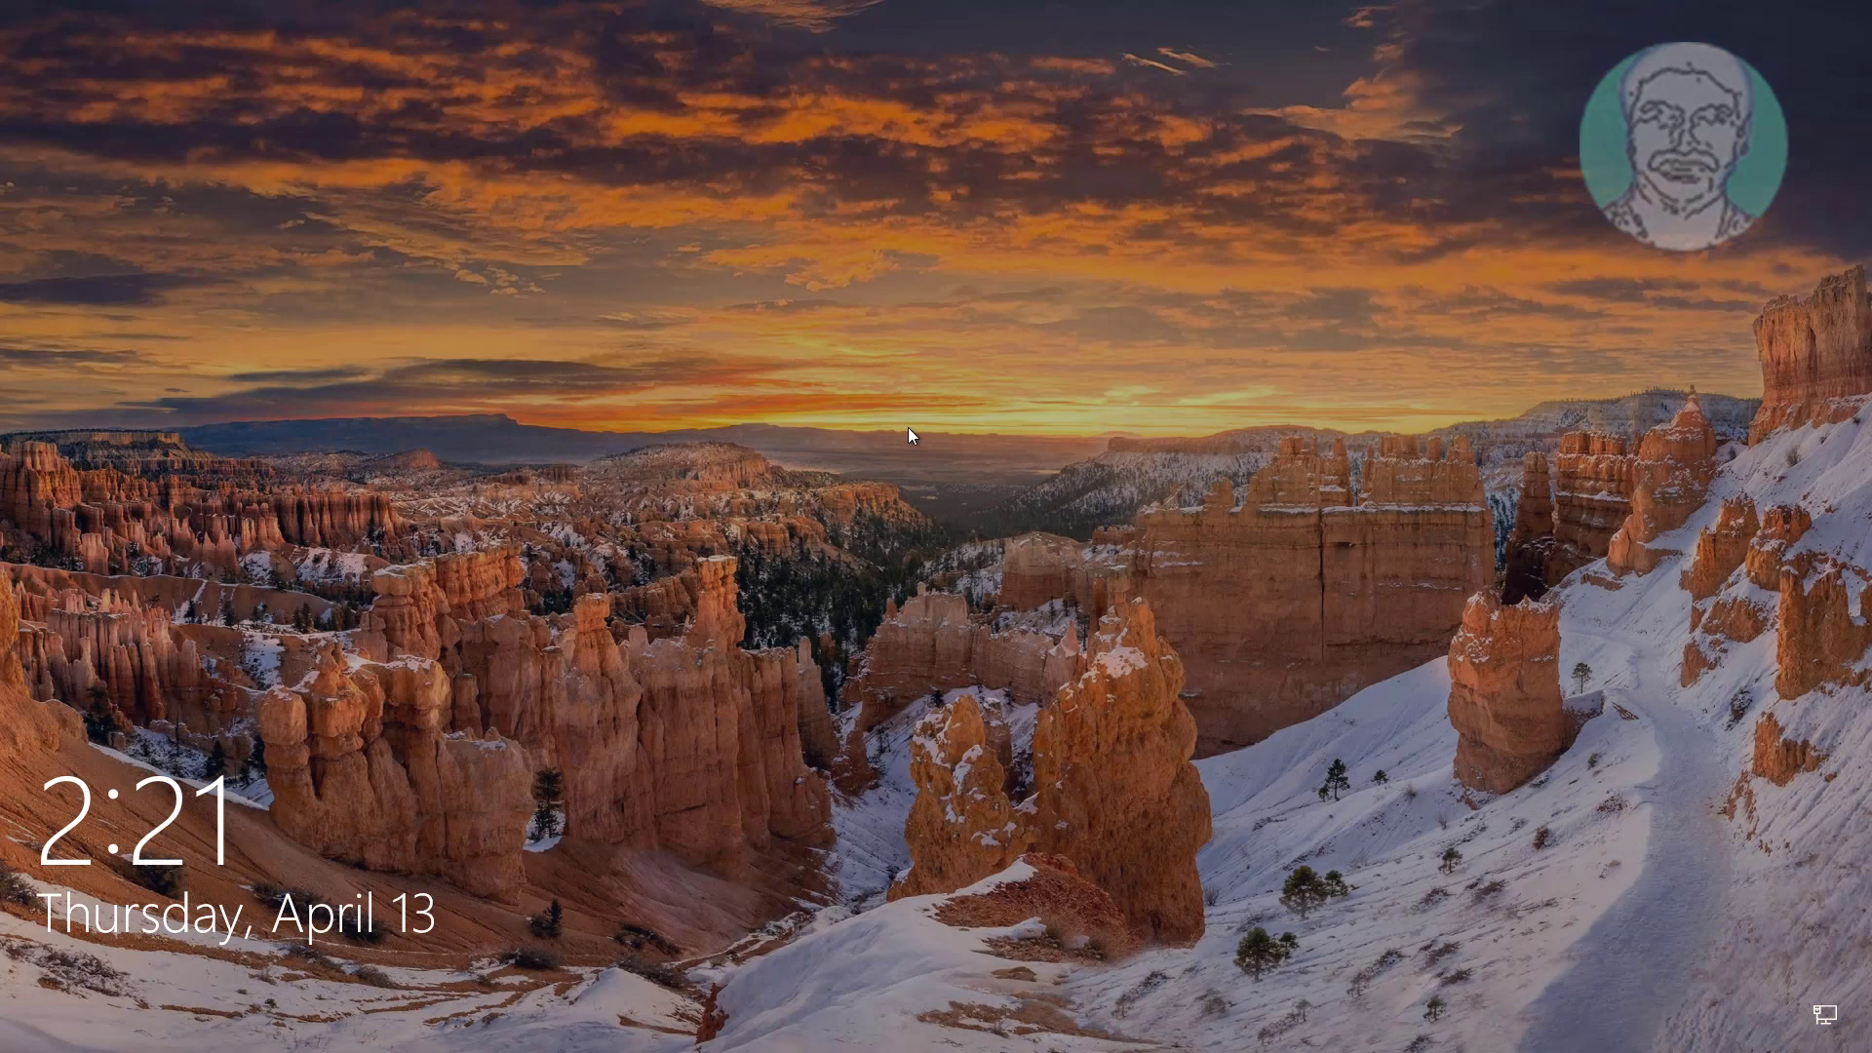
click(909, 433)
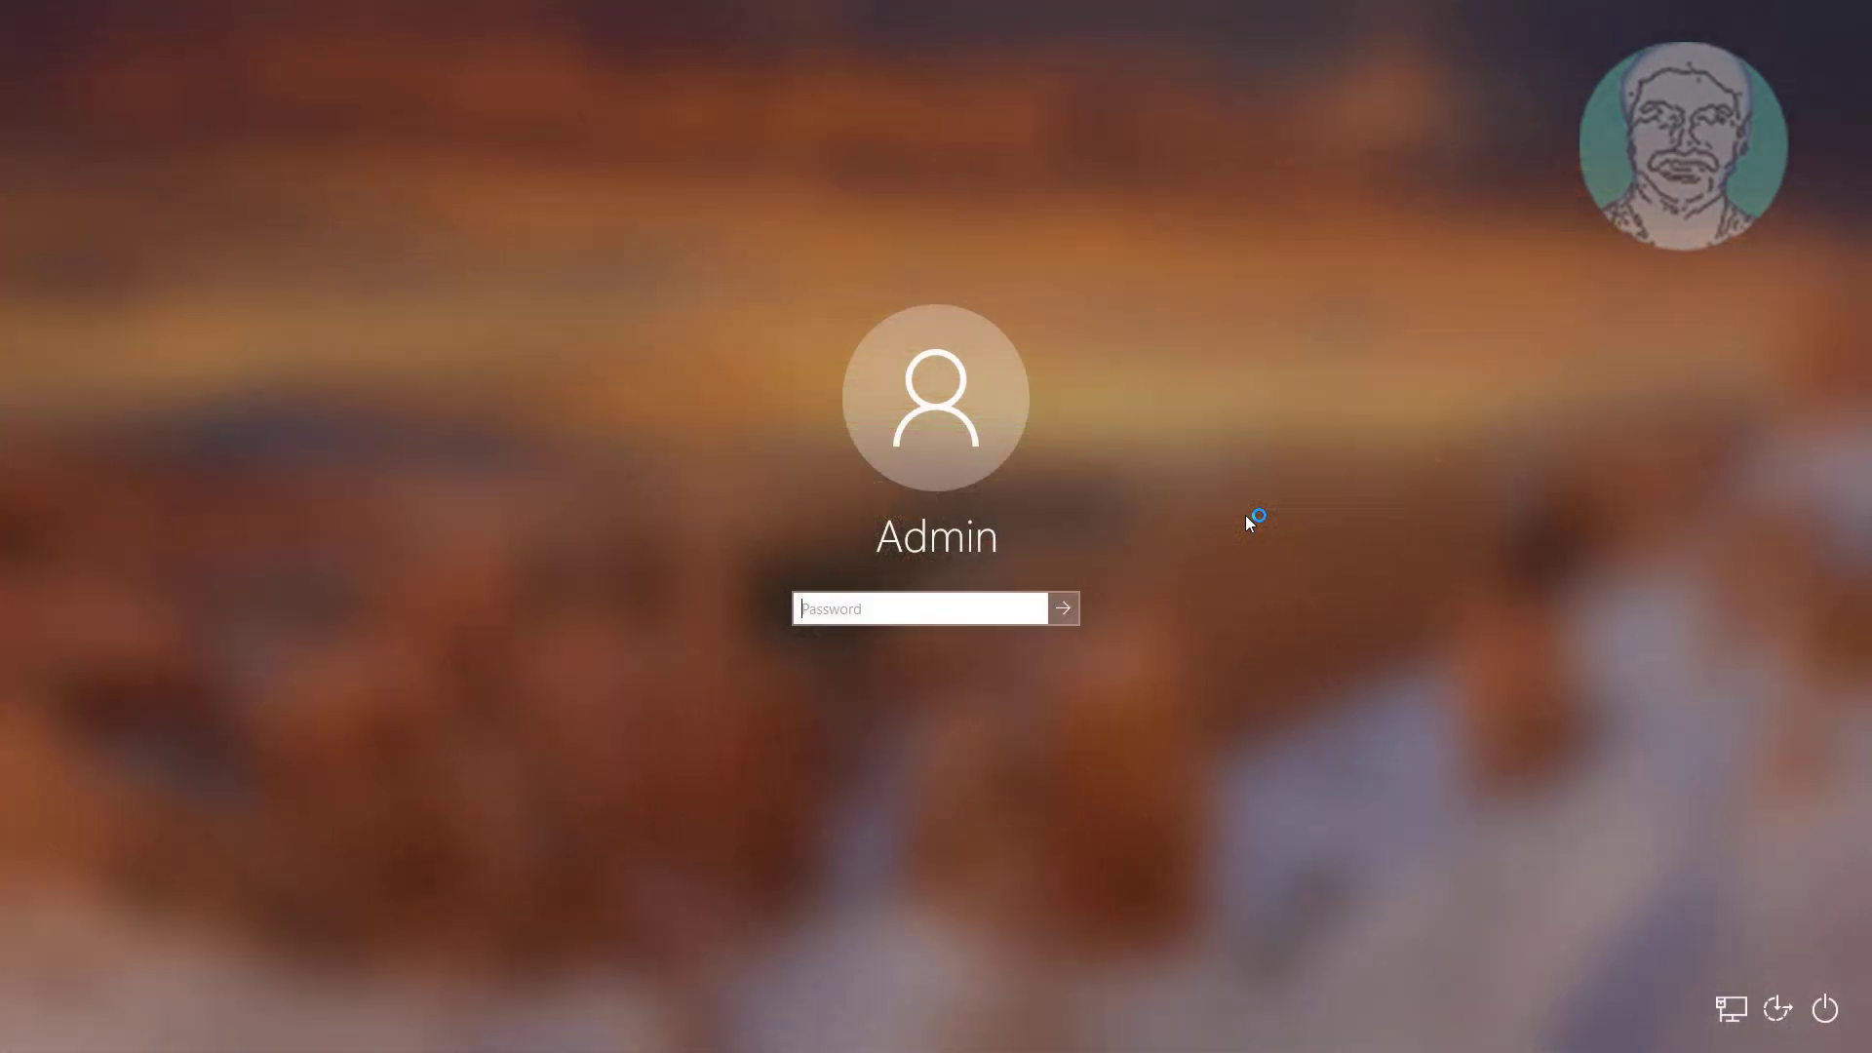
text(••)
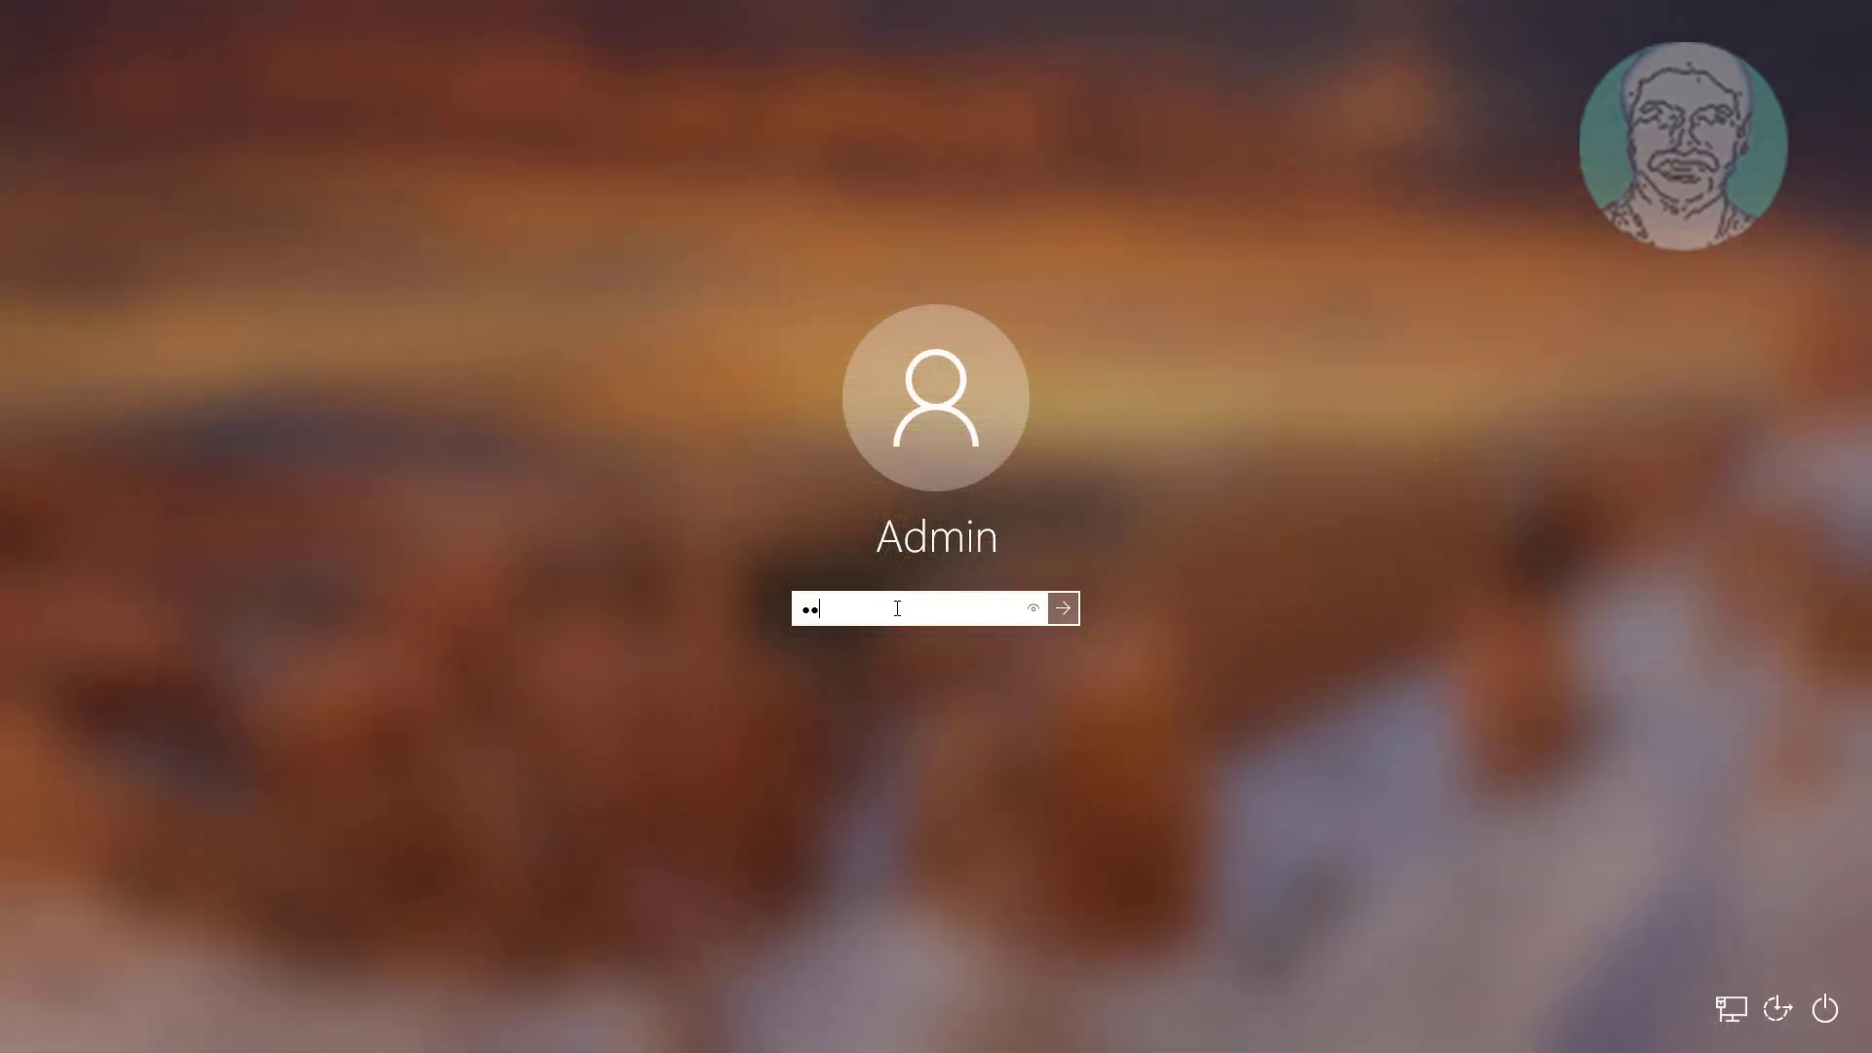
key(Return)
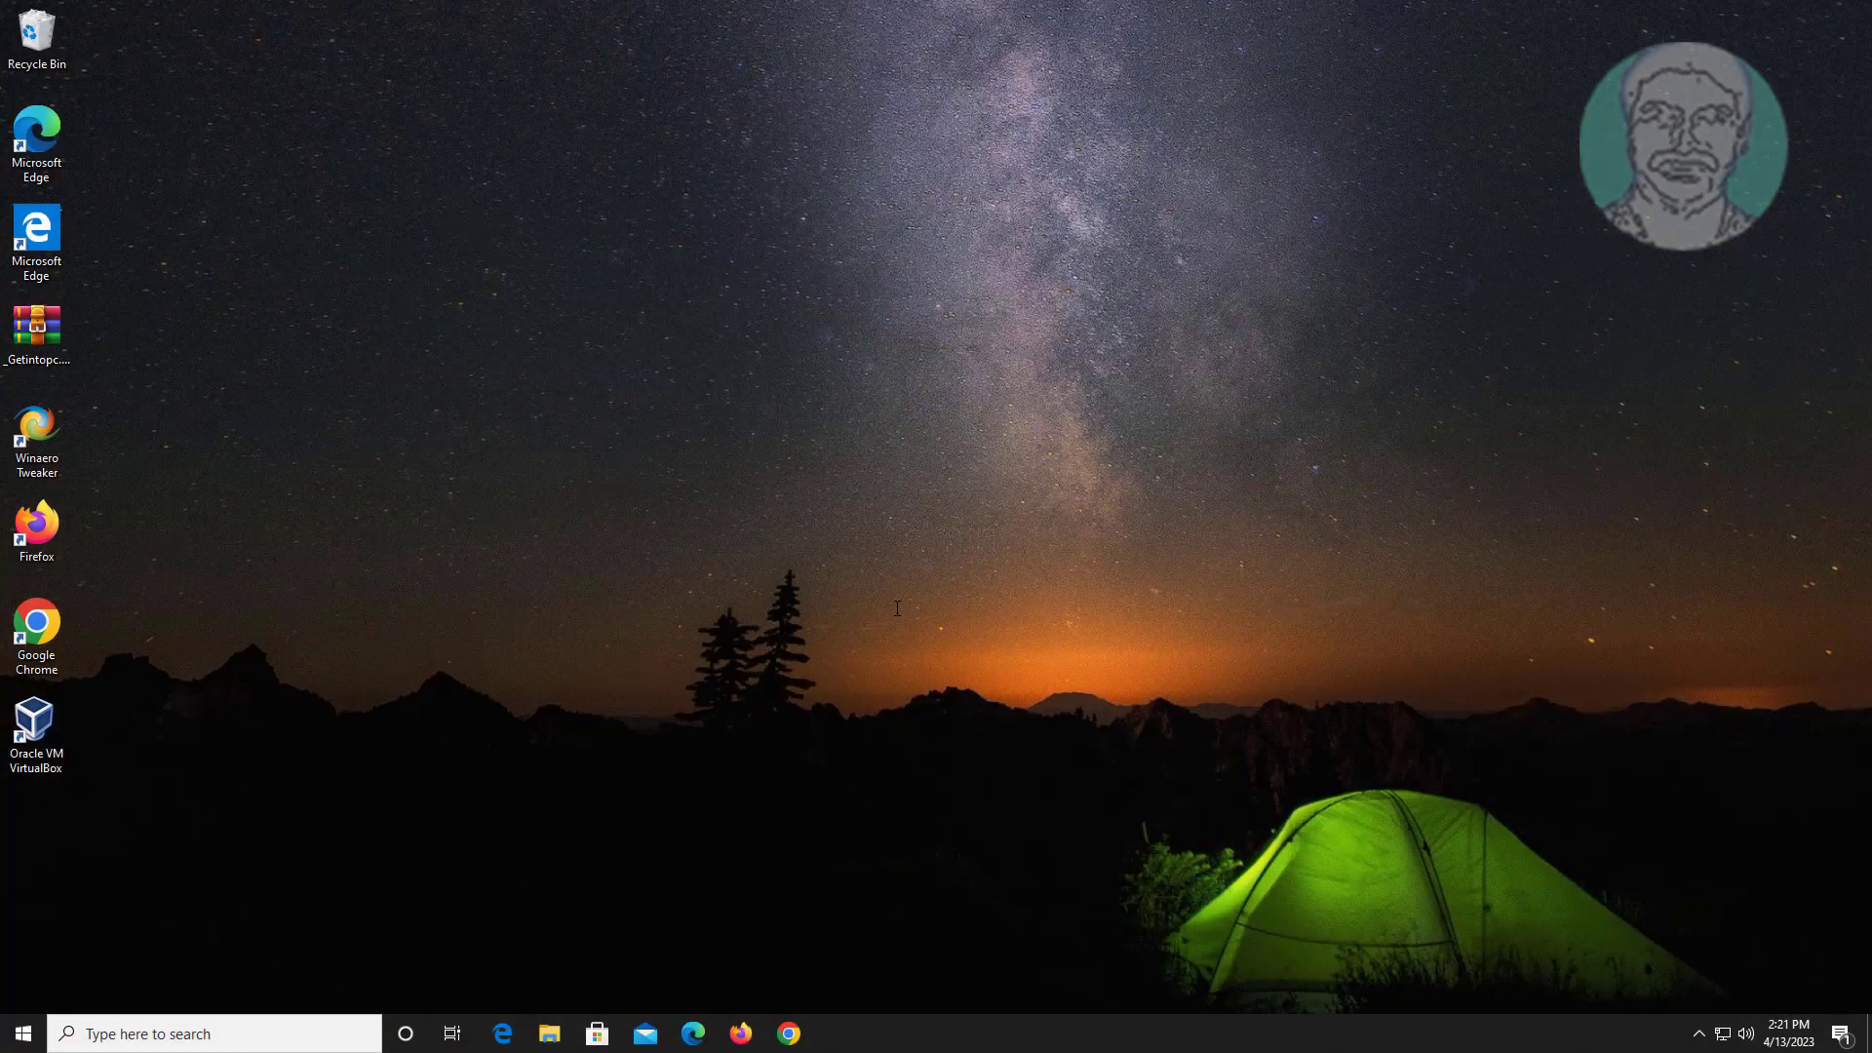
- Go to the Troubleshoot page under Update & Security in Settings
click(23, 1034)
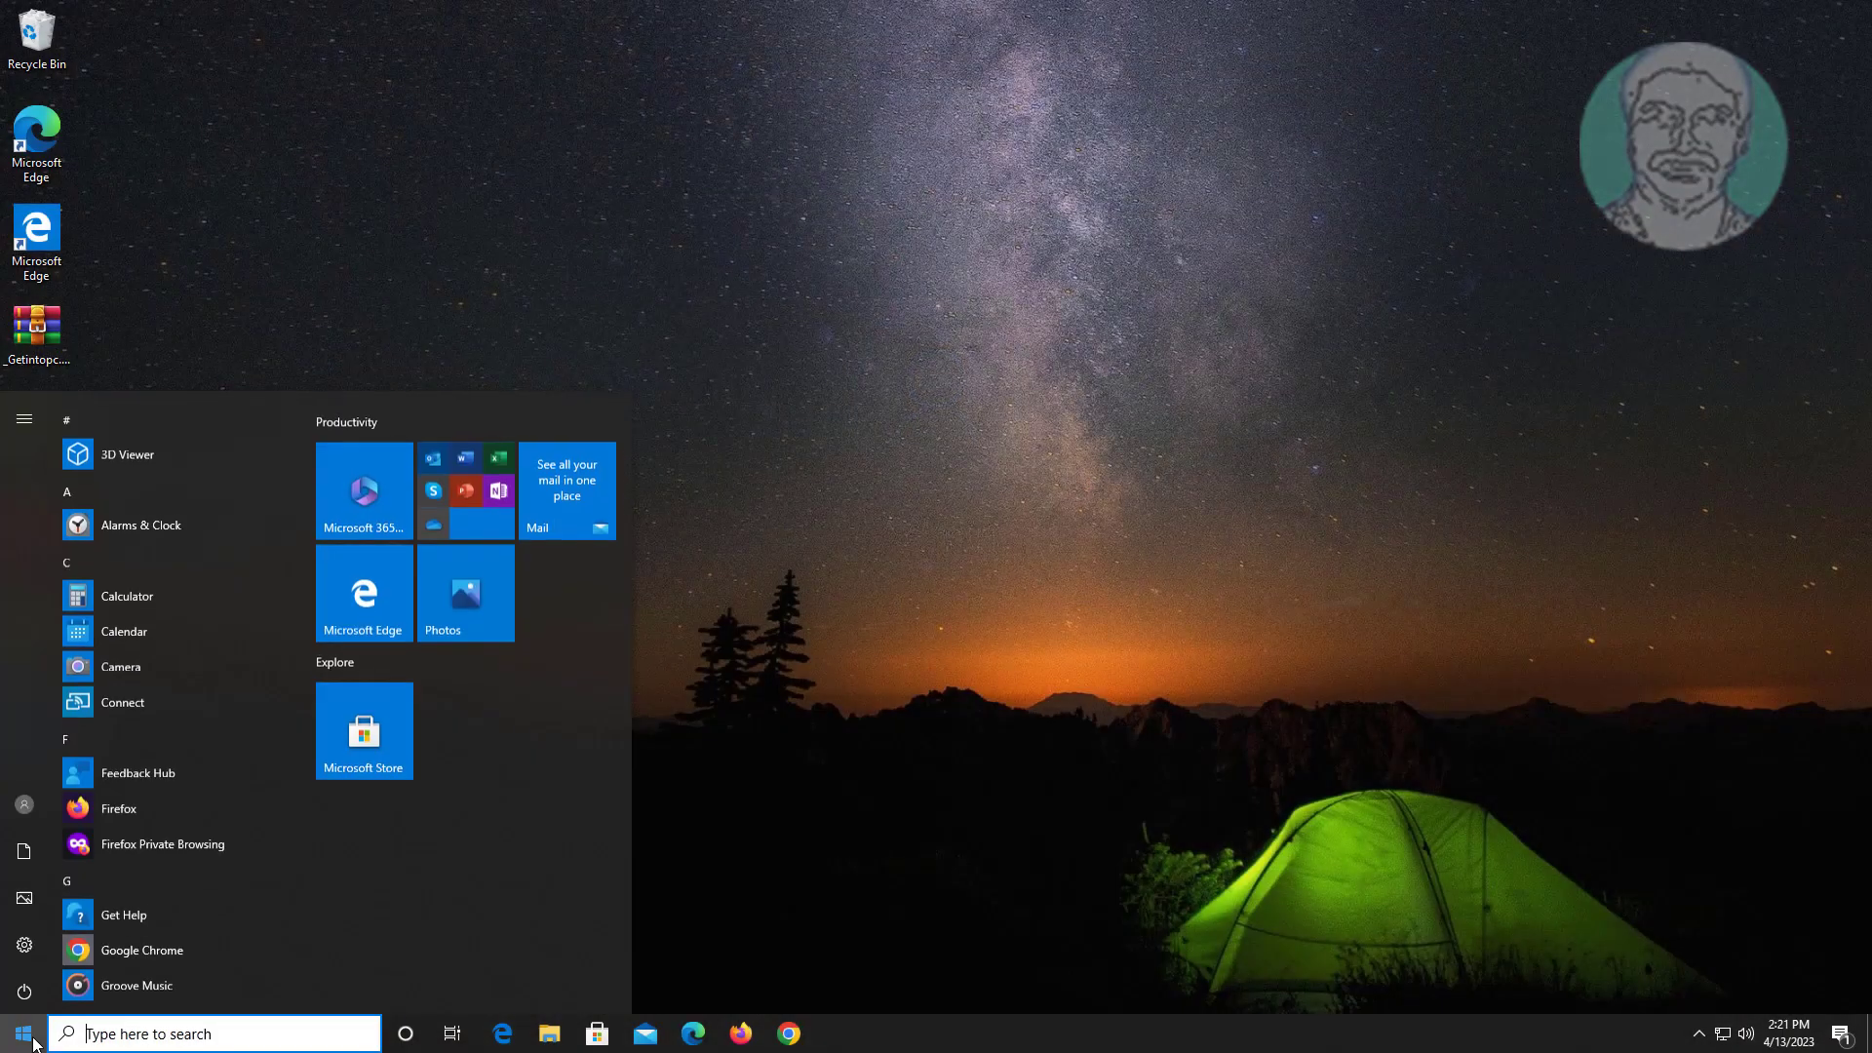
click(26, 943)
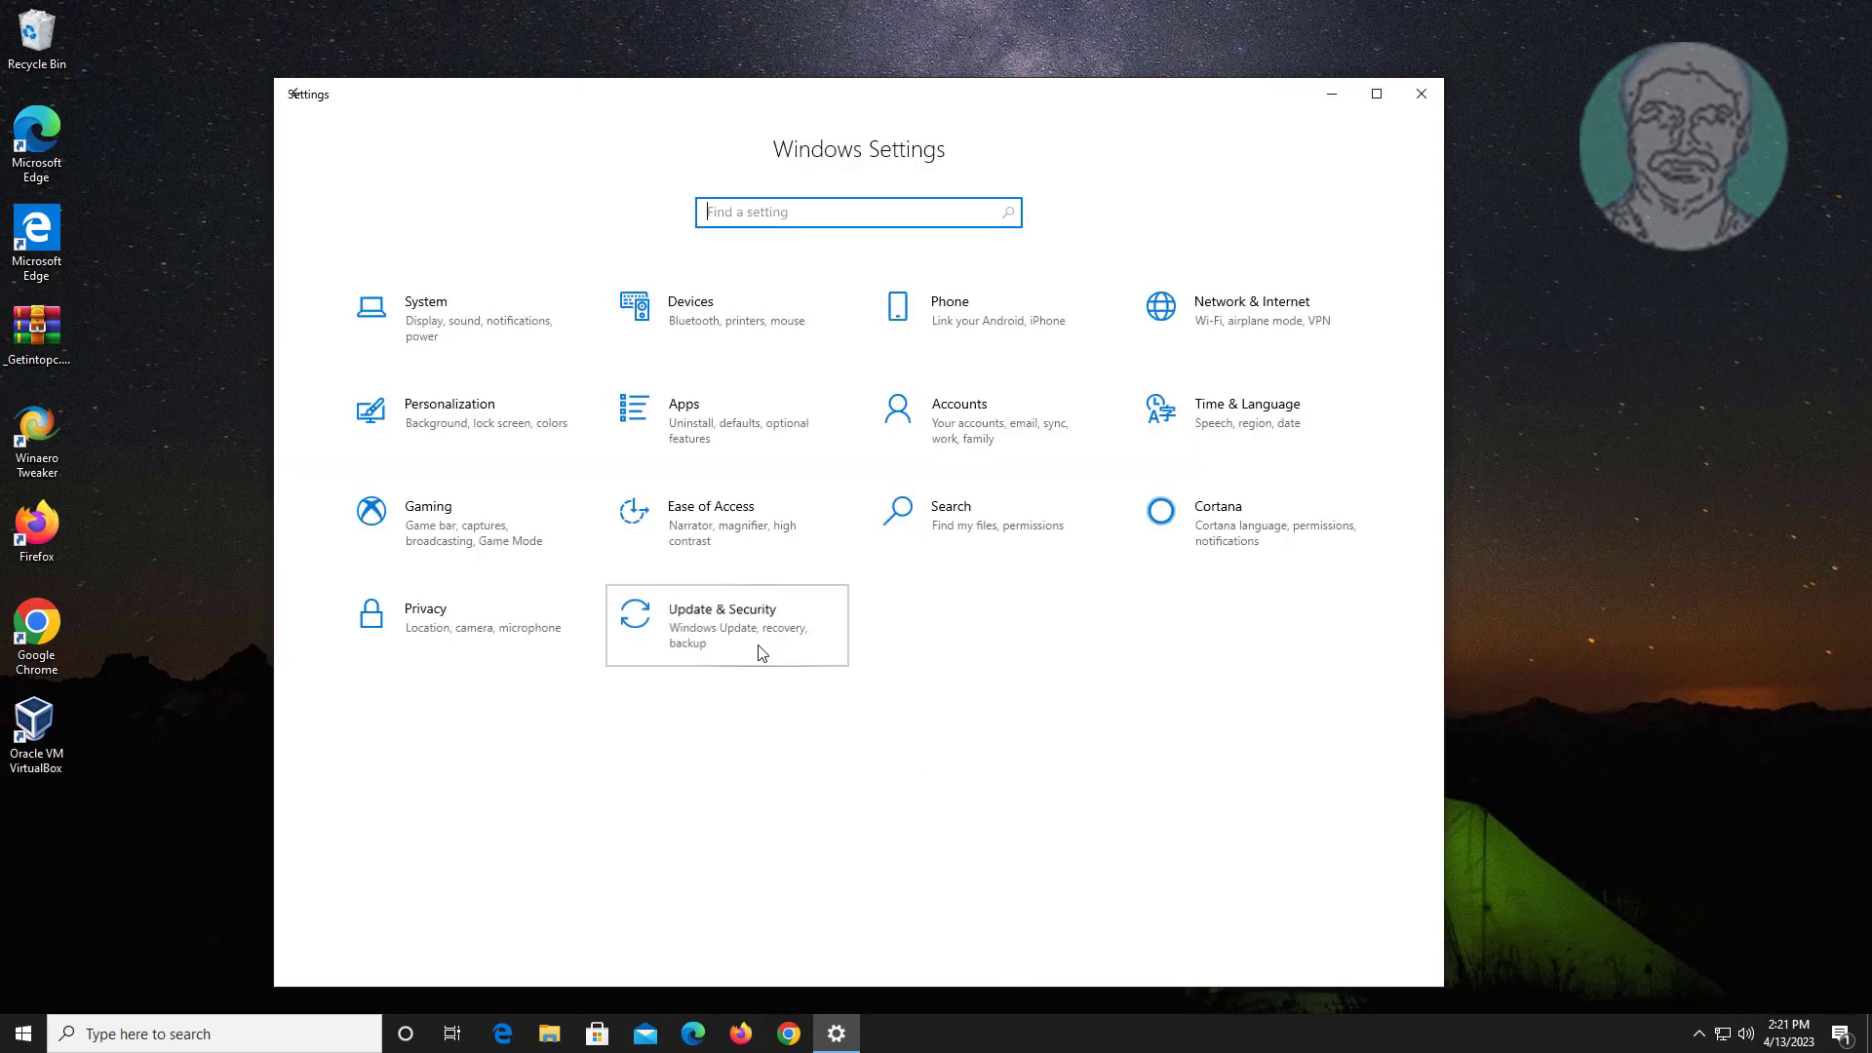
click(761, 652)
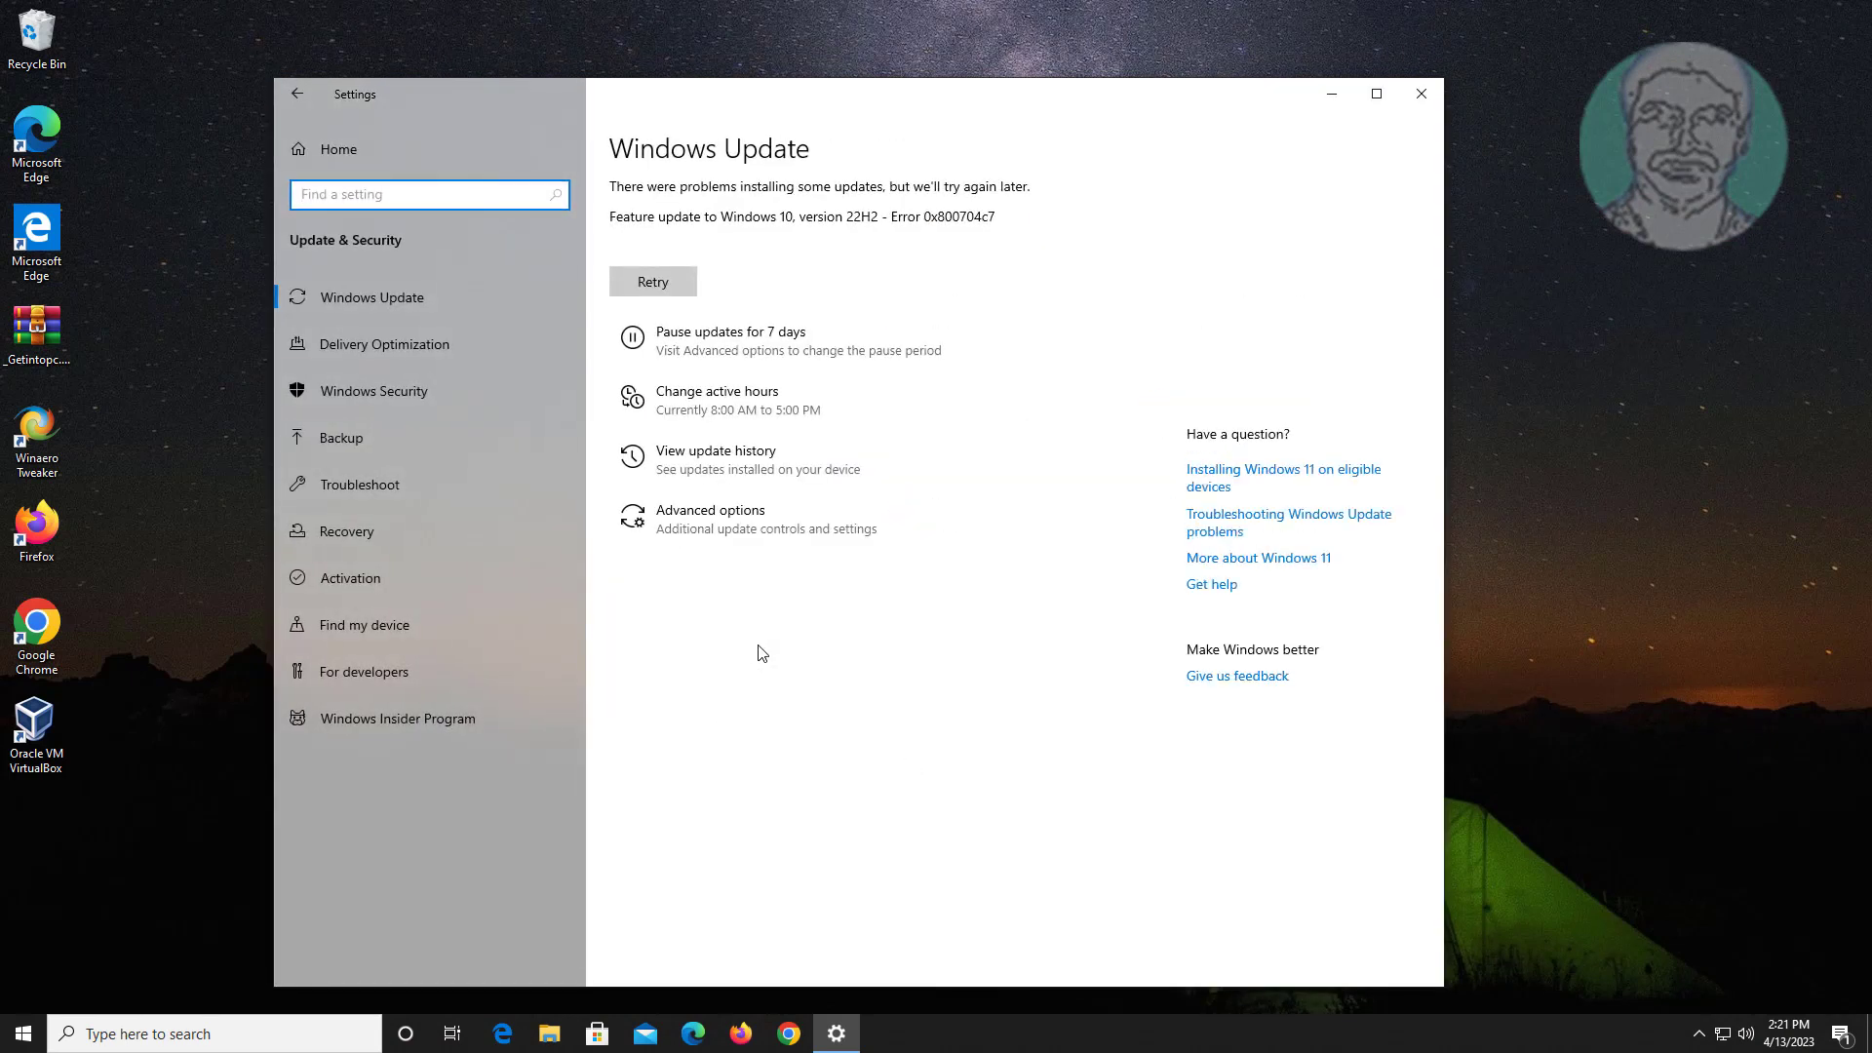
click(391, 483)
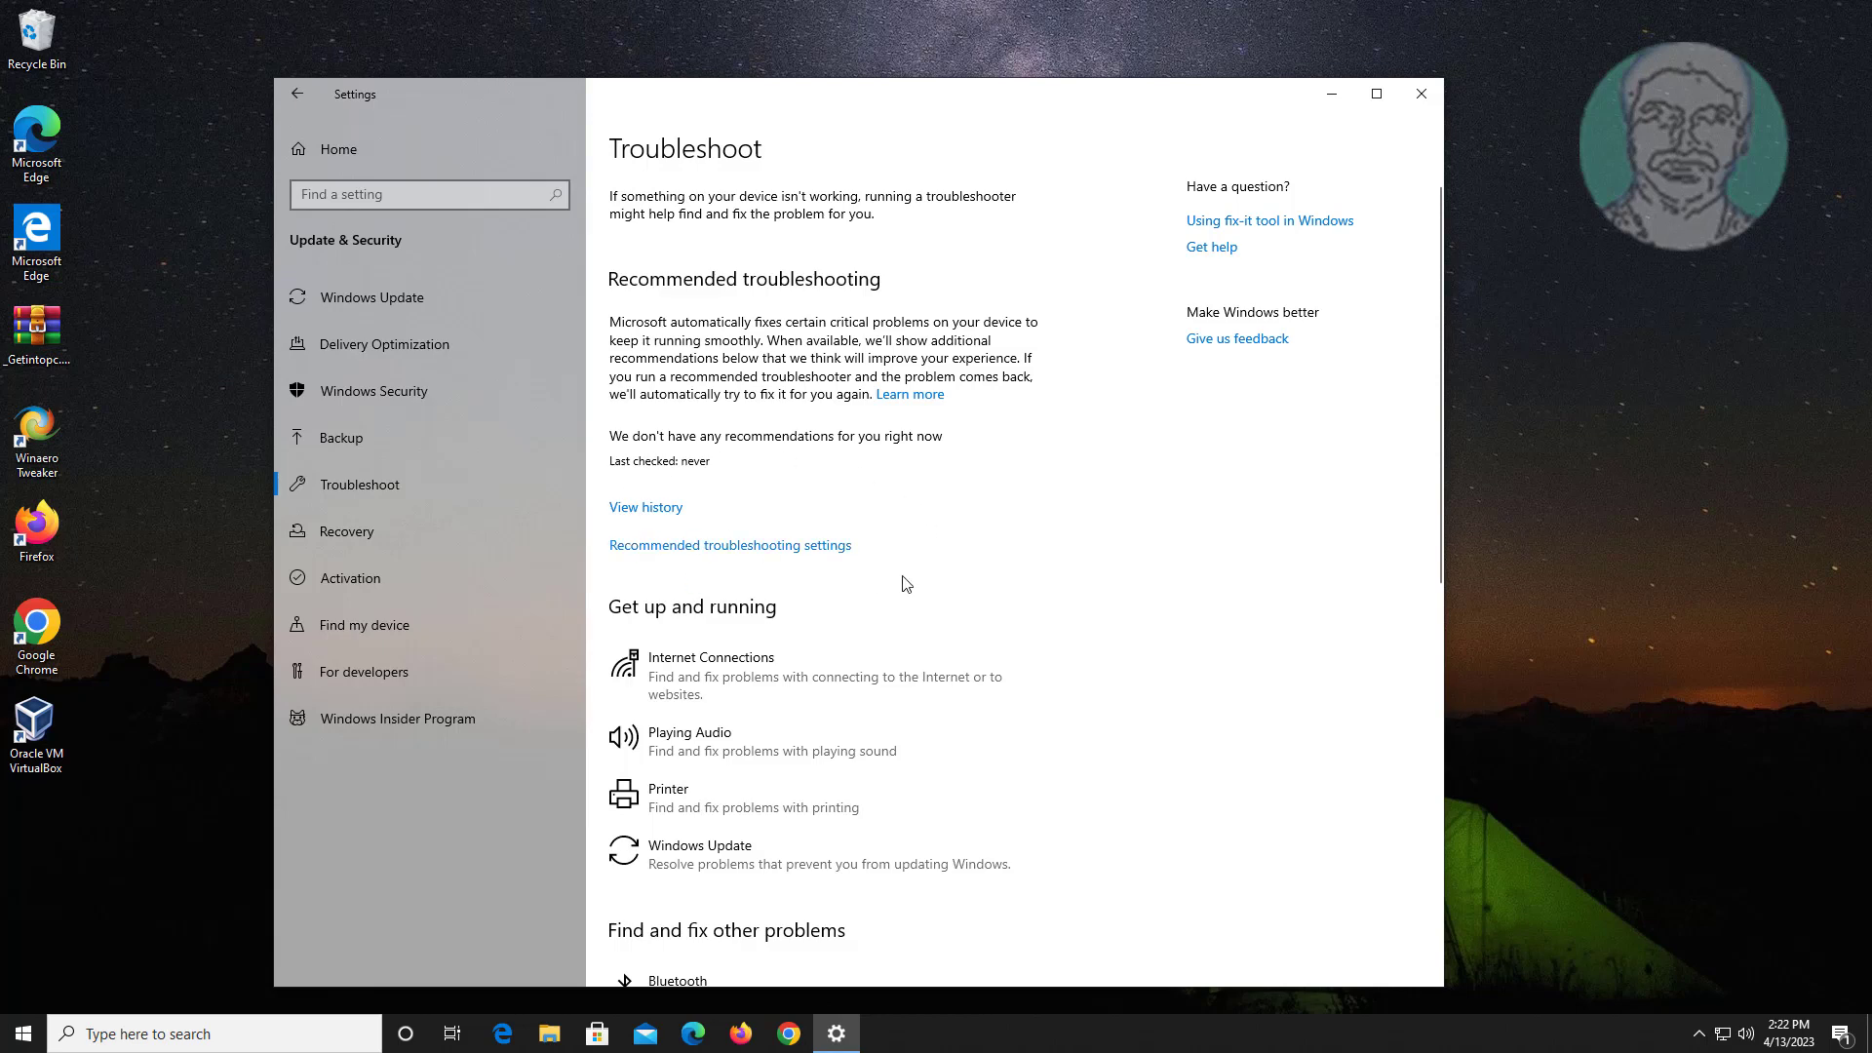
- Run the Power troubleshooter, close it when done, and close Settings
scroll(911, 629, down, 5)
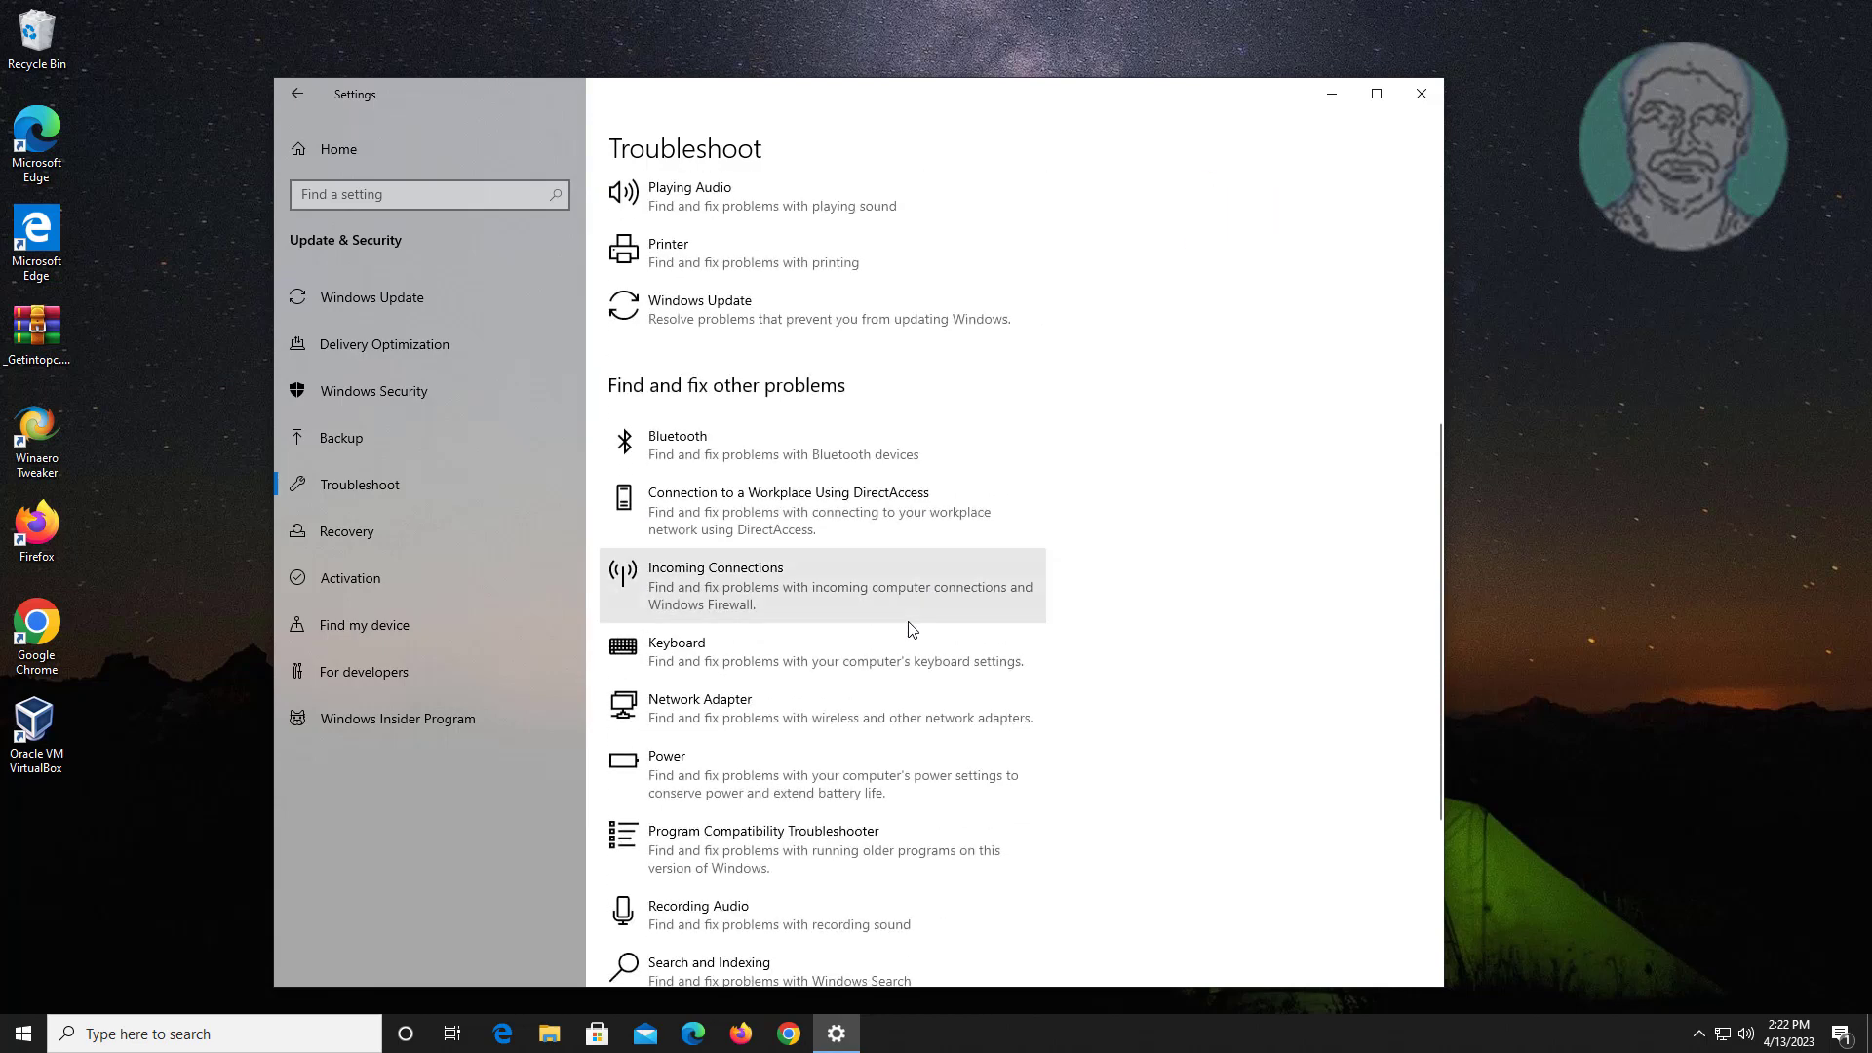
scroll(918, 629, down, 2)
click(807, 661)
click(928, 698)
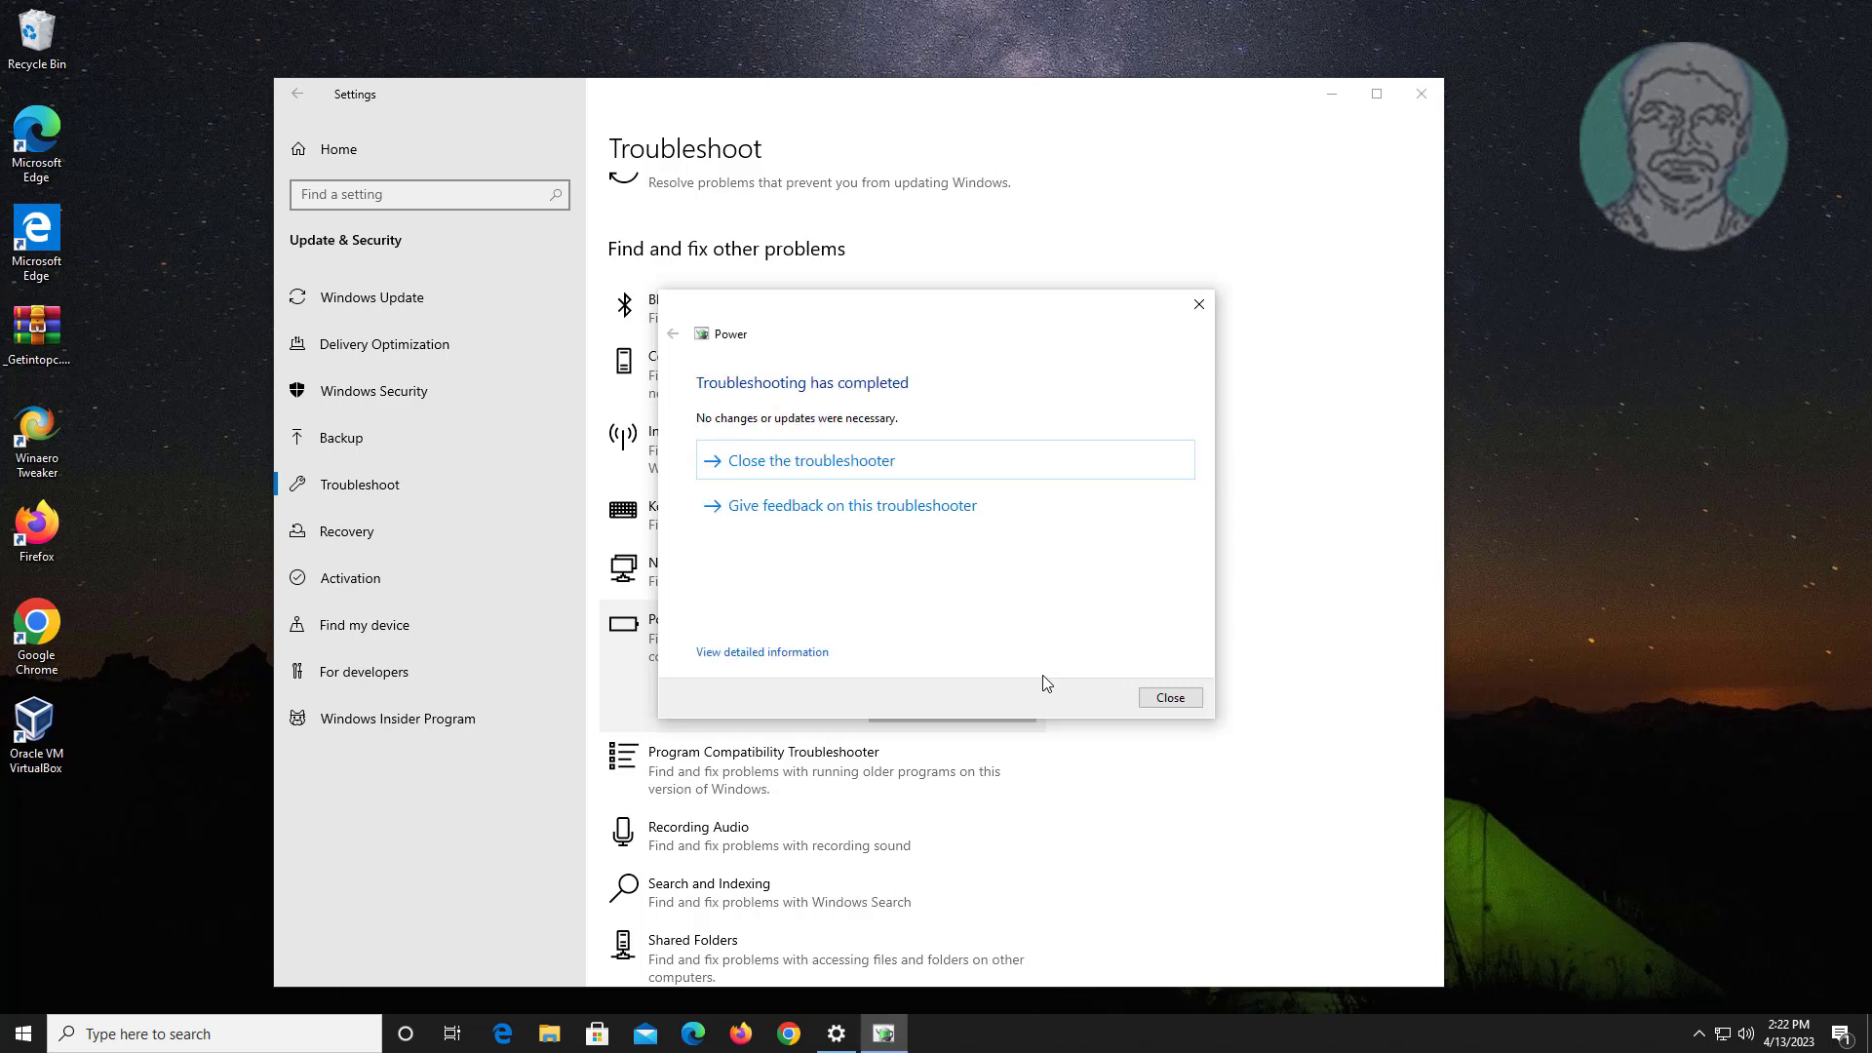
click(1170, 698)
click(1422, 93)
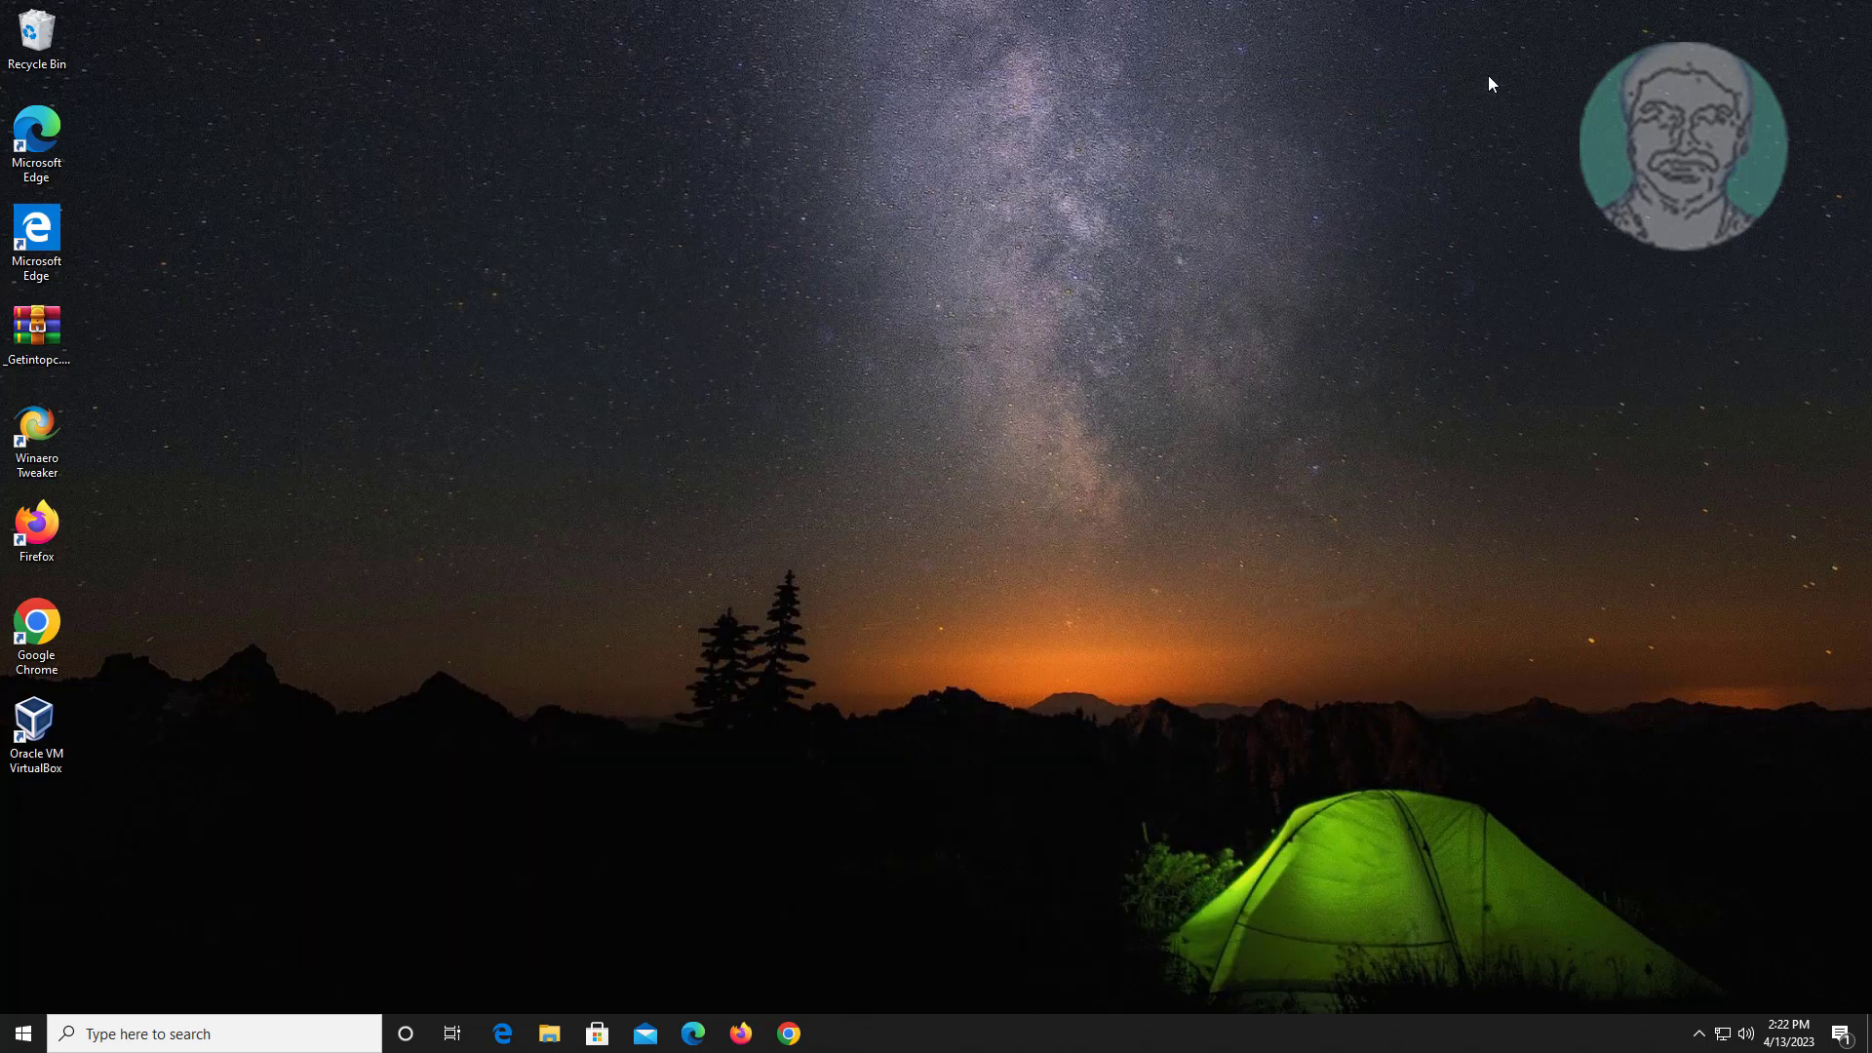
- Launch Chrome maximized and search for 'autoruns download'
click(788, 1038)
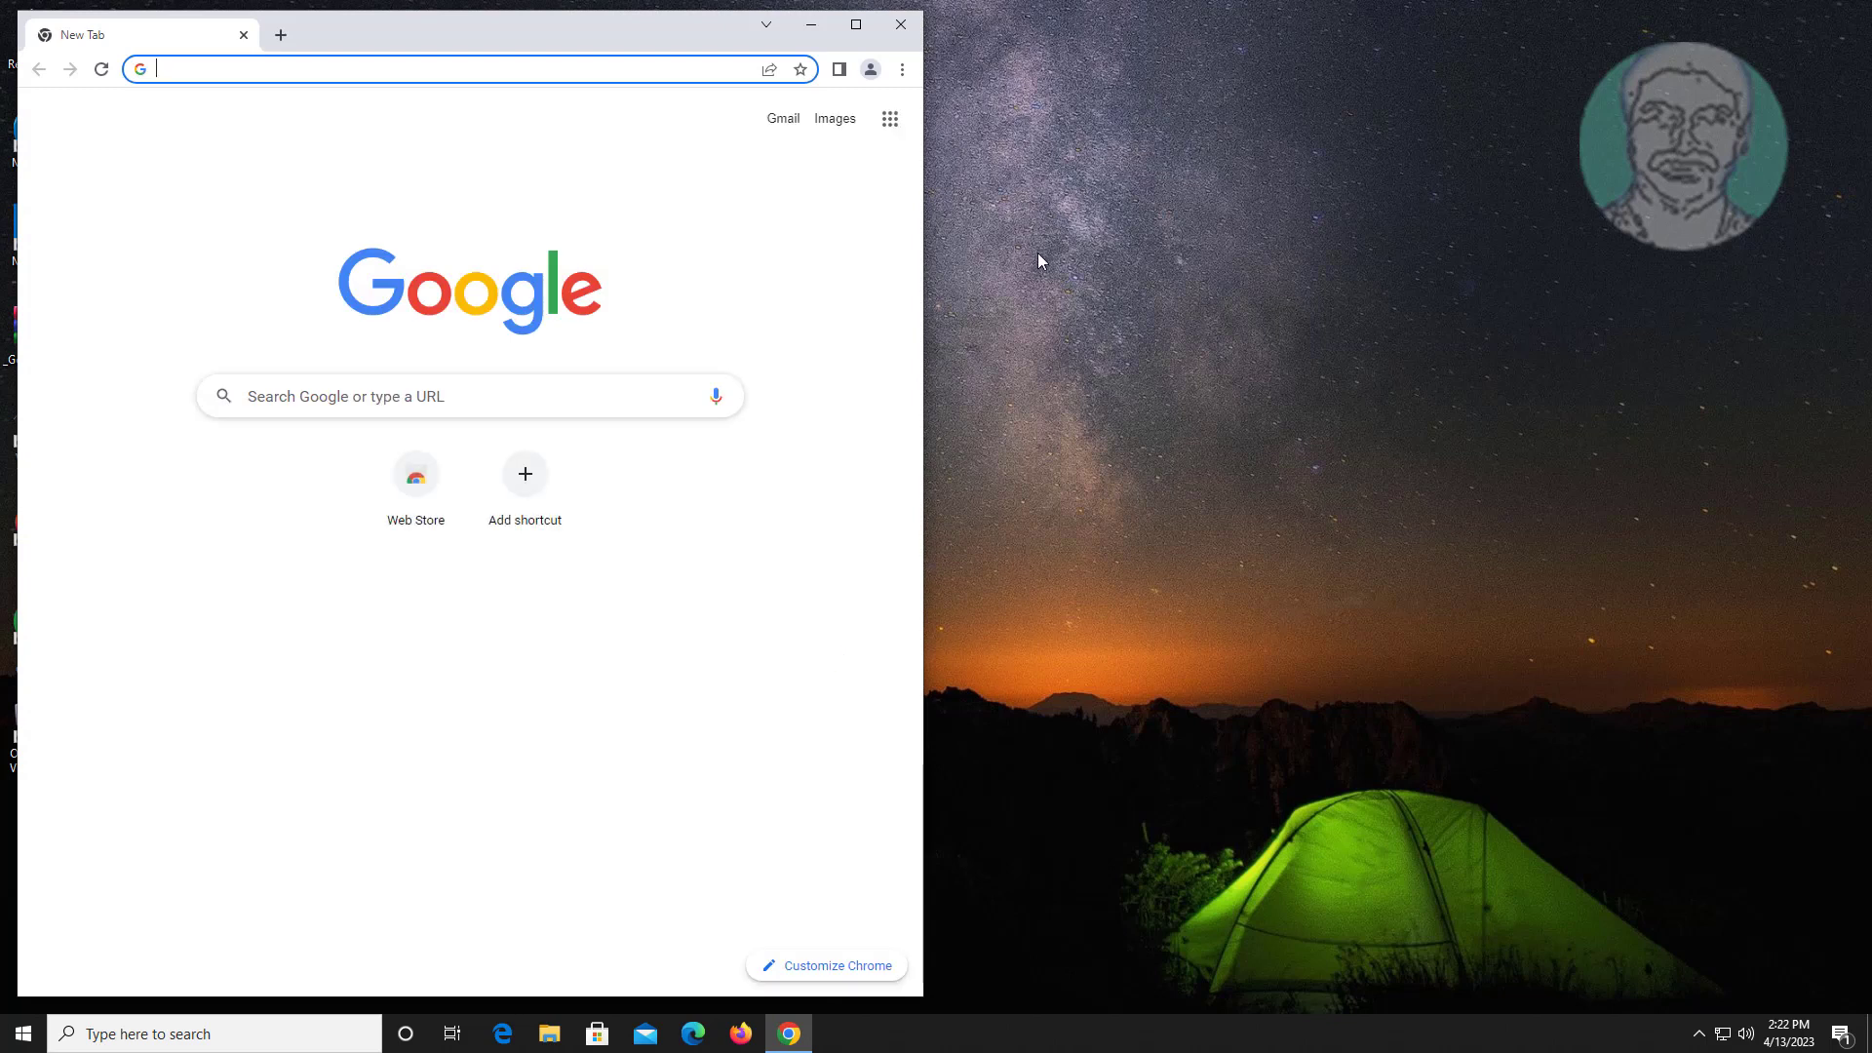
click(857, 24)
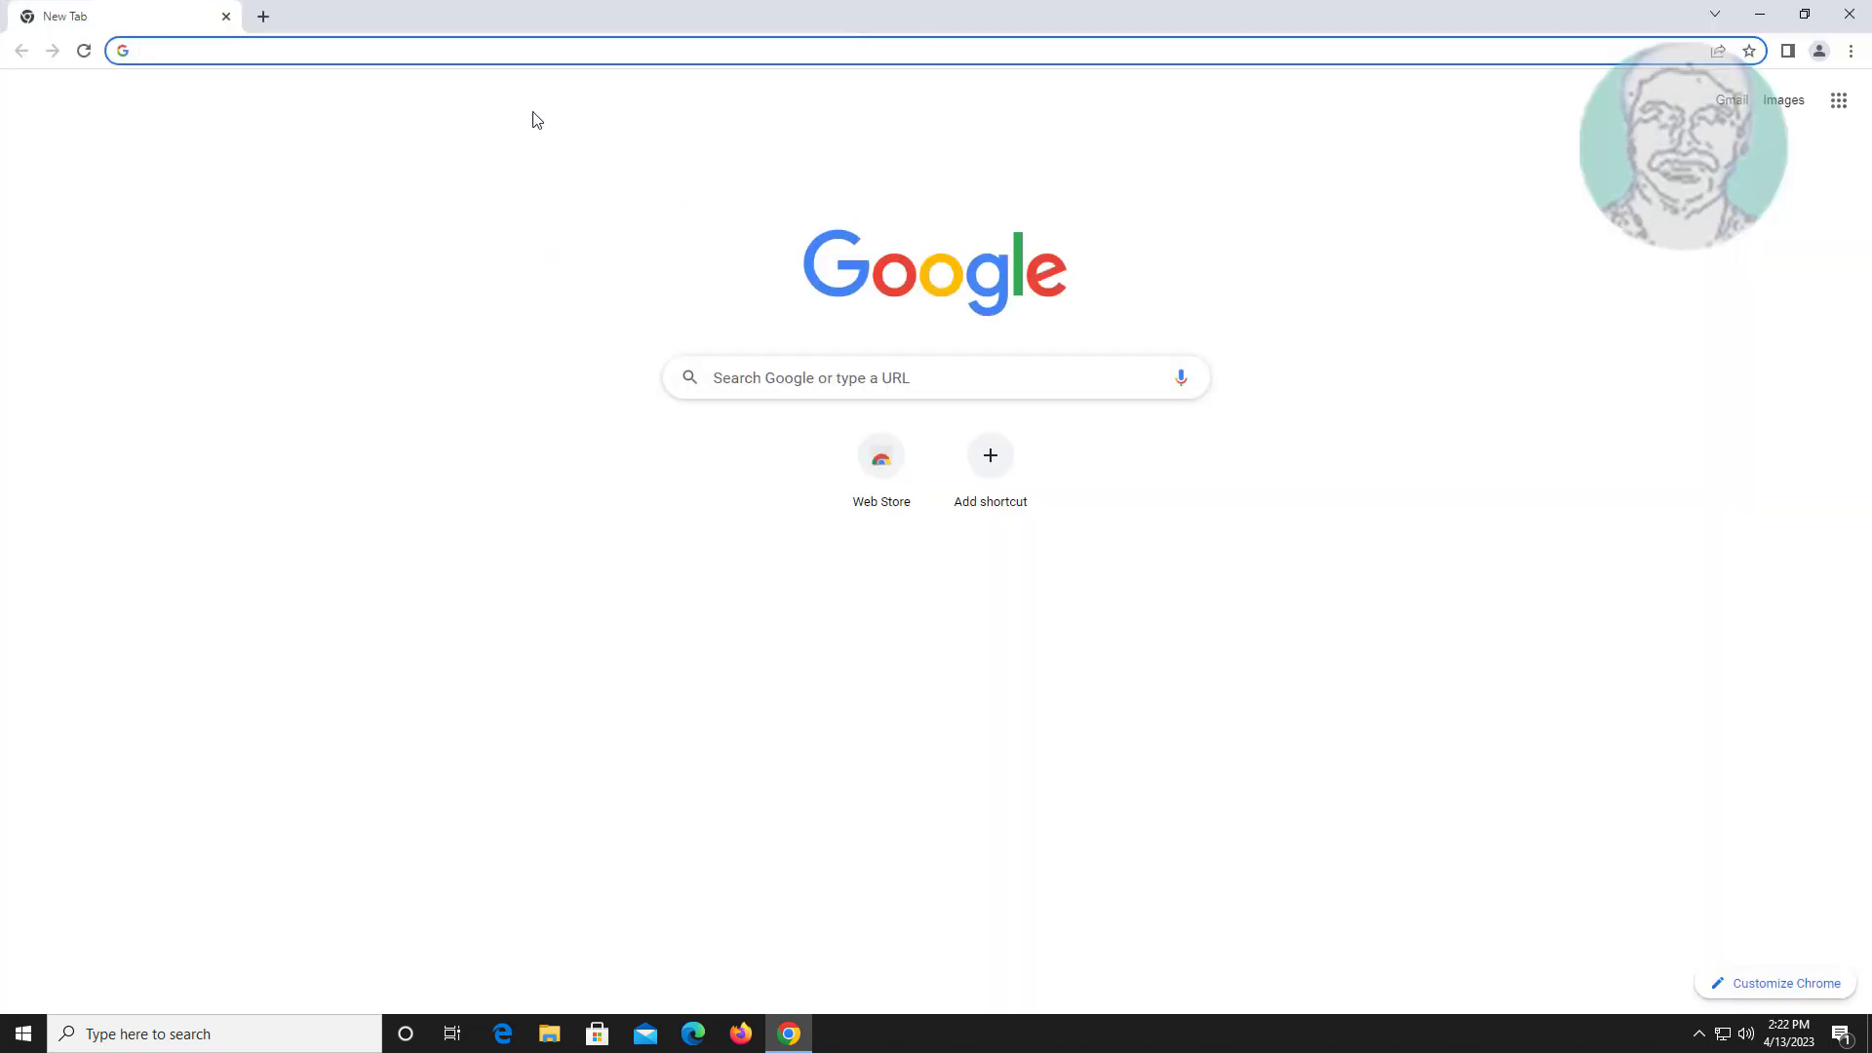
click(473, 49)
text(autorun)
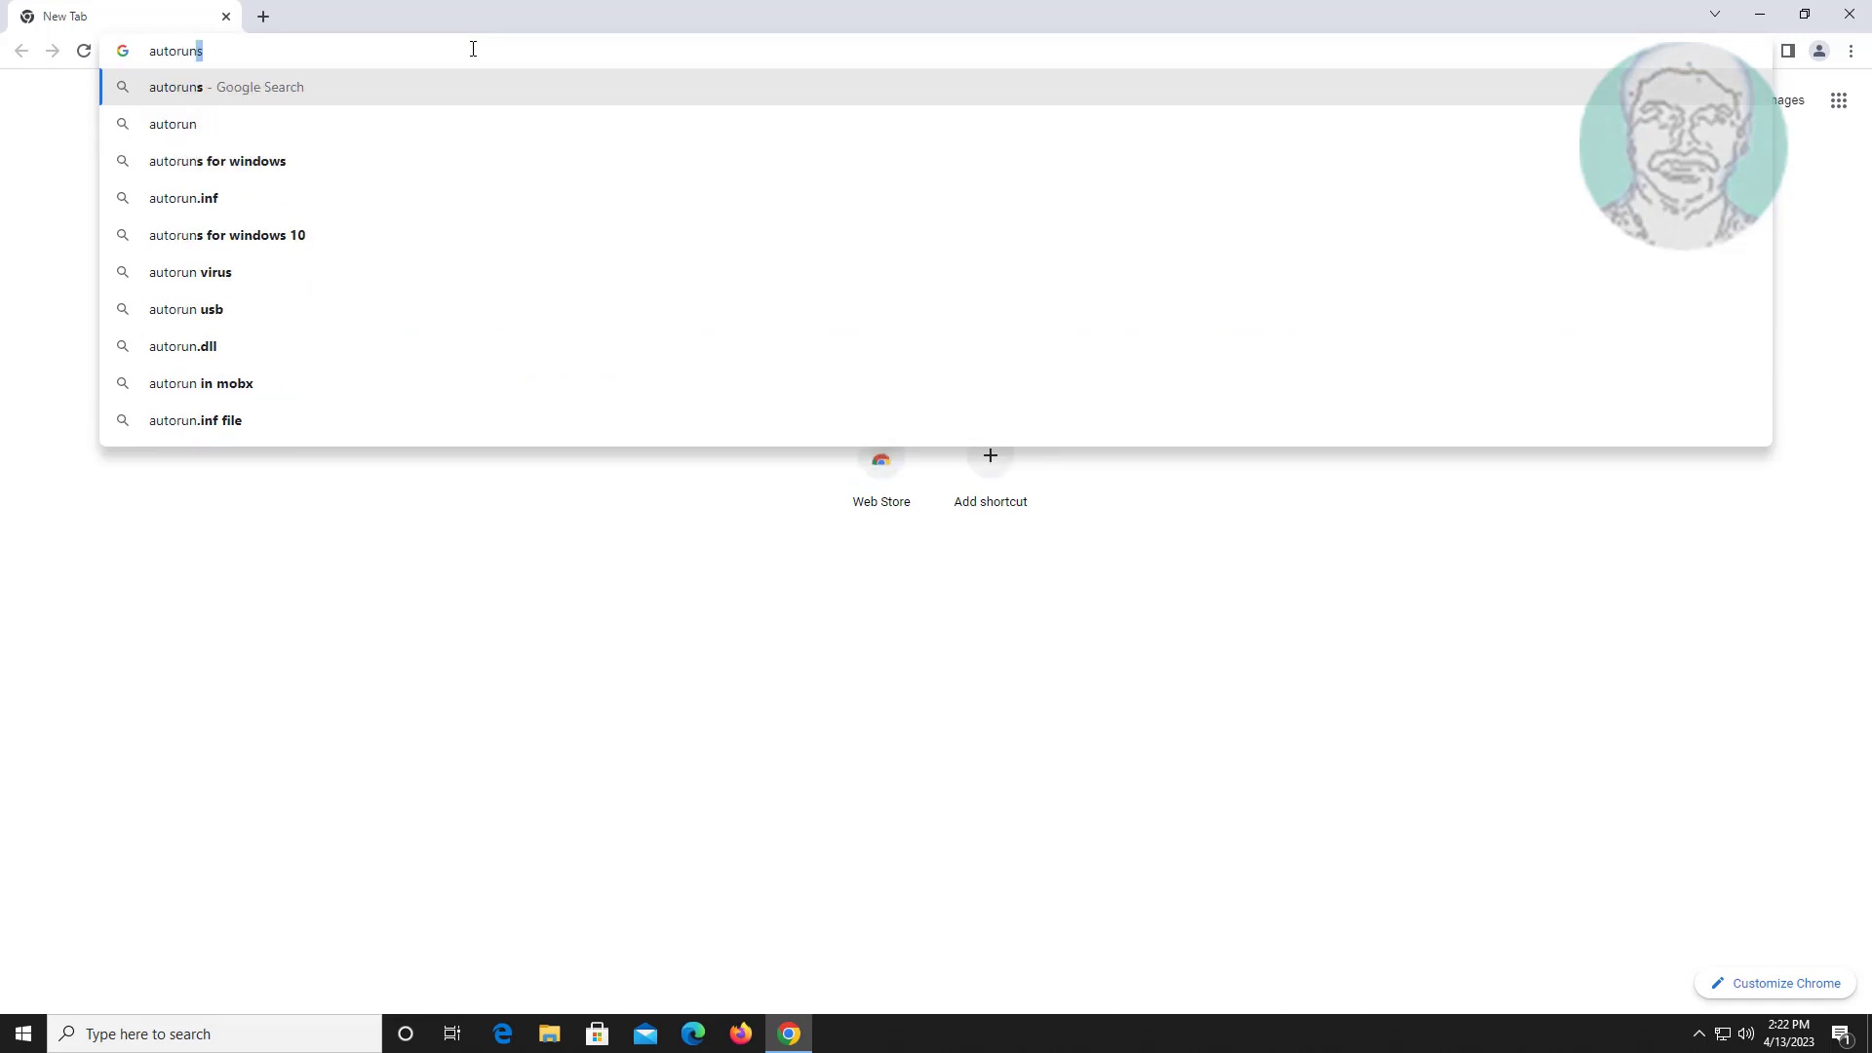
text(s download)
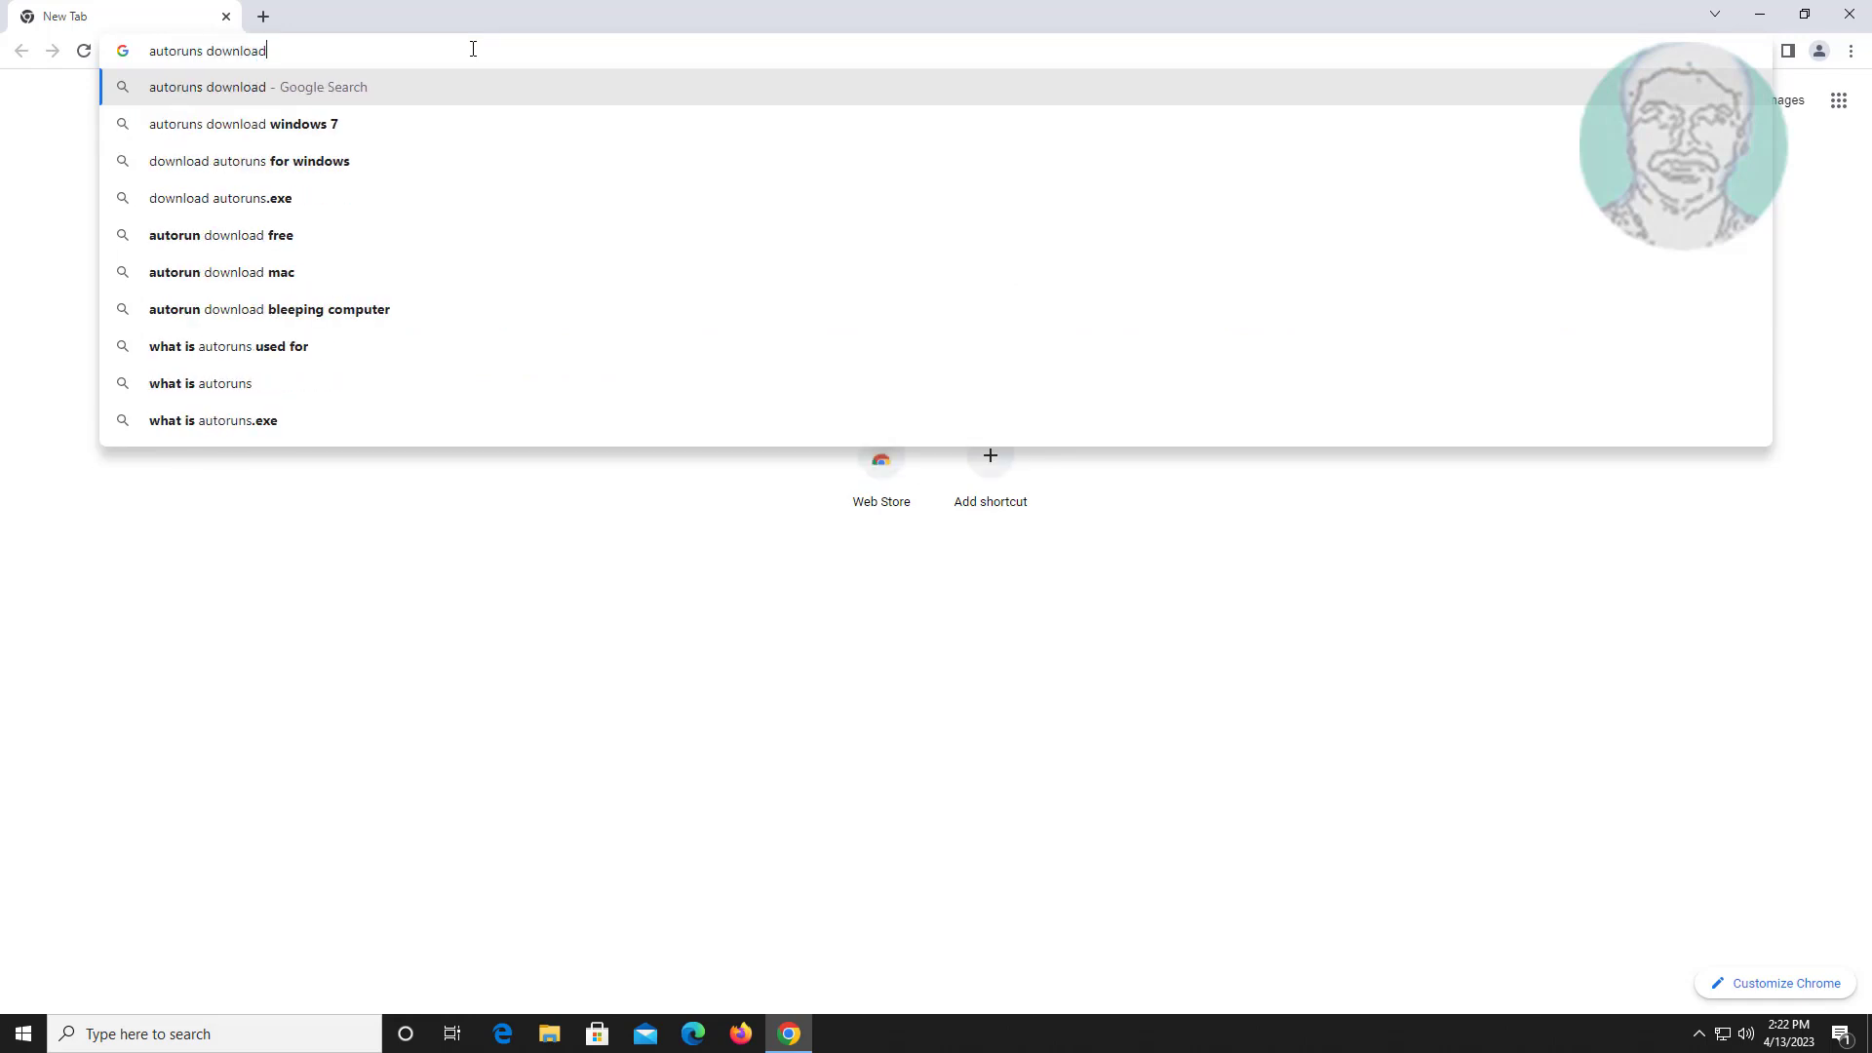
key(Return)
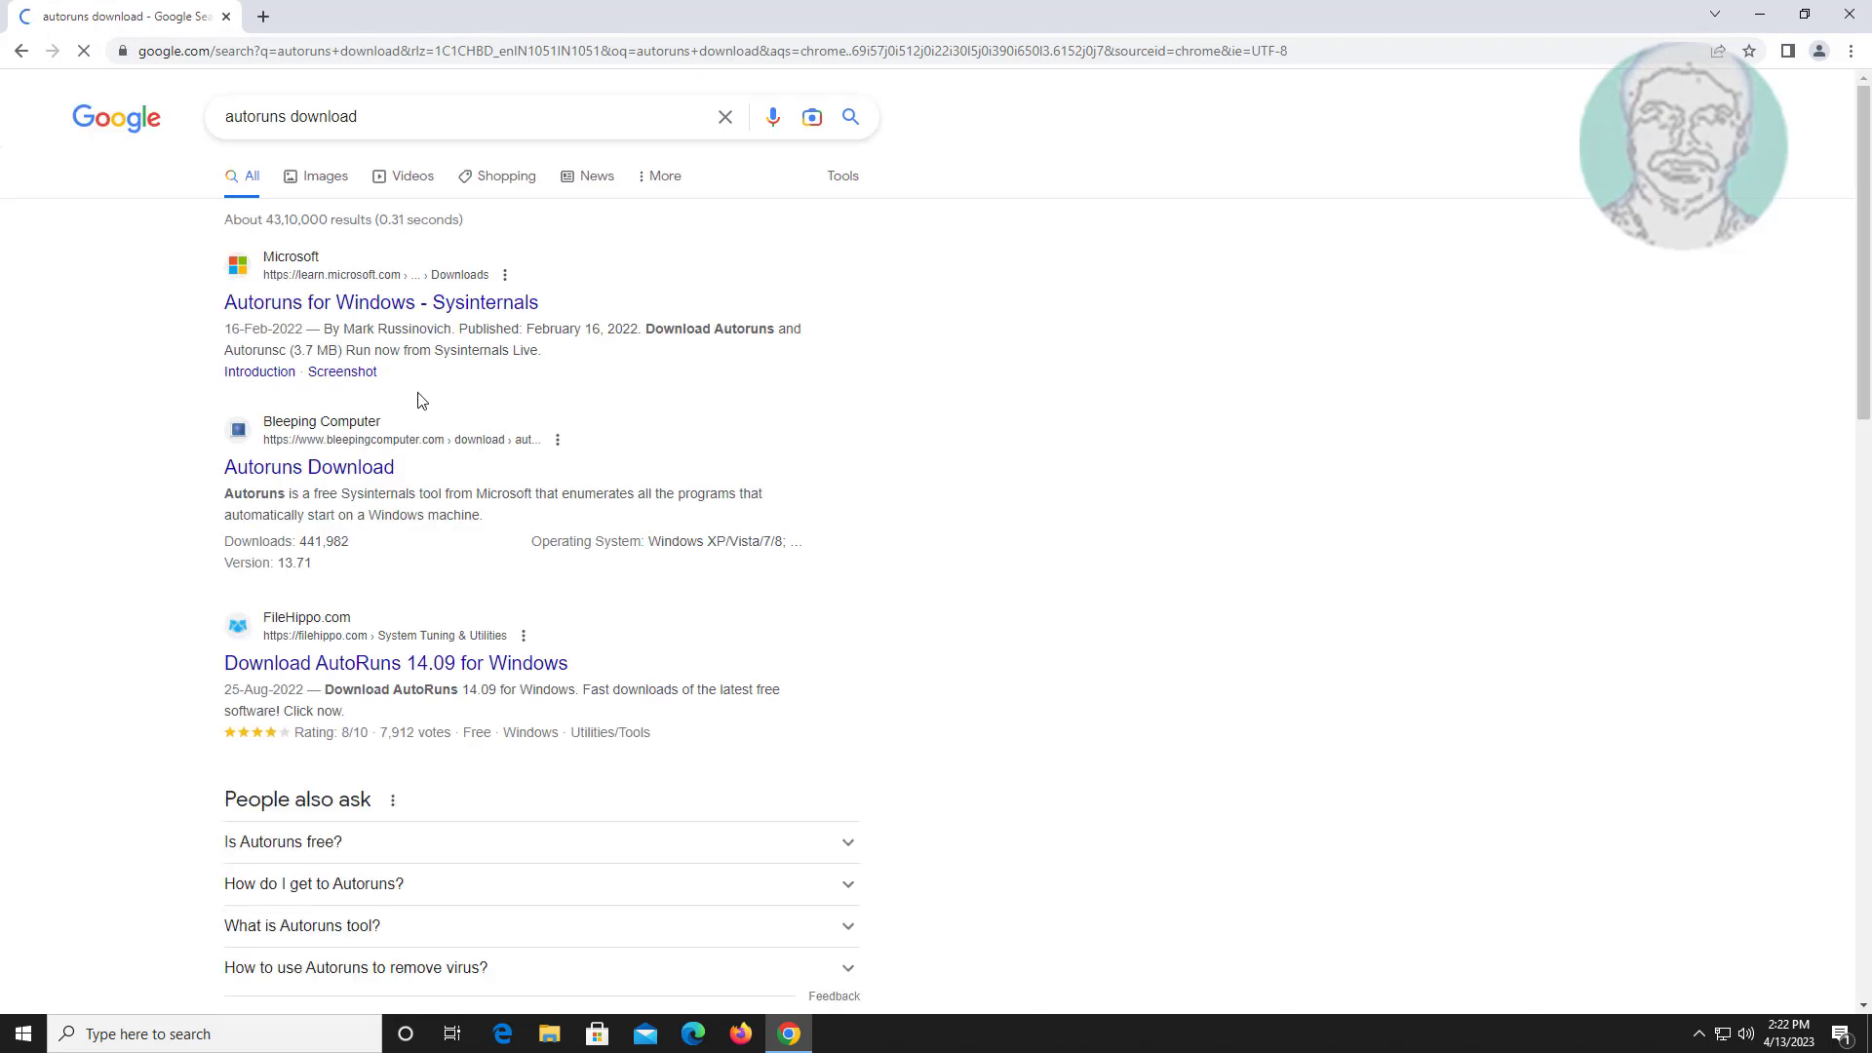
- Download Autoruns and Autorunsc from Microsoft's Sysinternals page and open Autoruns.zip
click(442, 304)
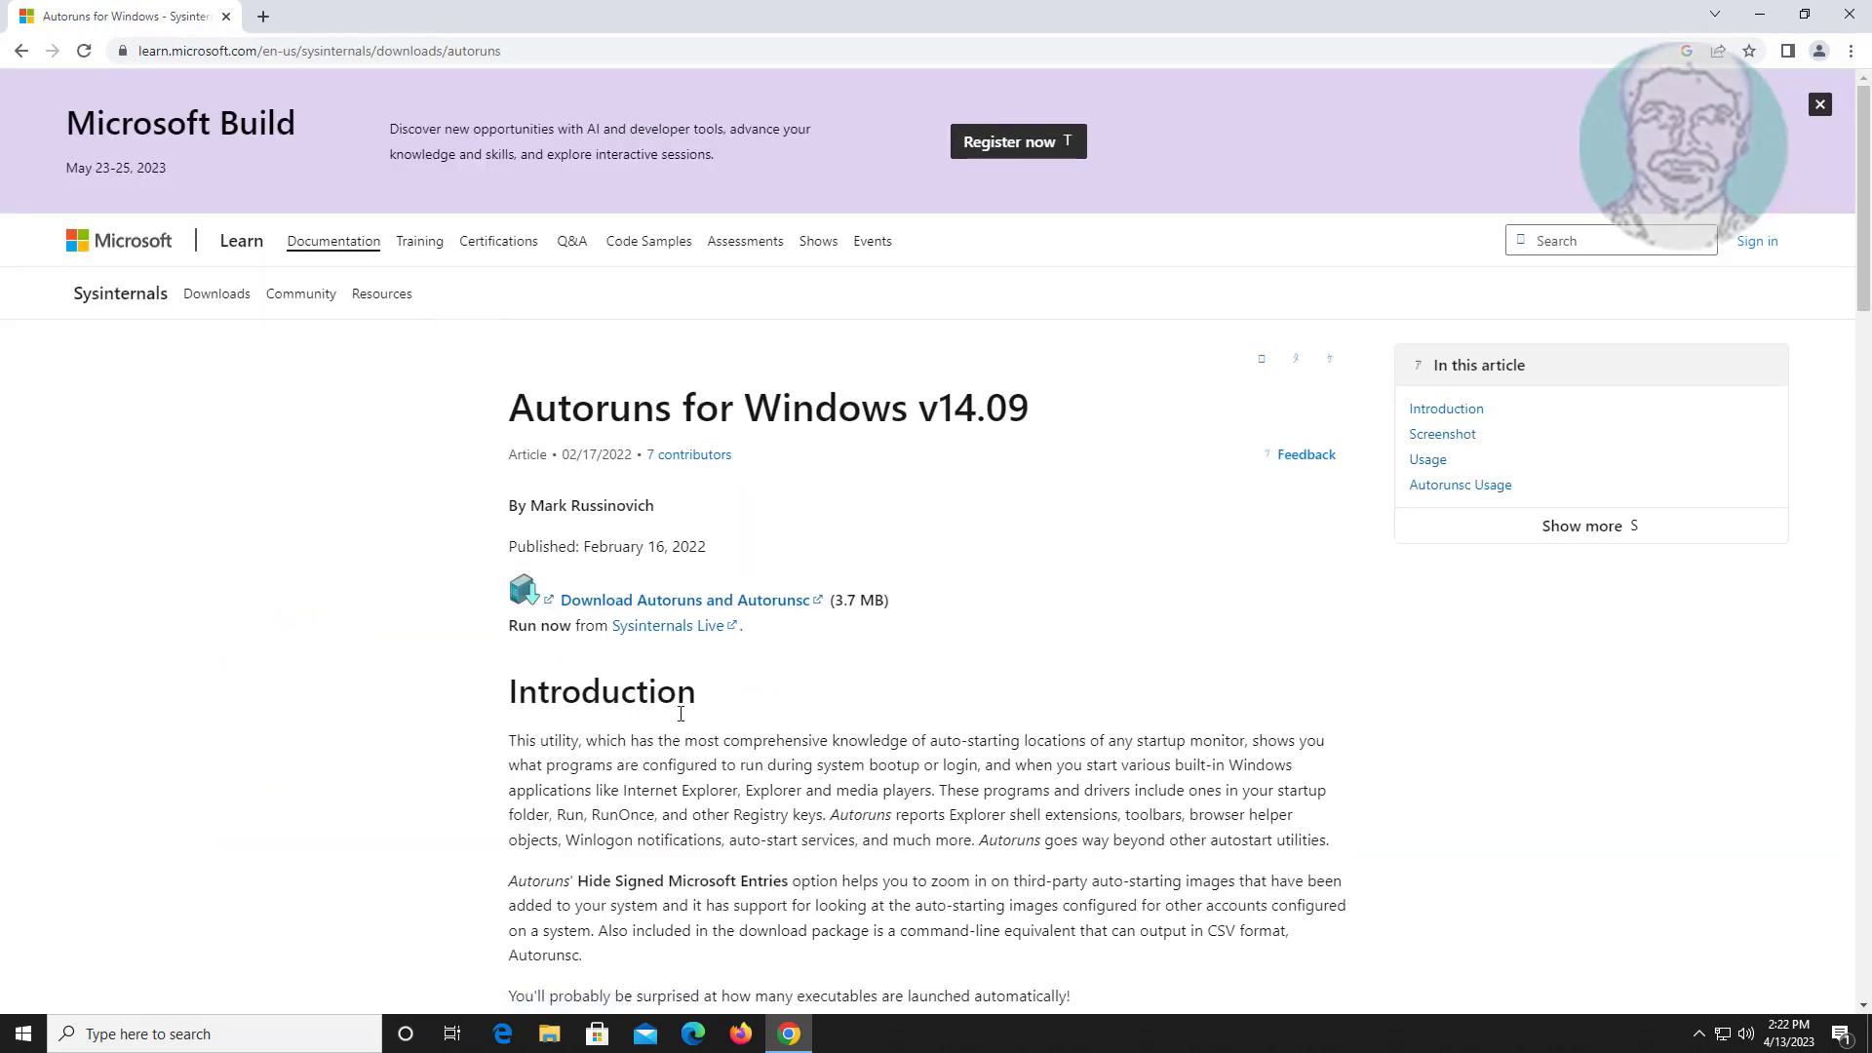
click(749, 607)
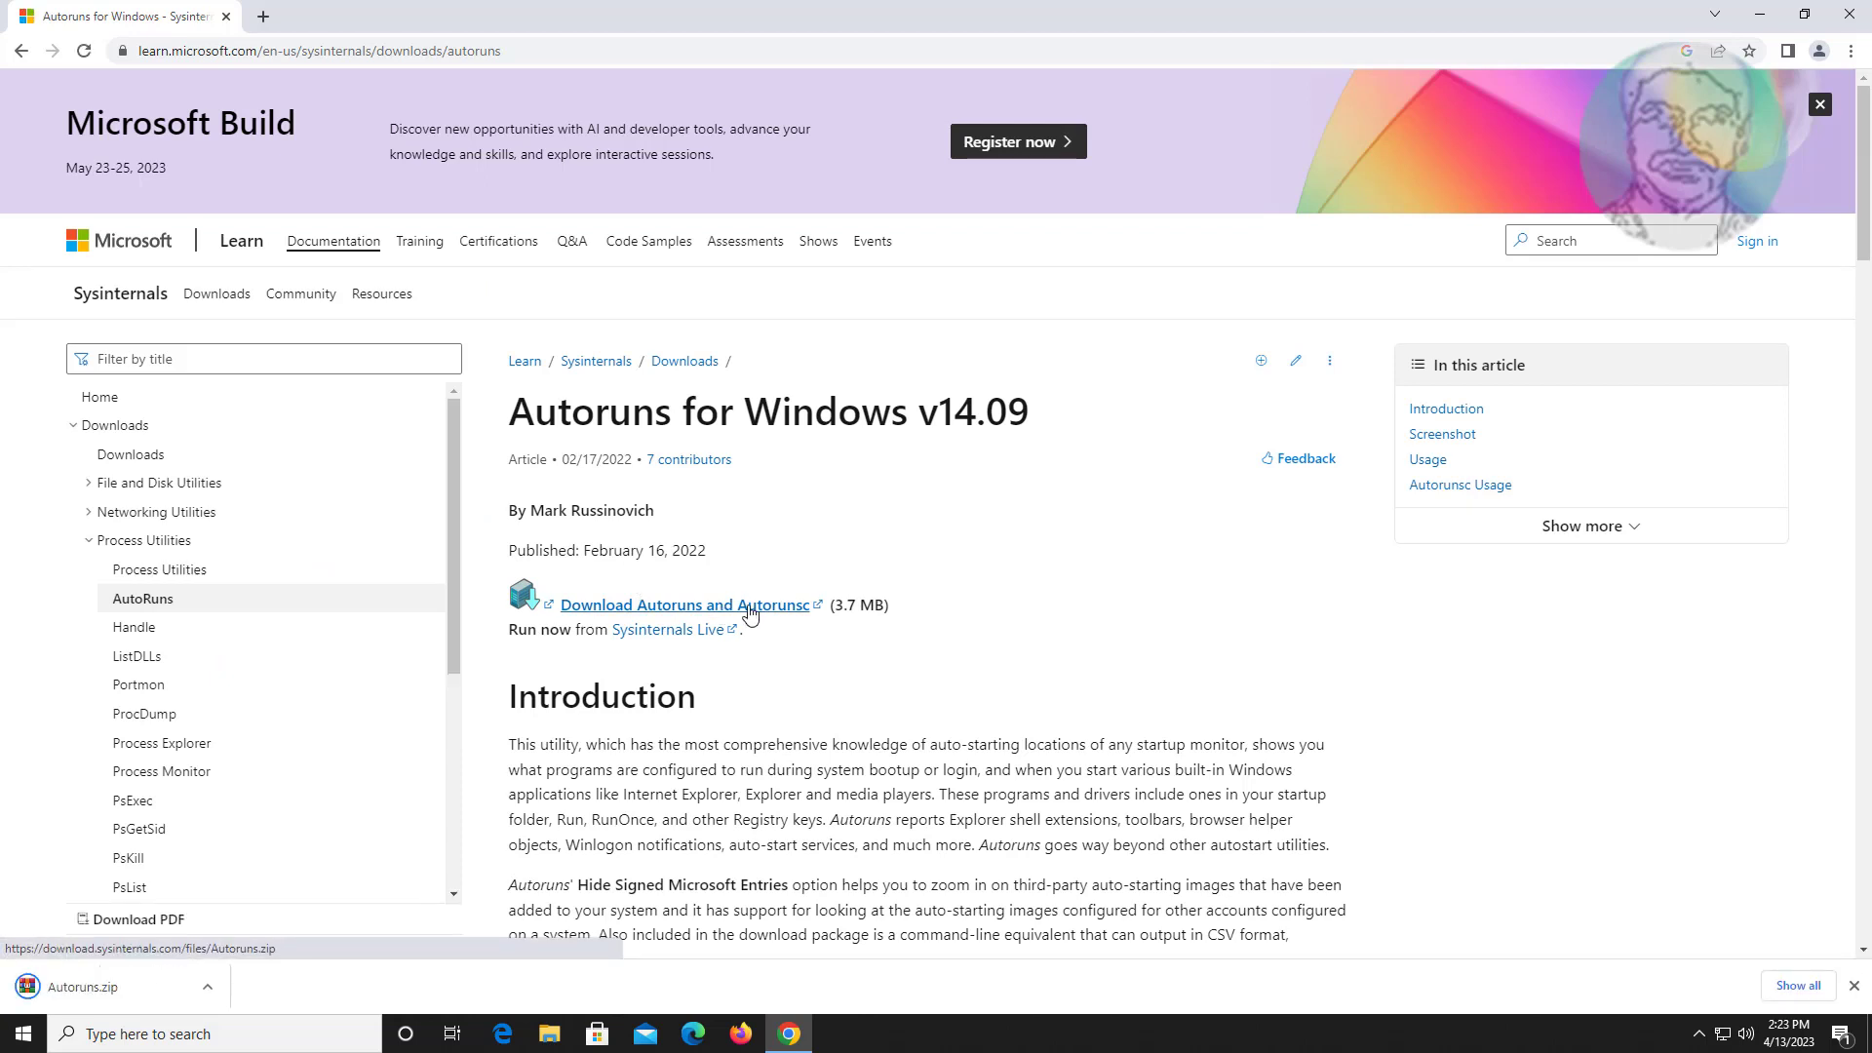
click(148, 990)
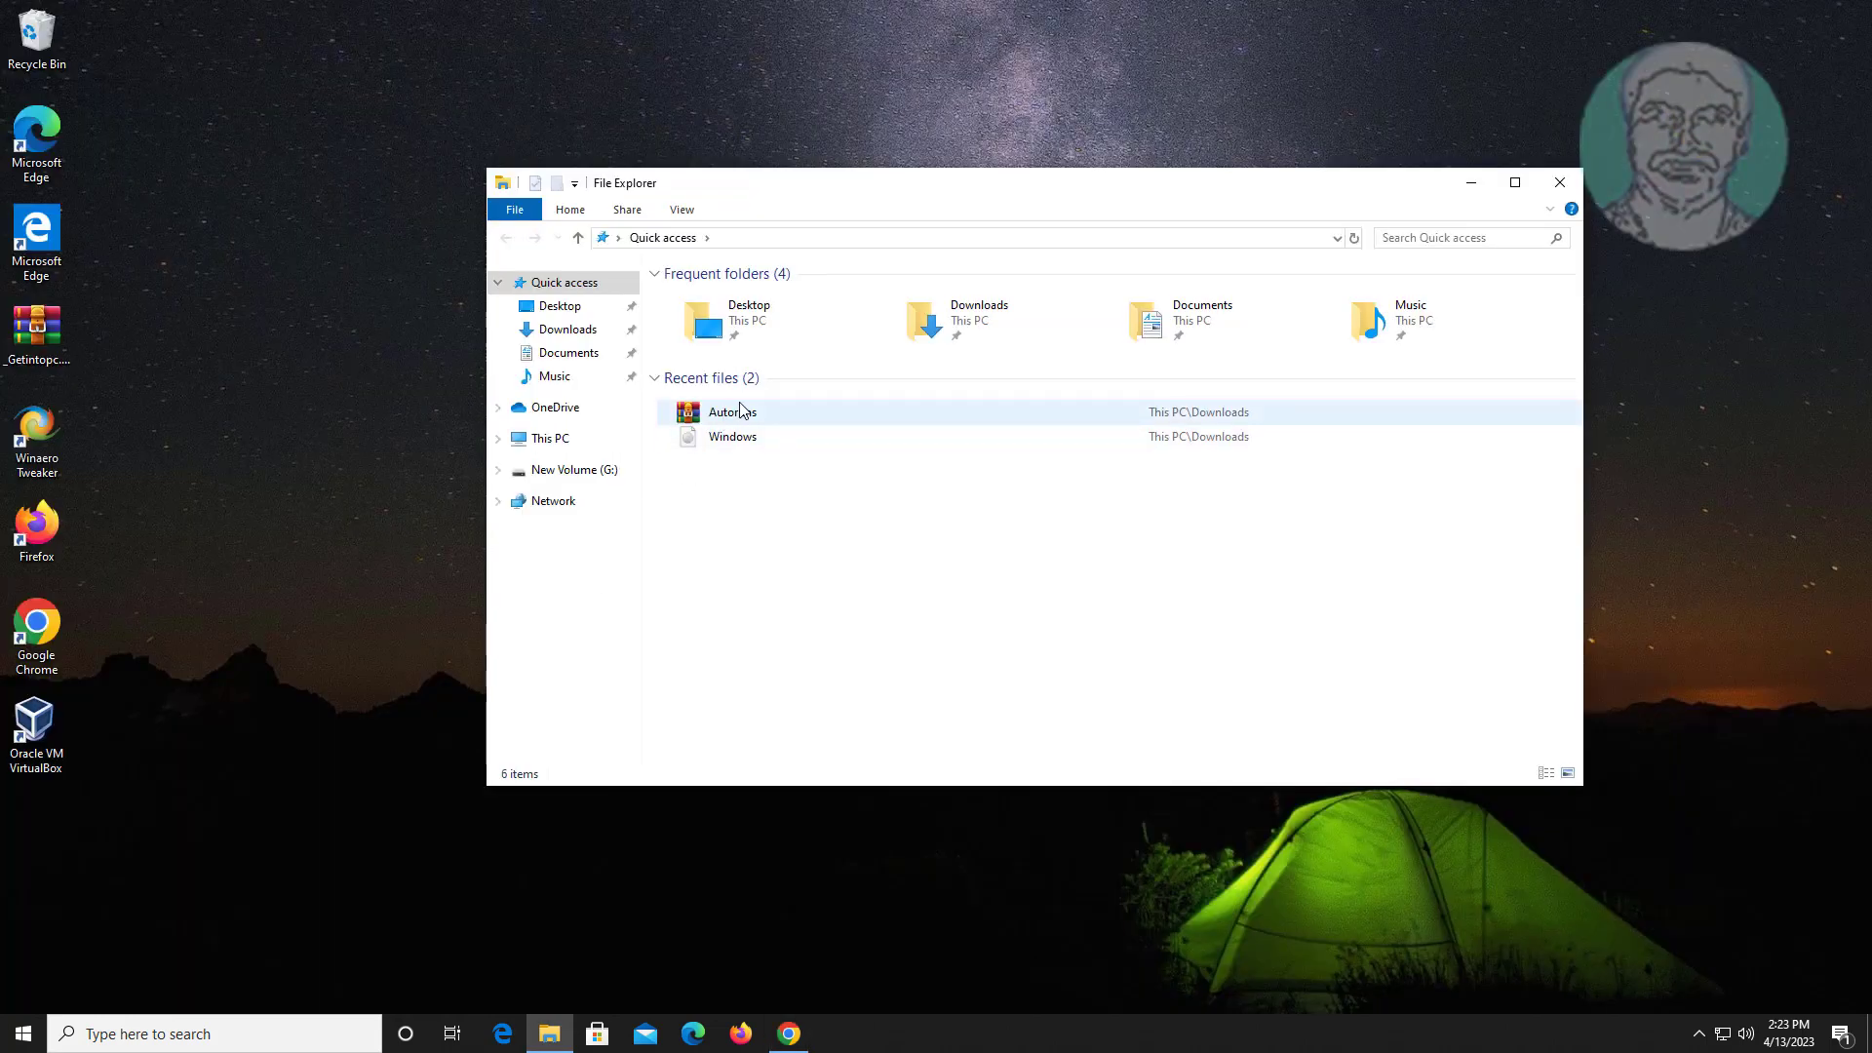
- Extract the Autoruns archive into an 'Autoruns' folder
click(736, 419)
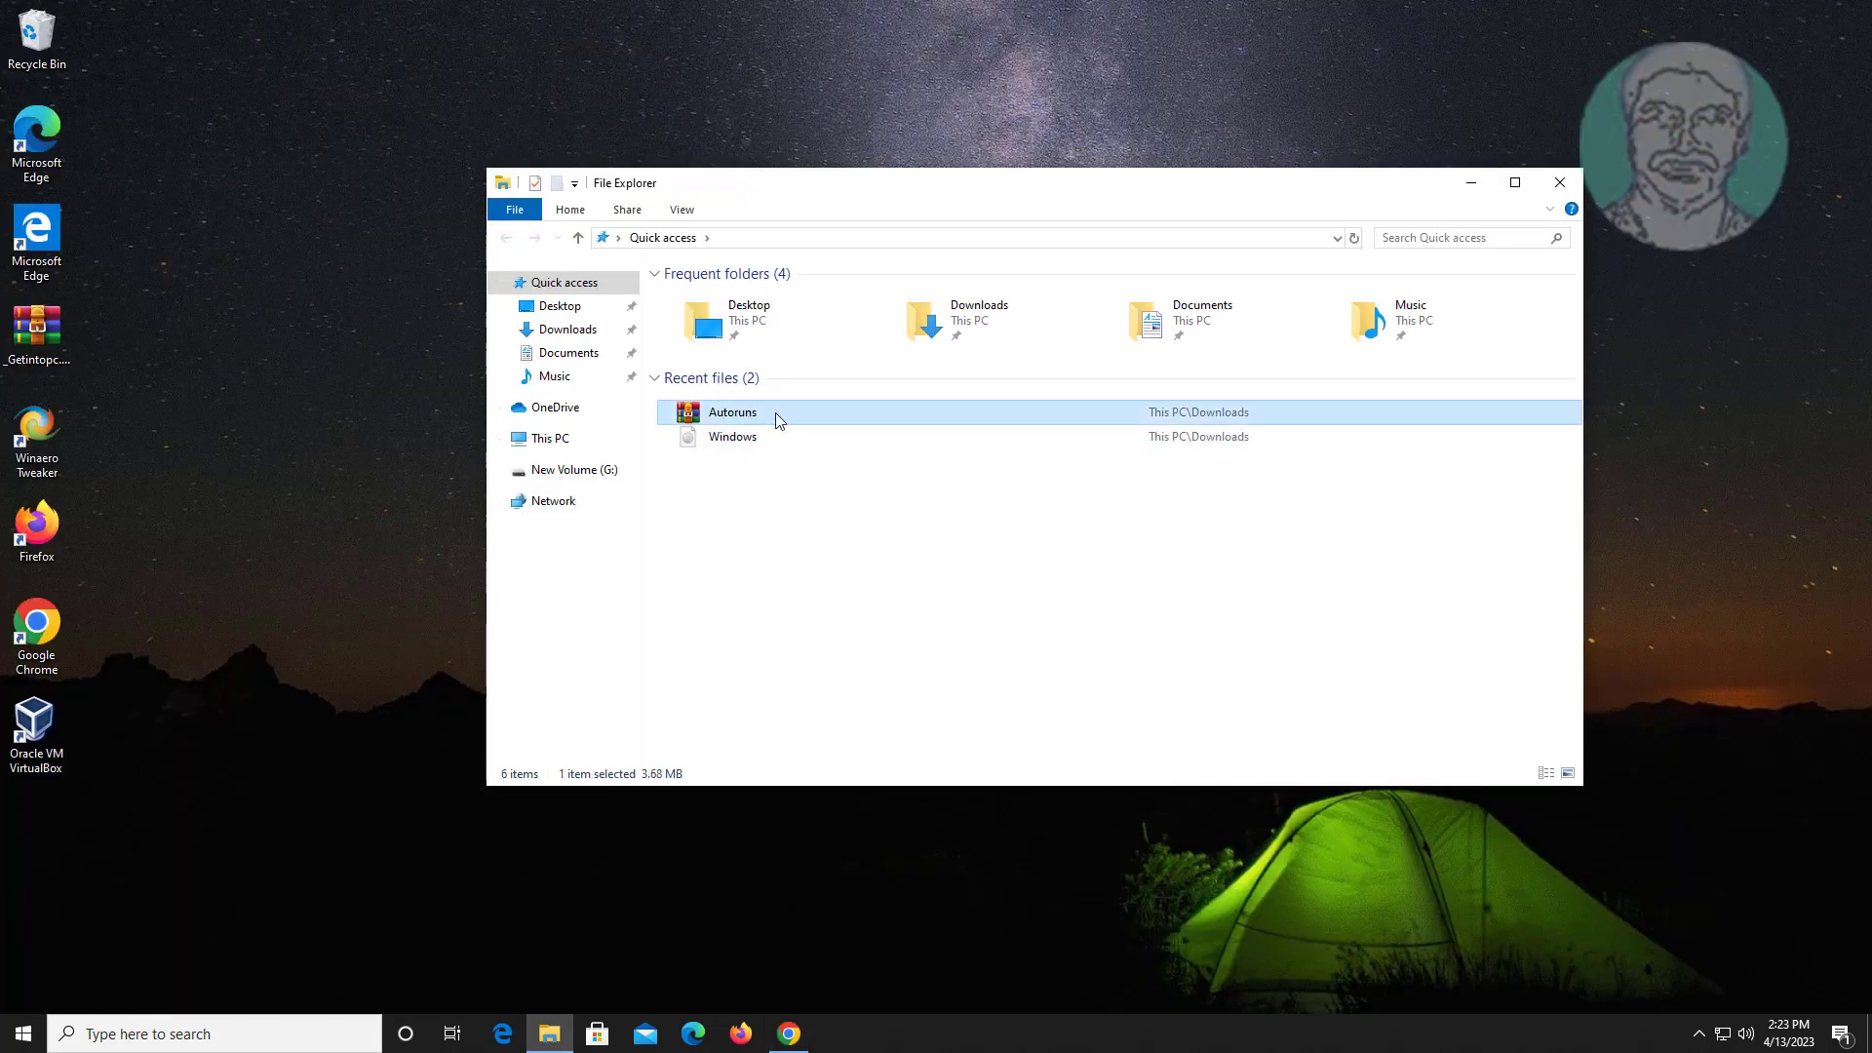
right_click(777, 417)
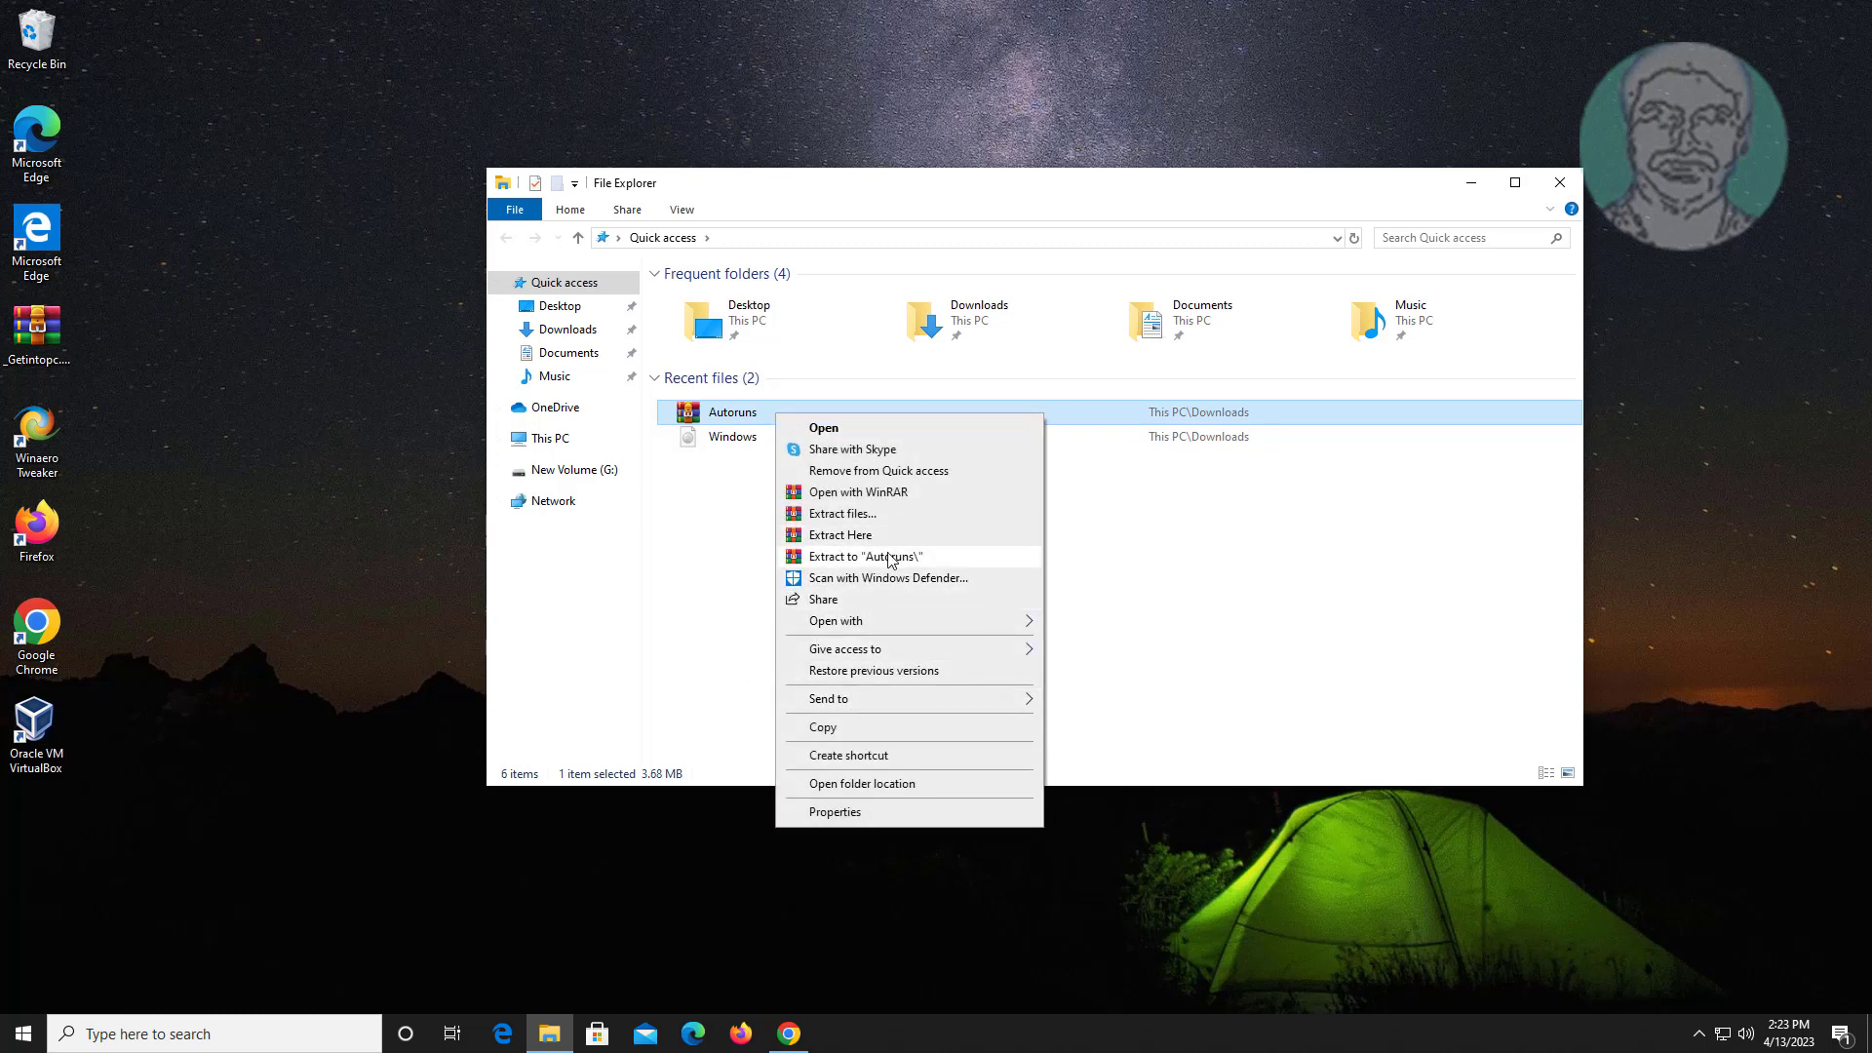
click(858, 556)
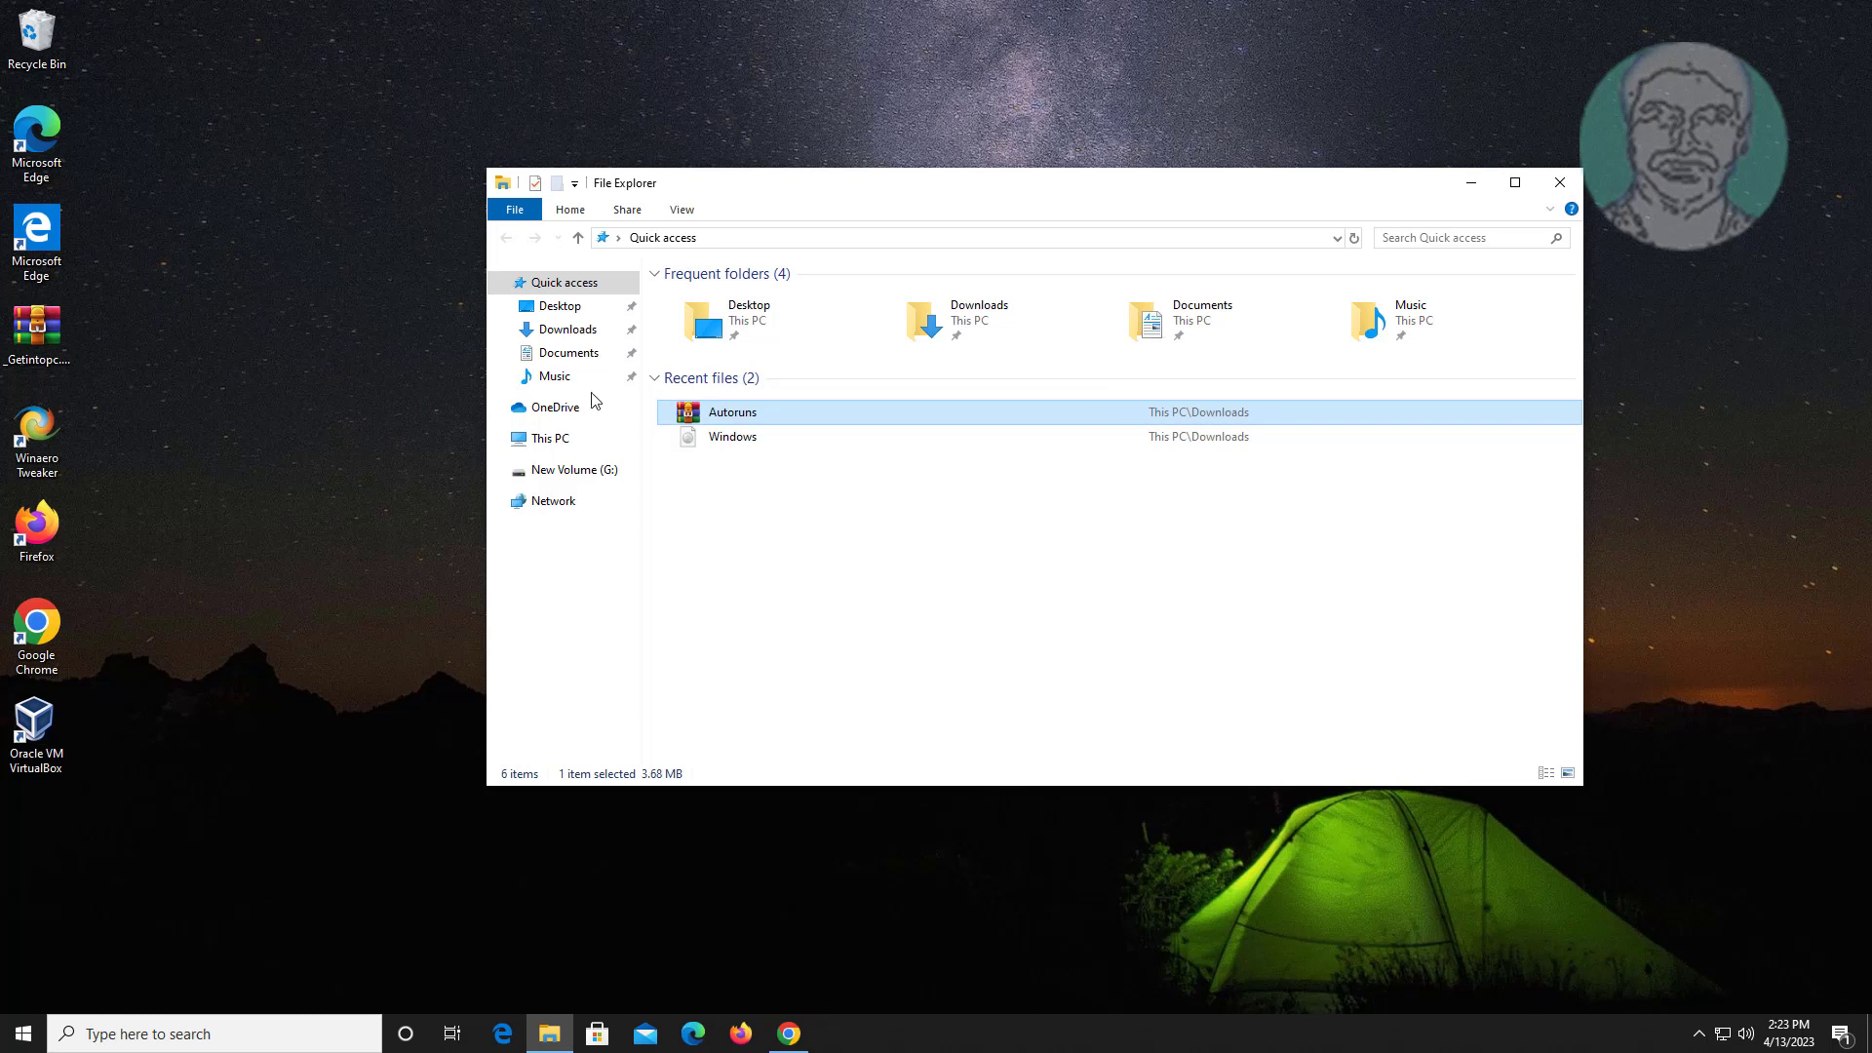
- Open the extracted Autoruns folder in Downloads and select Autoruns64
click(566, 330)
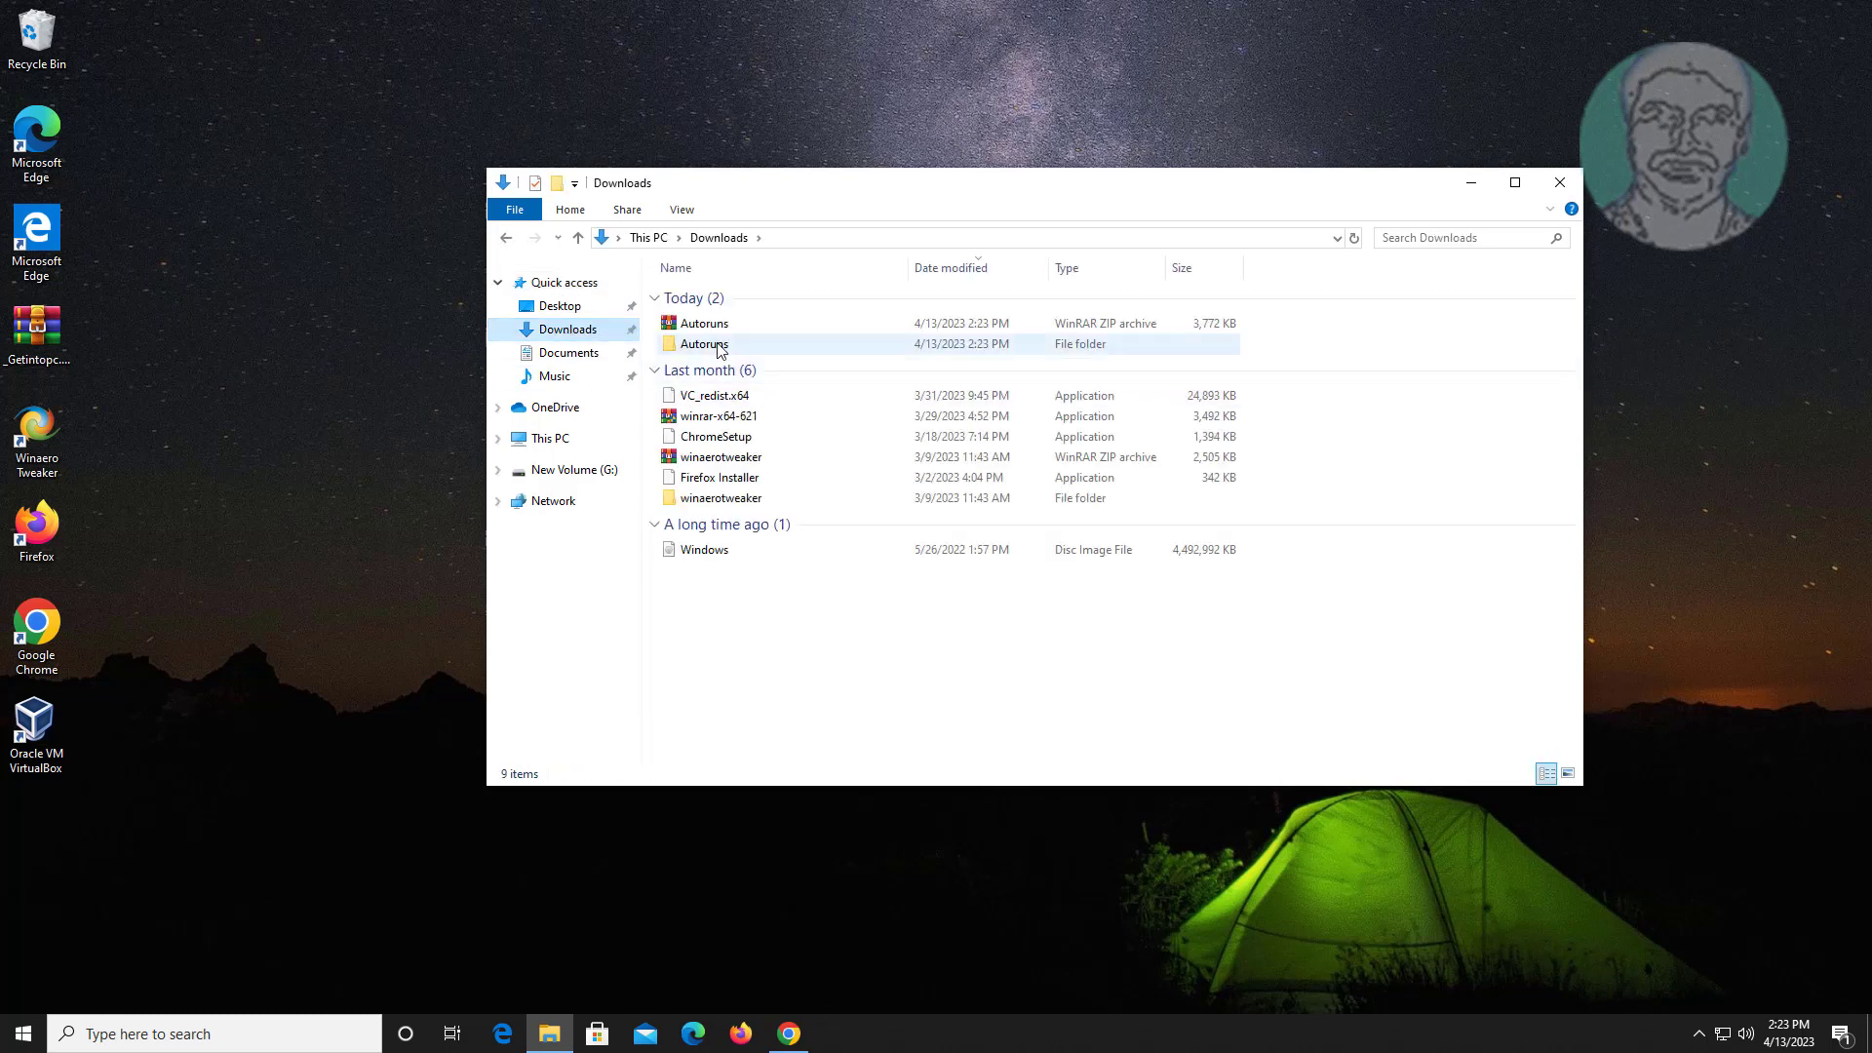
double_click(704, 345)
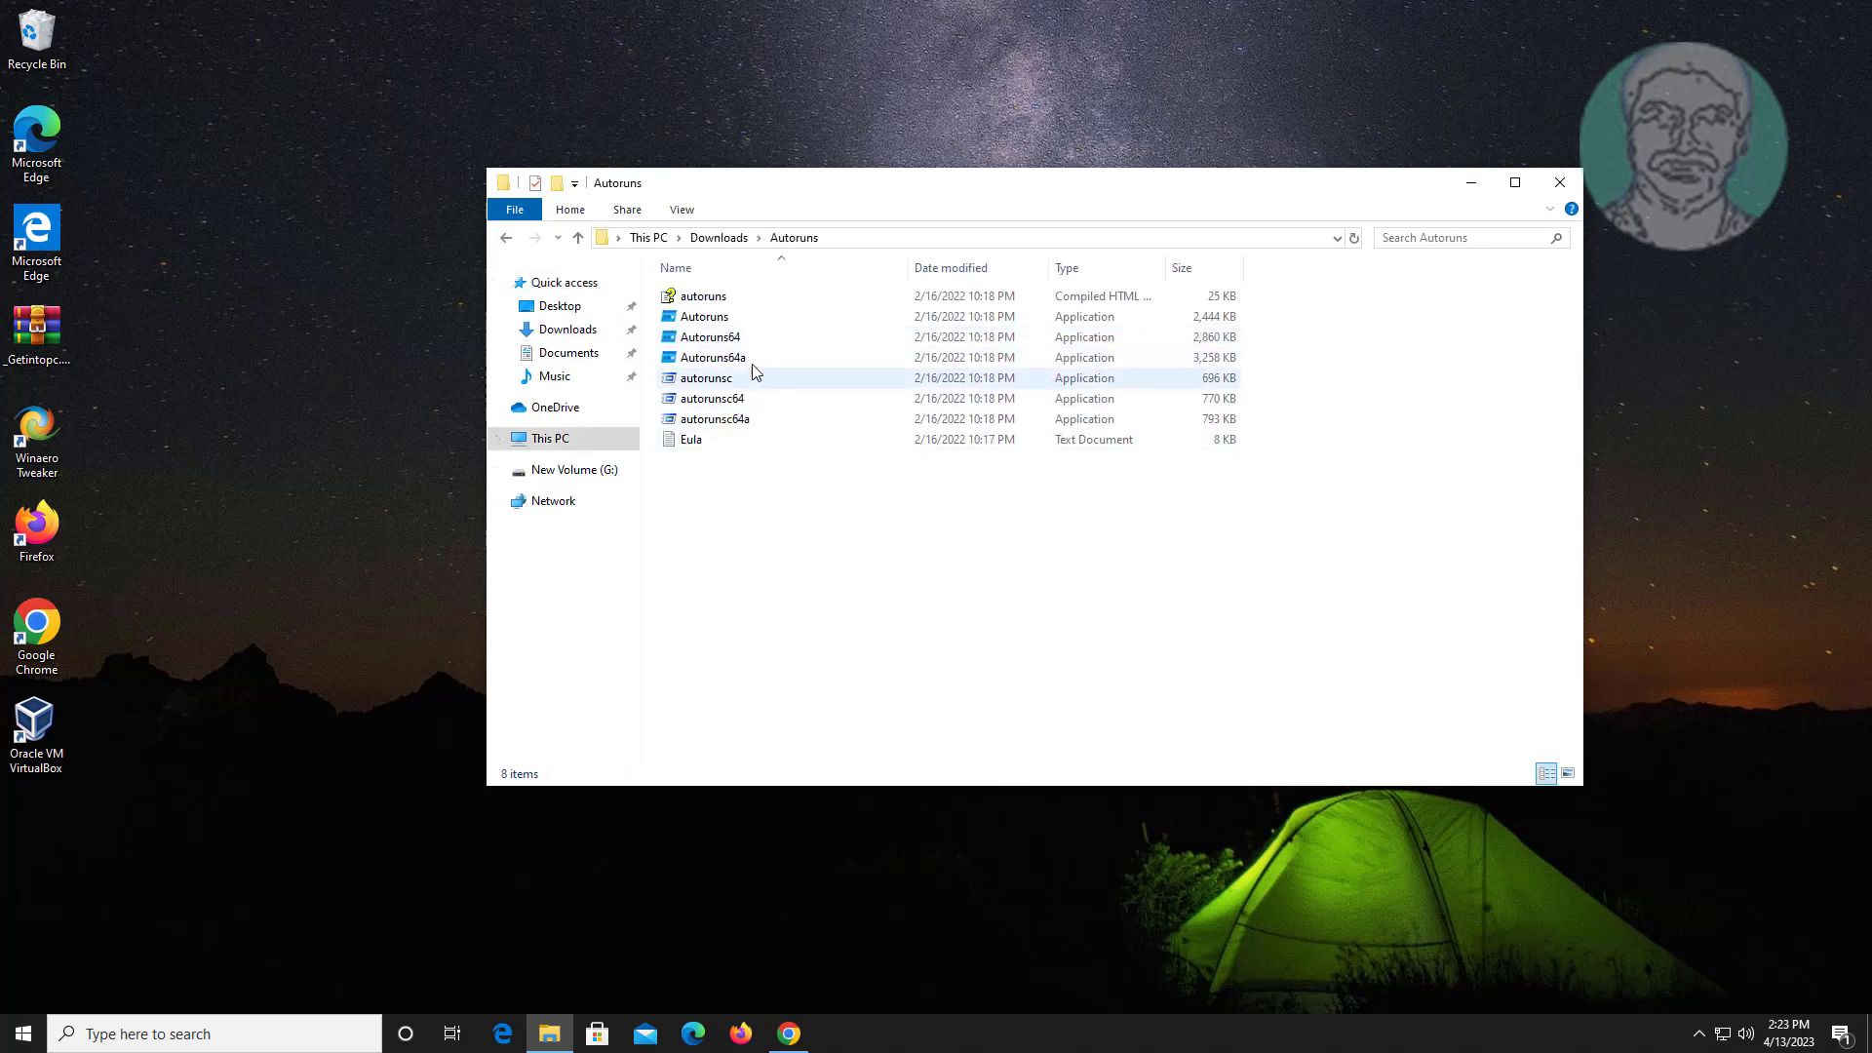
click(731, 341)
right_click(731, 341)
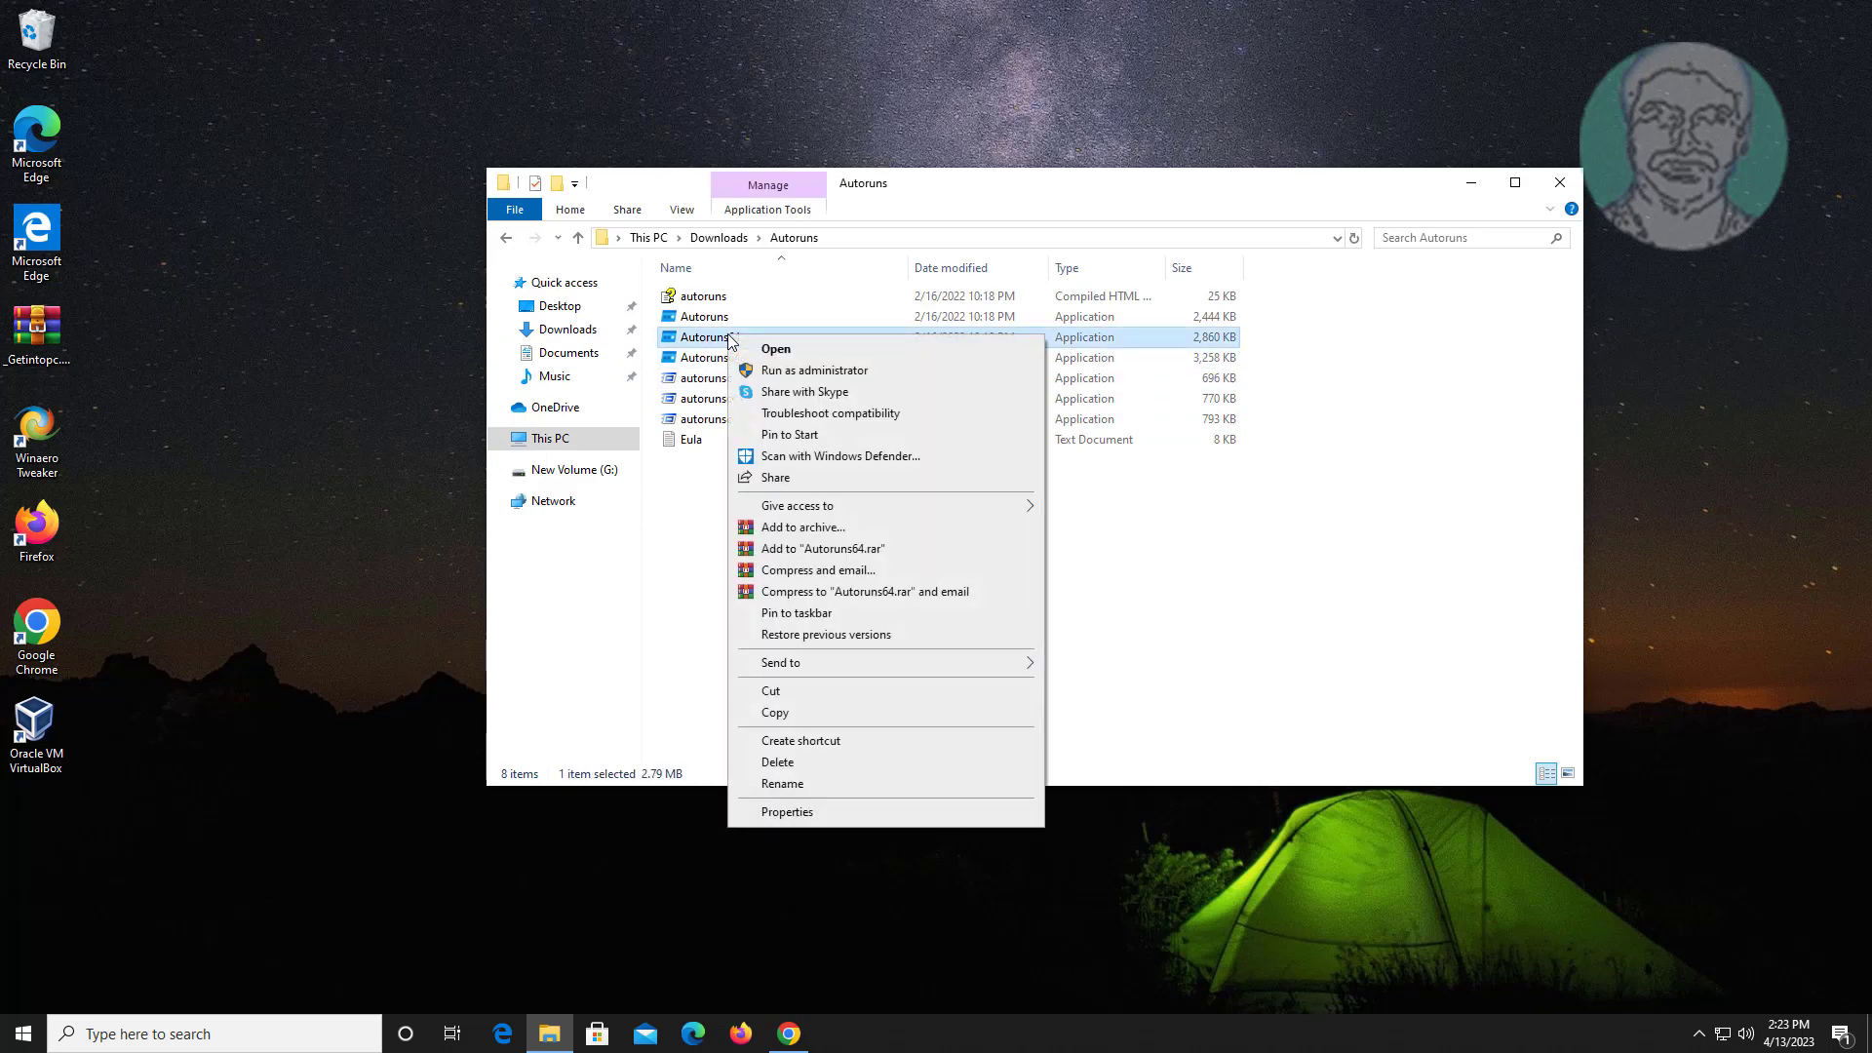
- Run Autoruns64 as administrator, accept the license, and close File Explorer
click(799, 371)
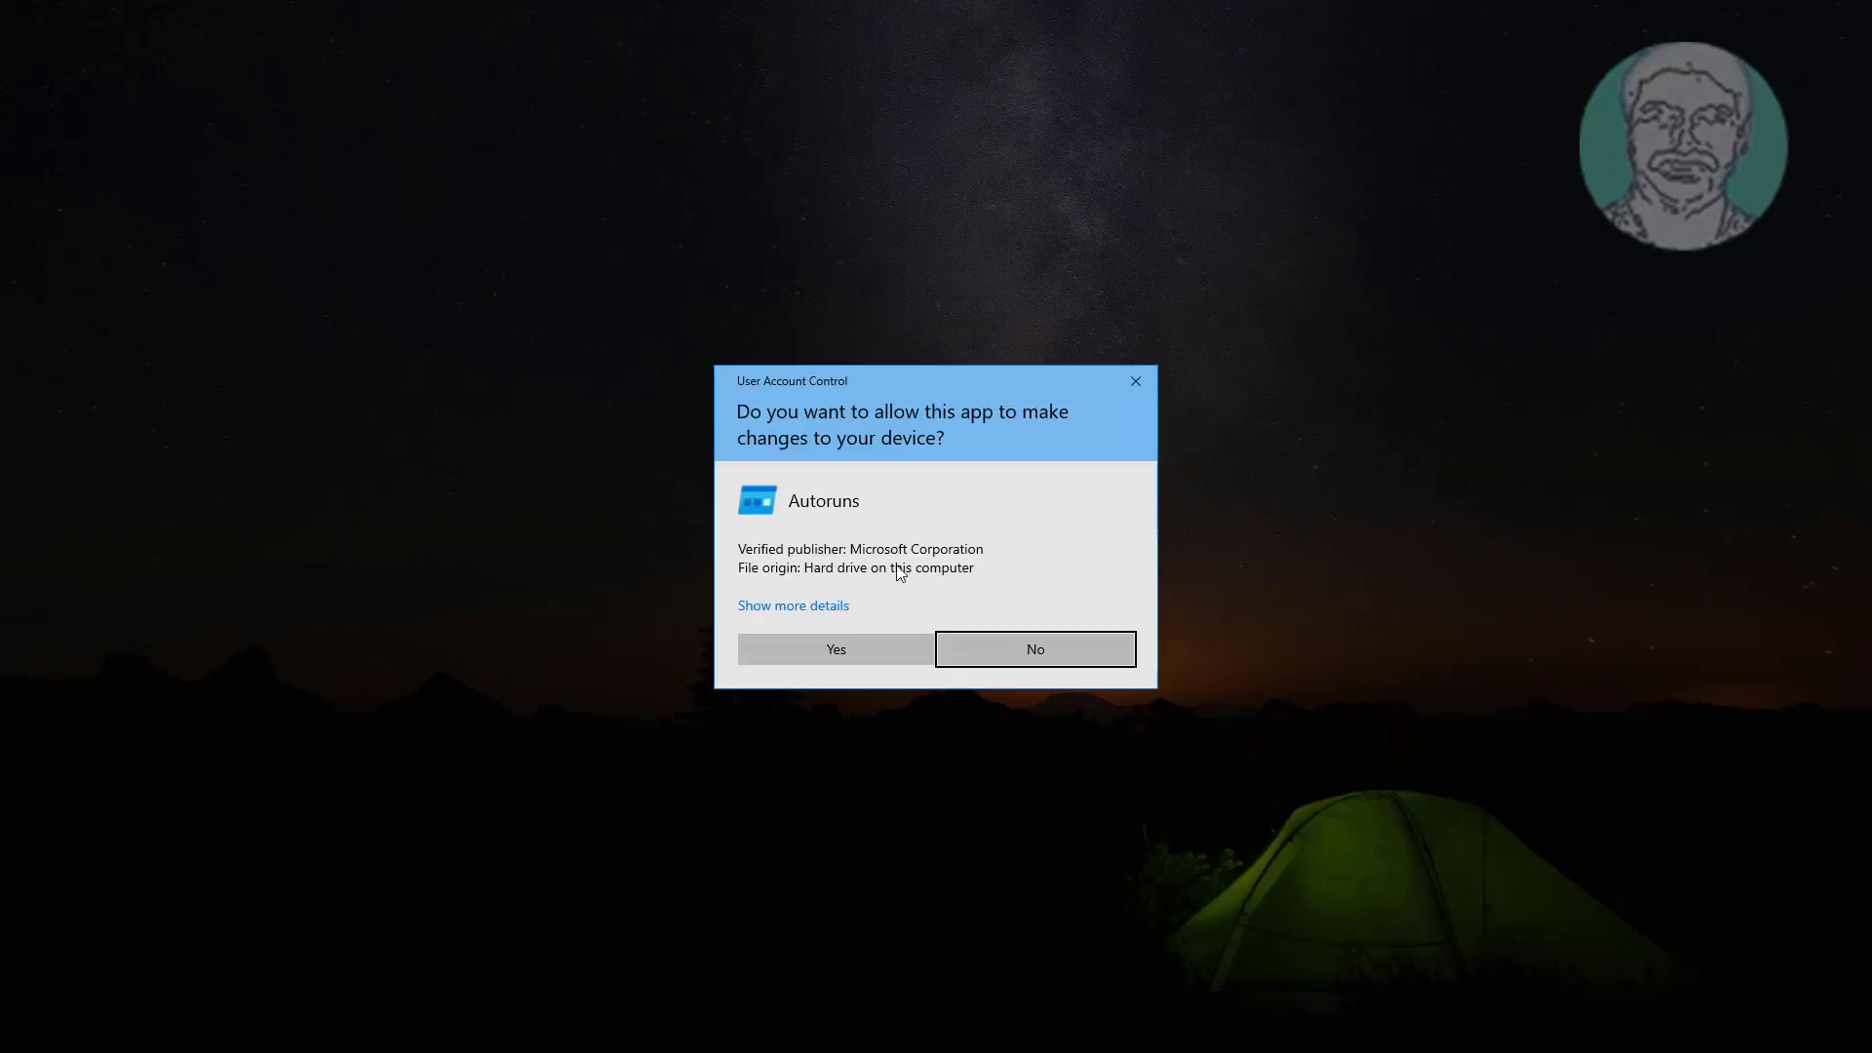
click(880, 658)
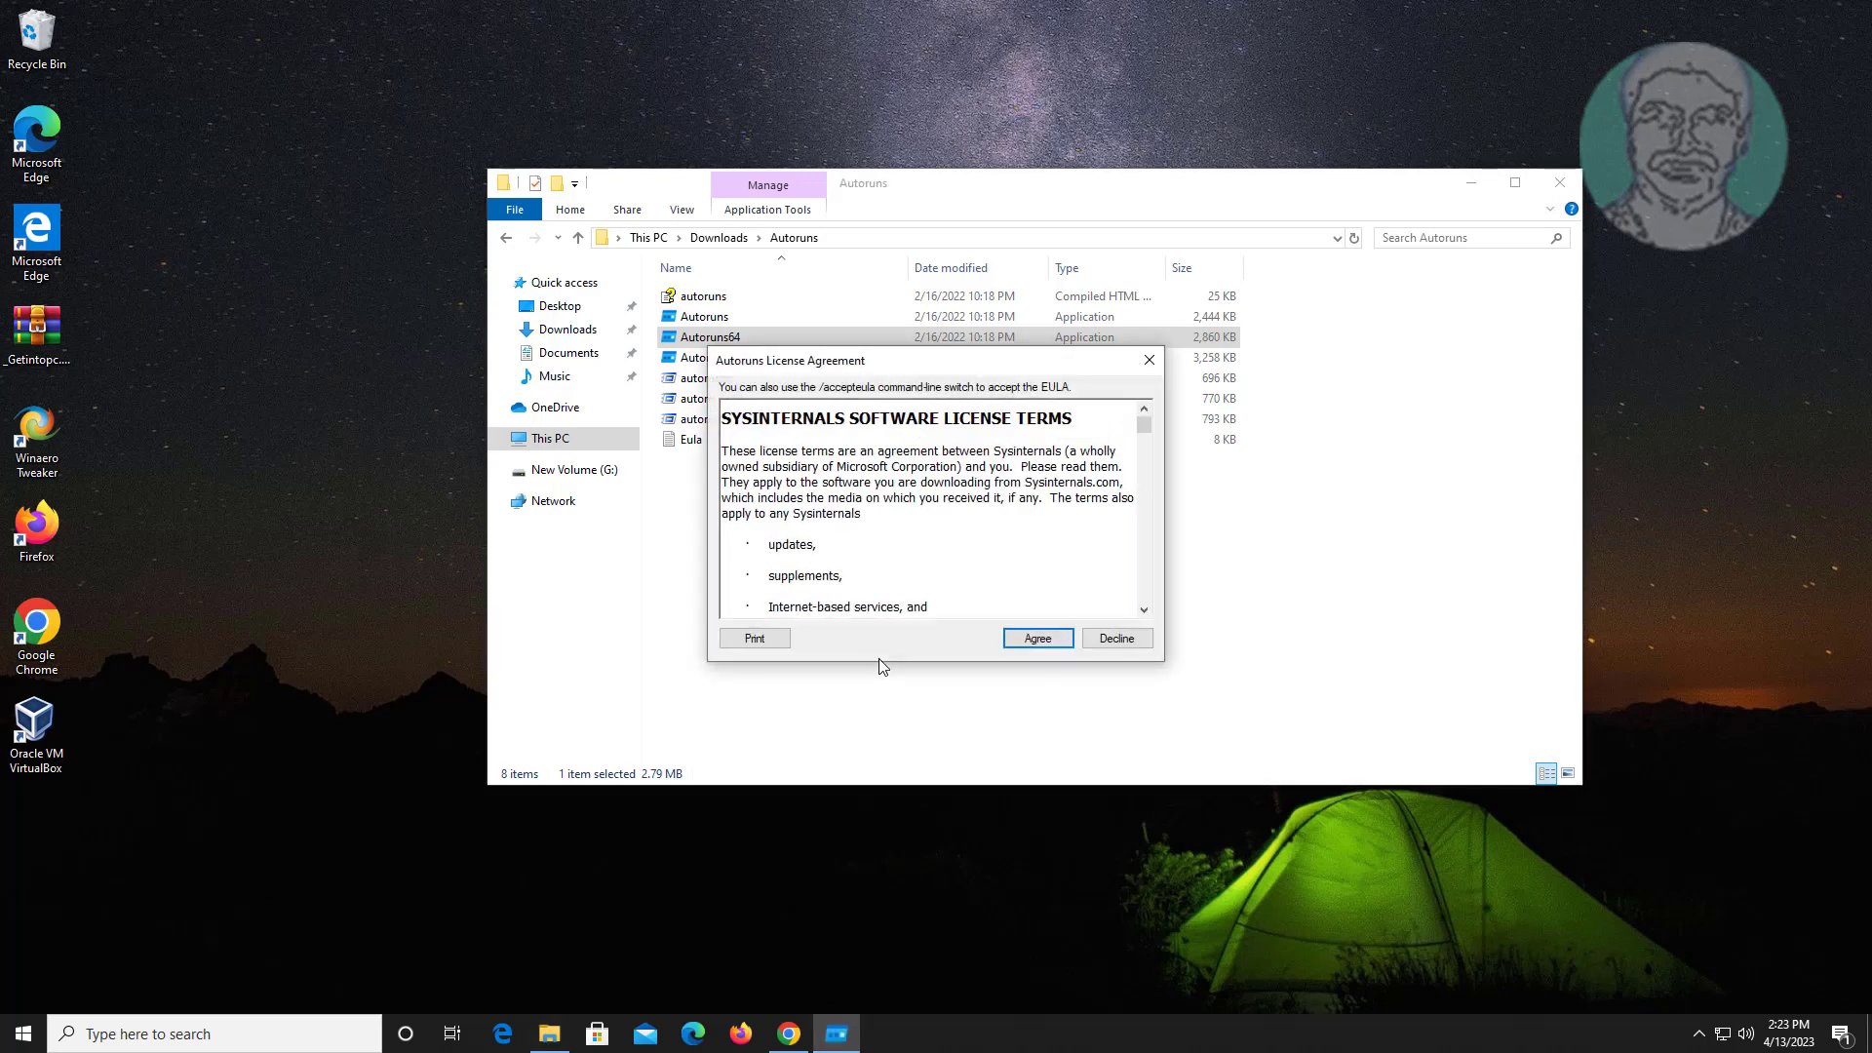
click(1037, 644)
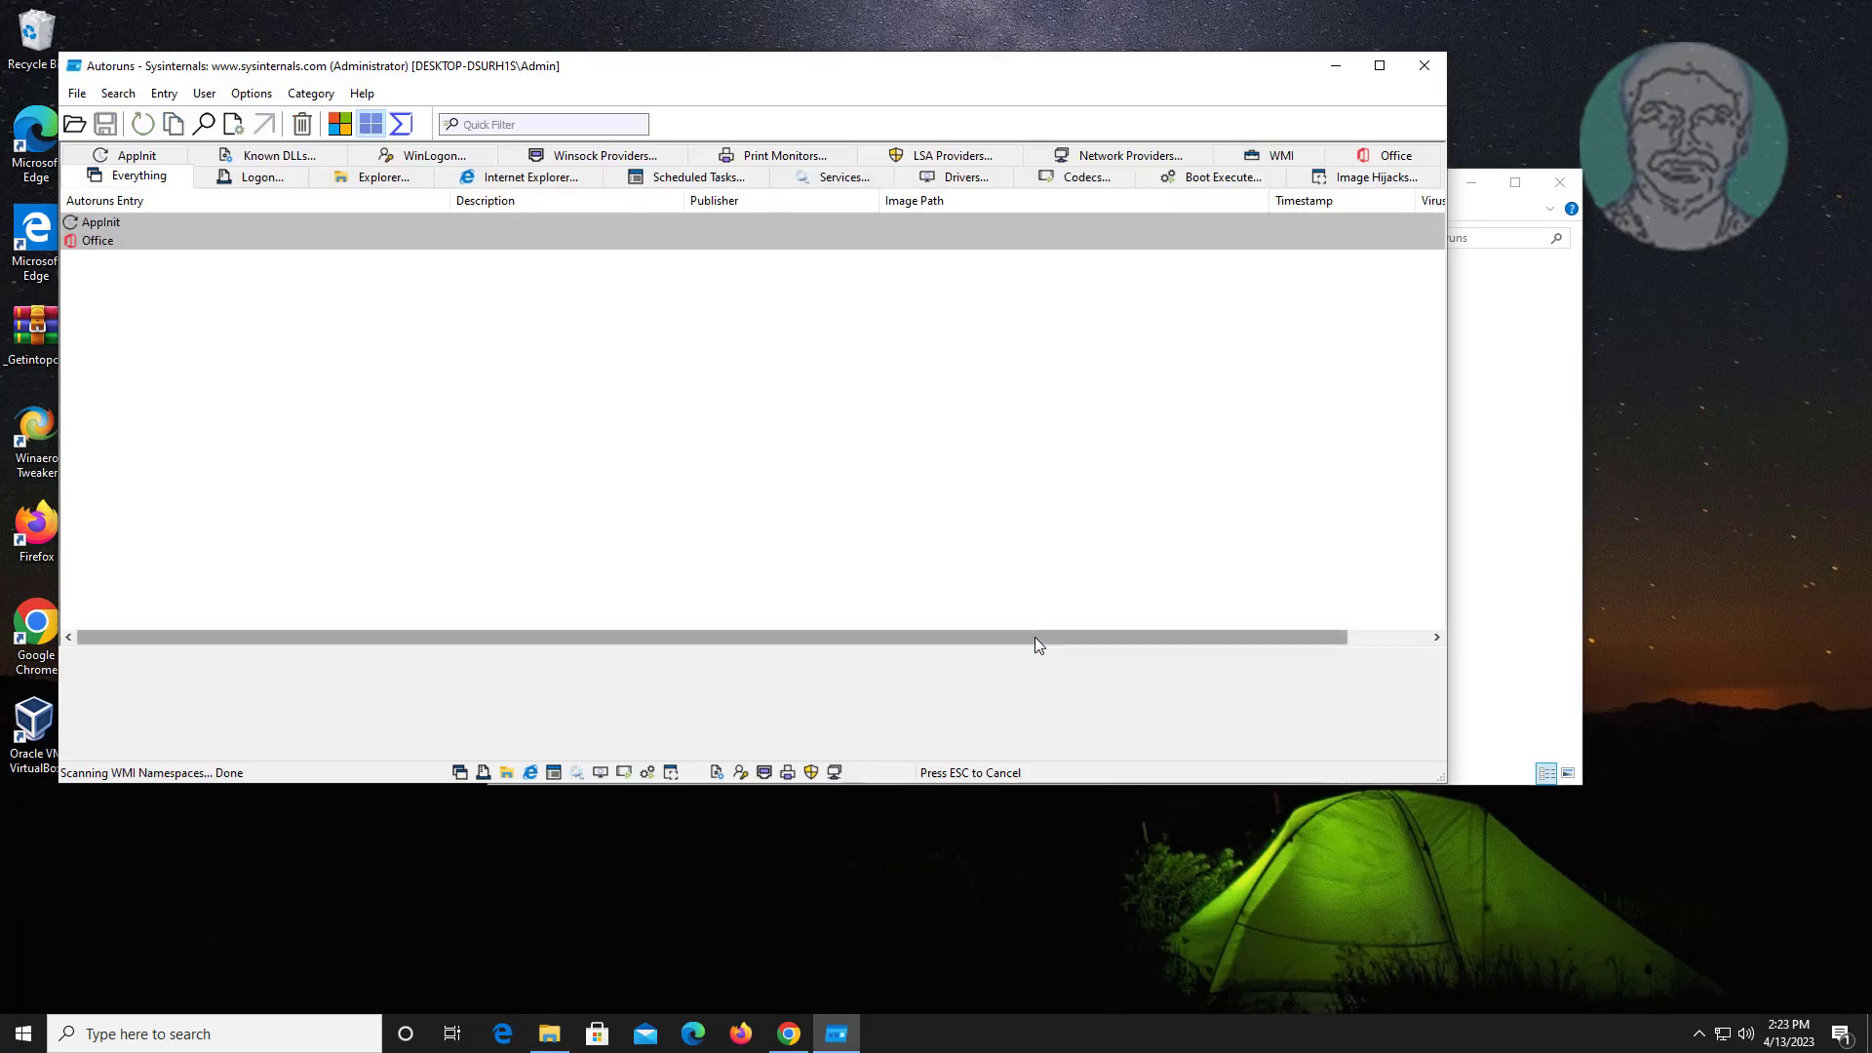
click(1562, 184)
click(1562, 184)
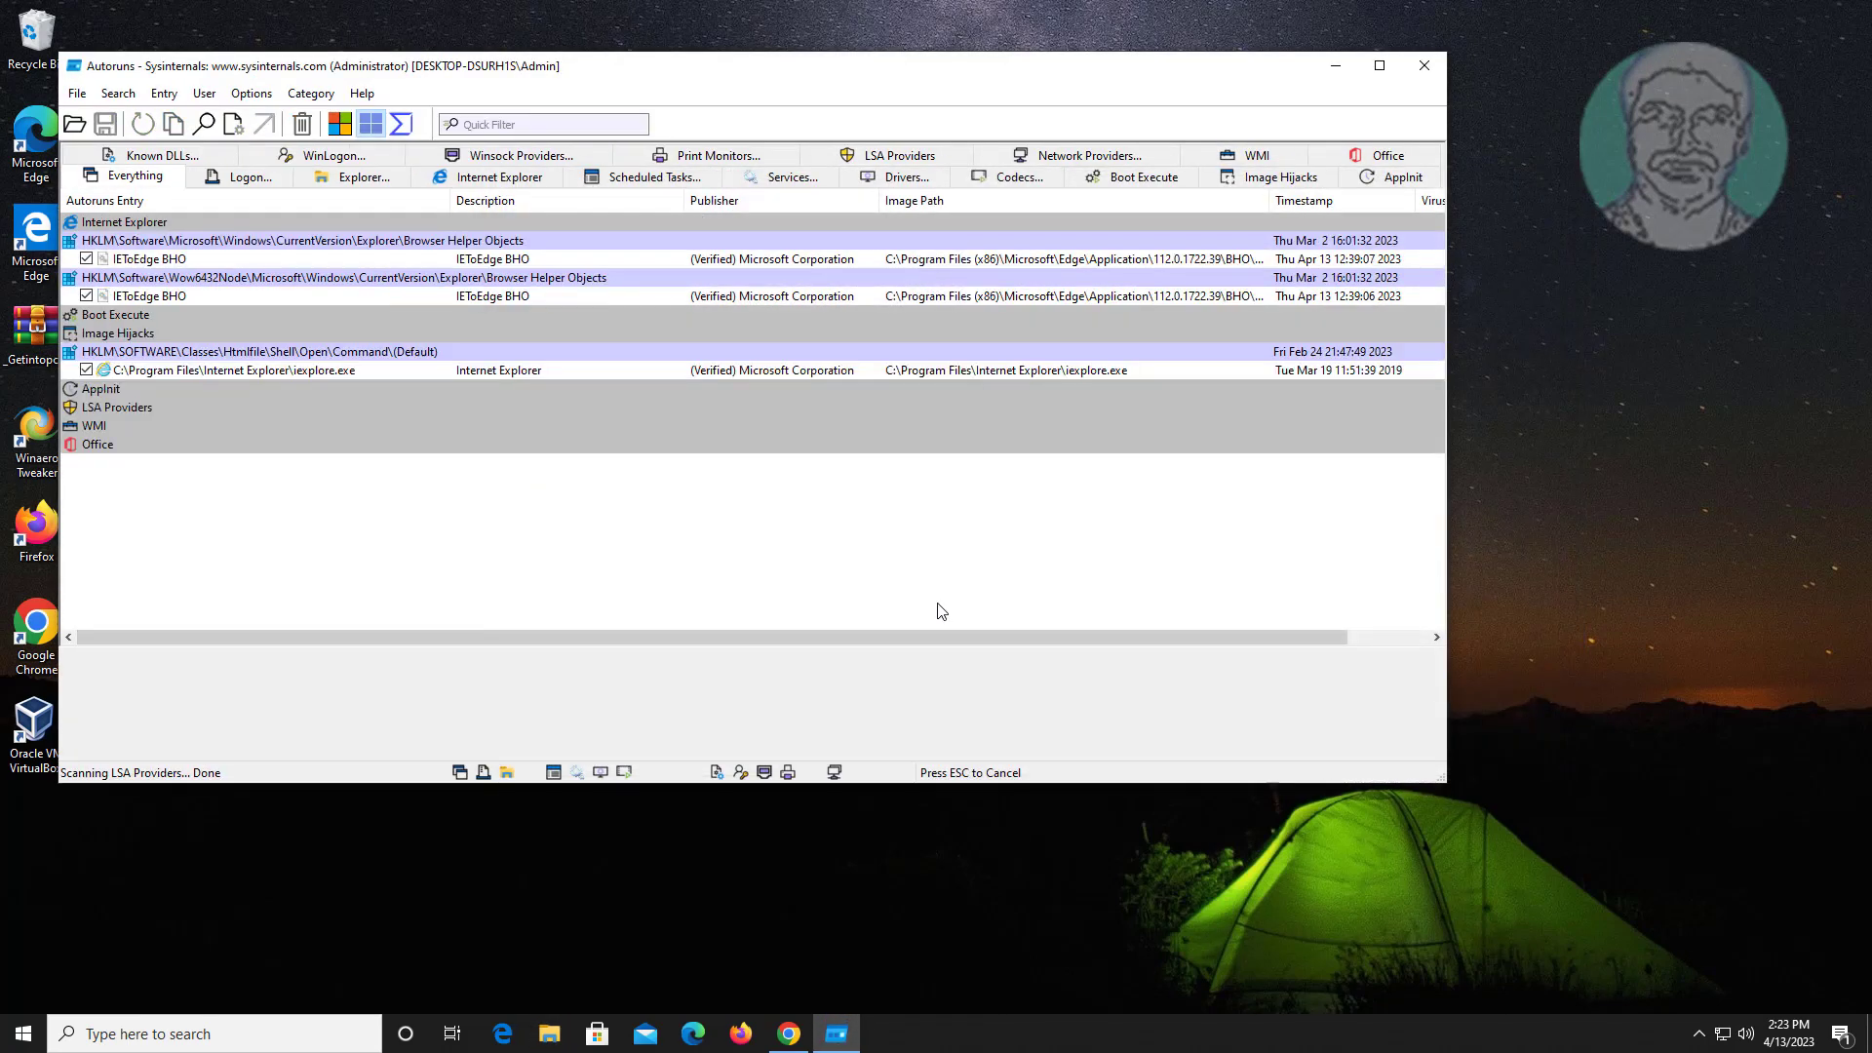
- Delete the Adobe Type Manager entry from the Drivers list
click(894, 179)
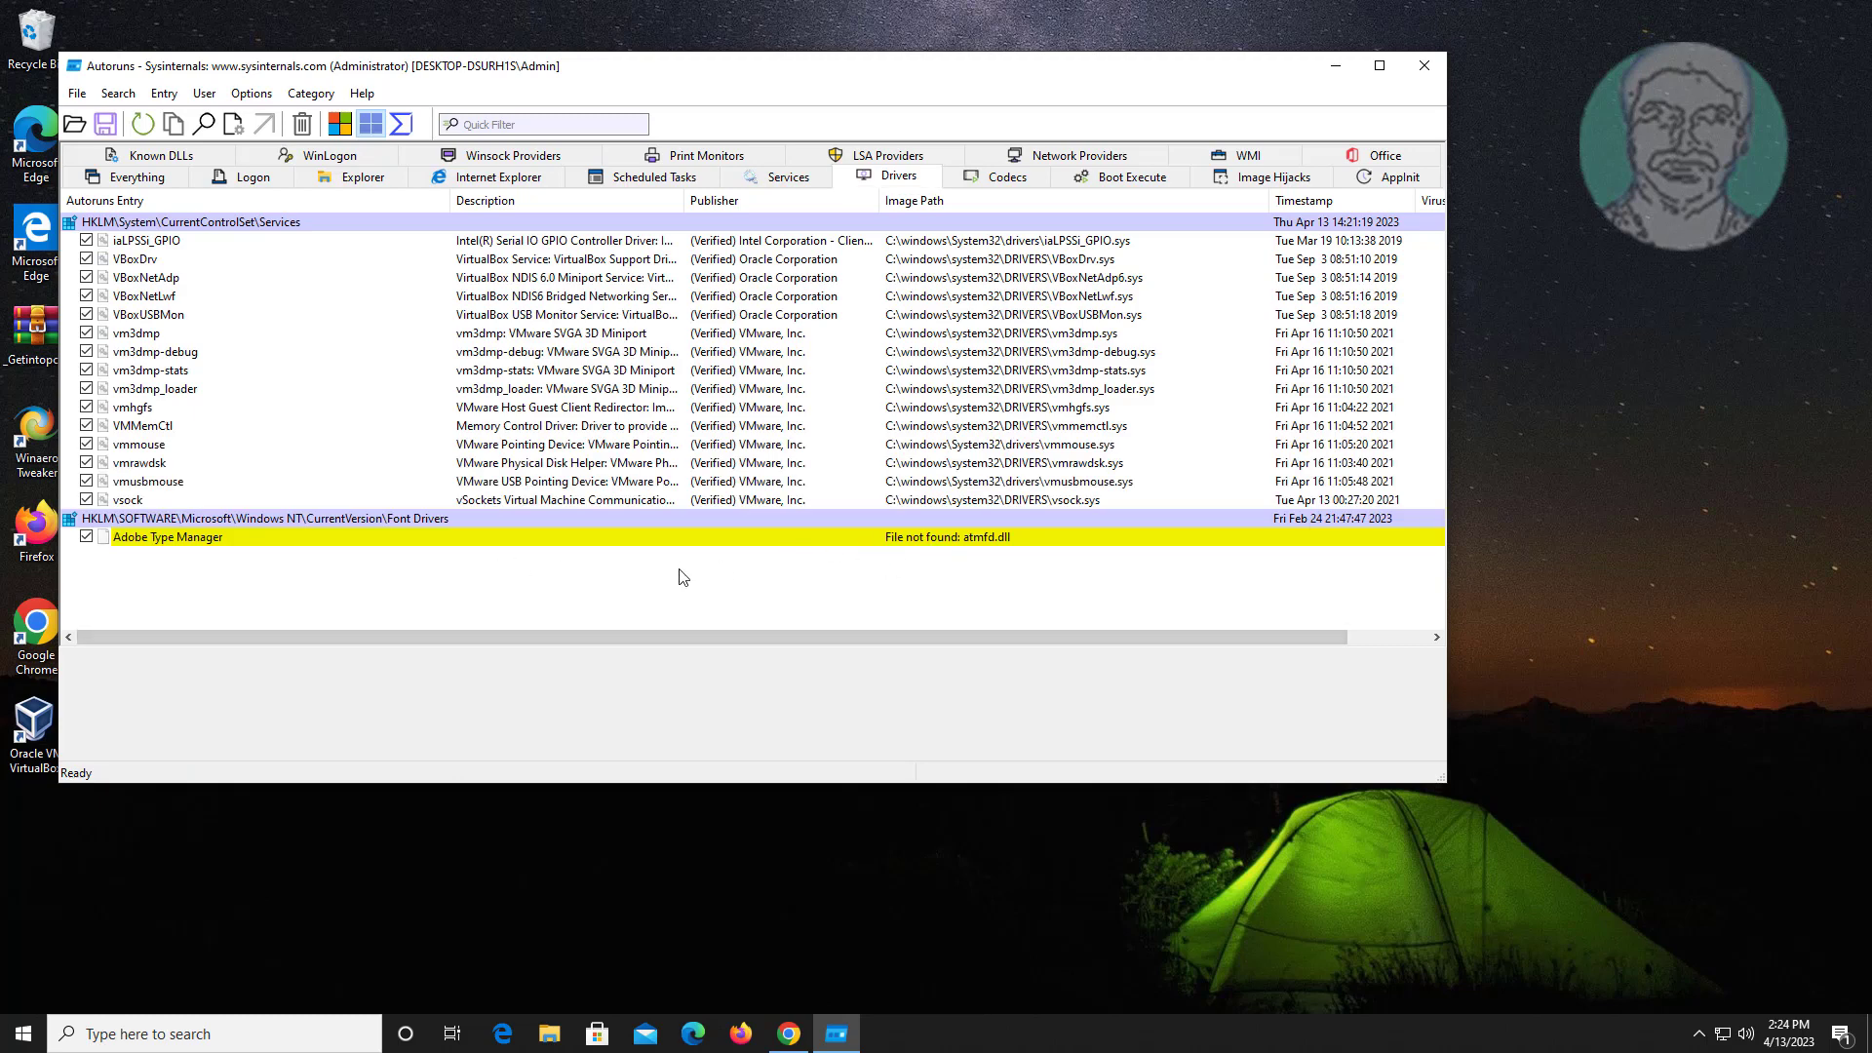
right_click(842, 537)
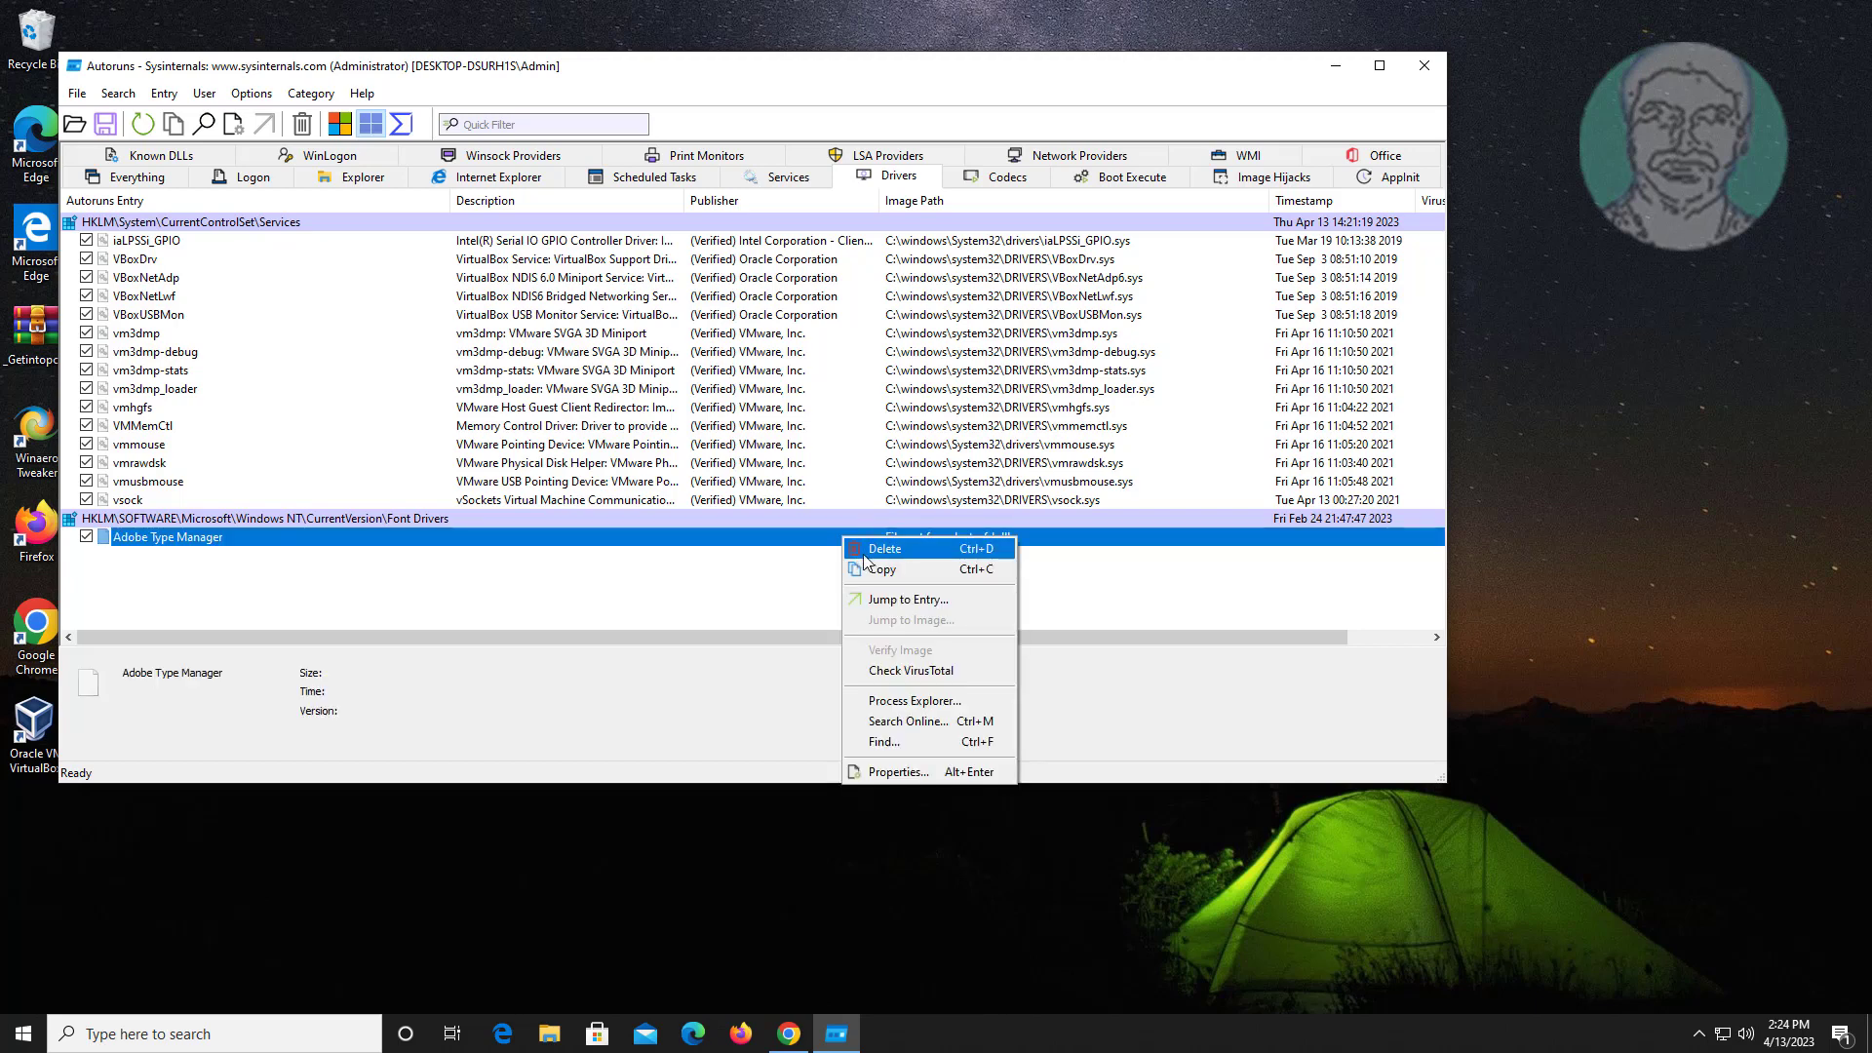
click(907, 550)
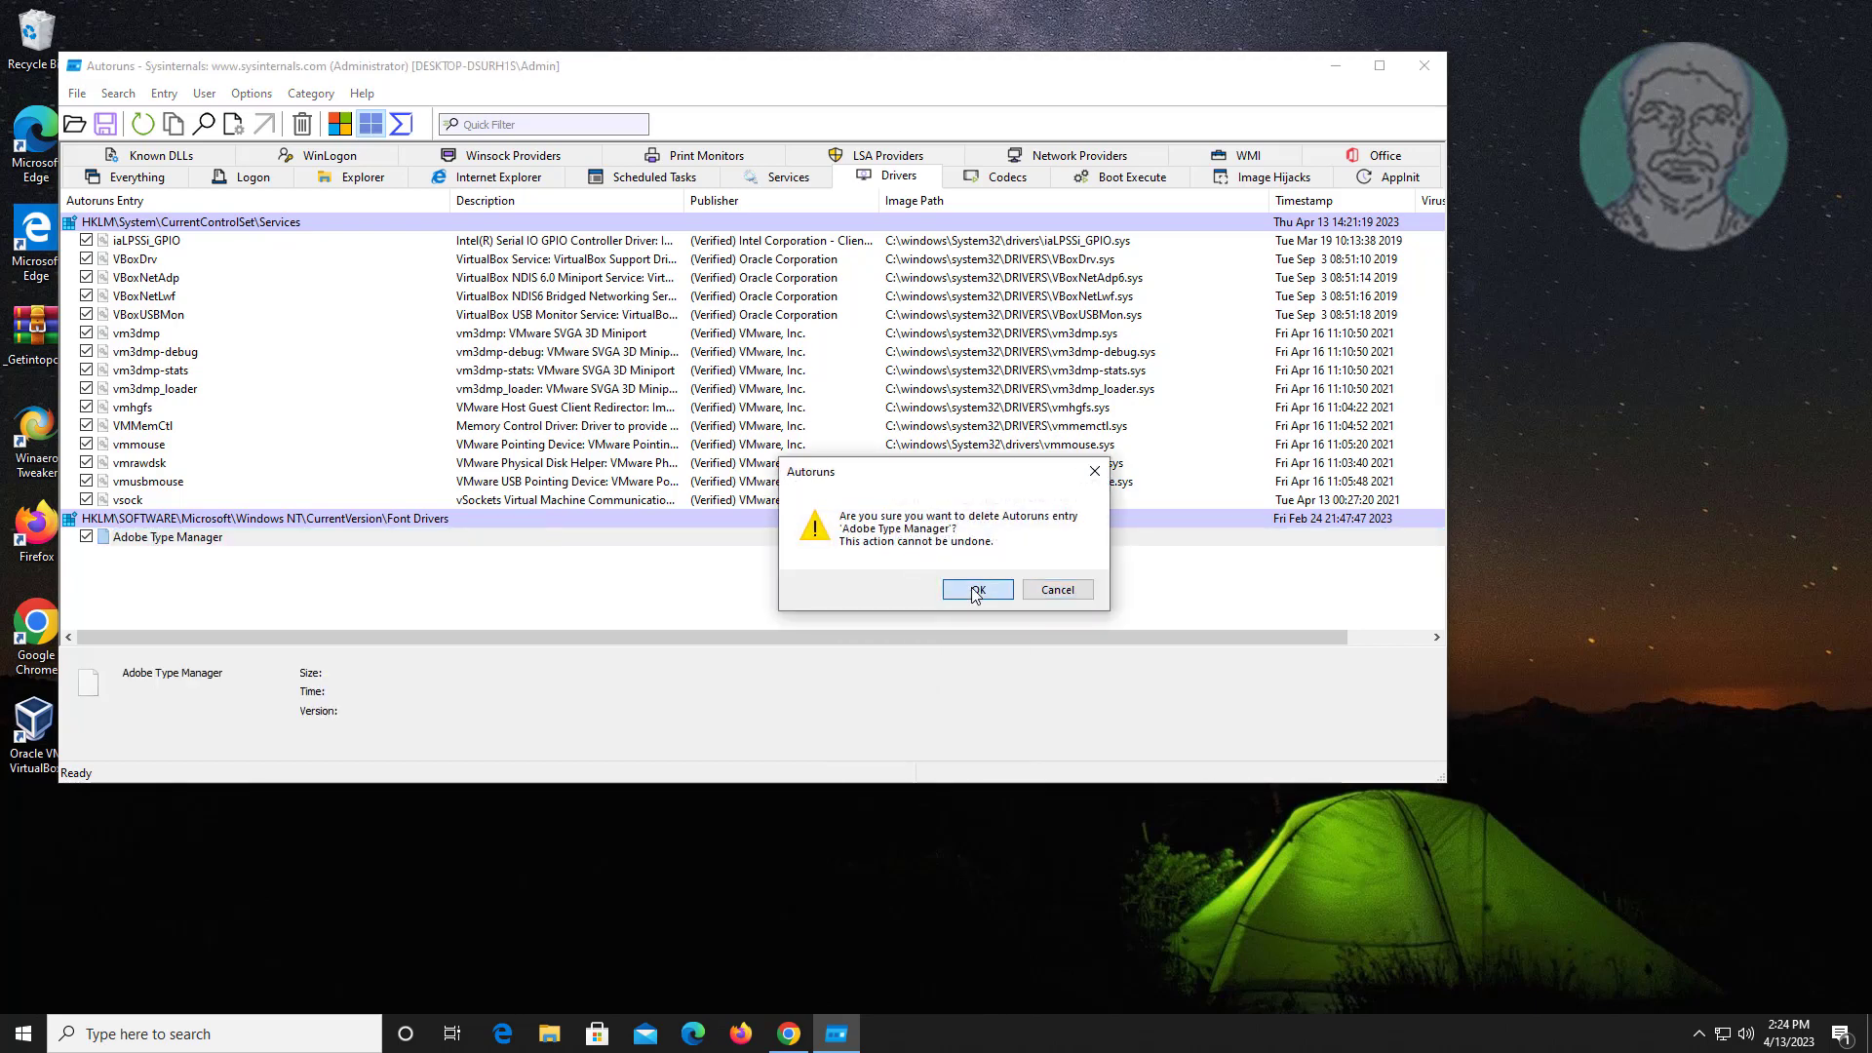
click(975, 591)
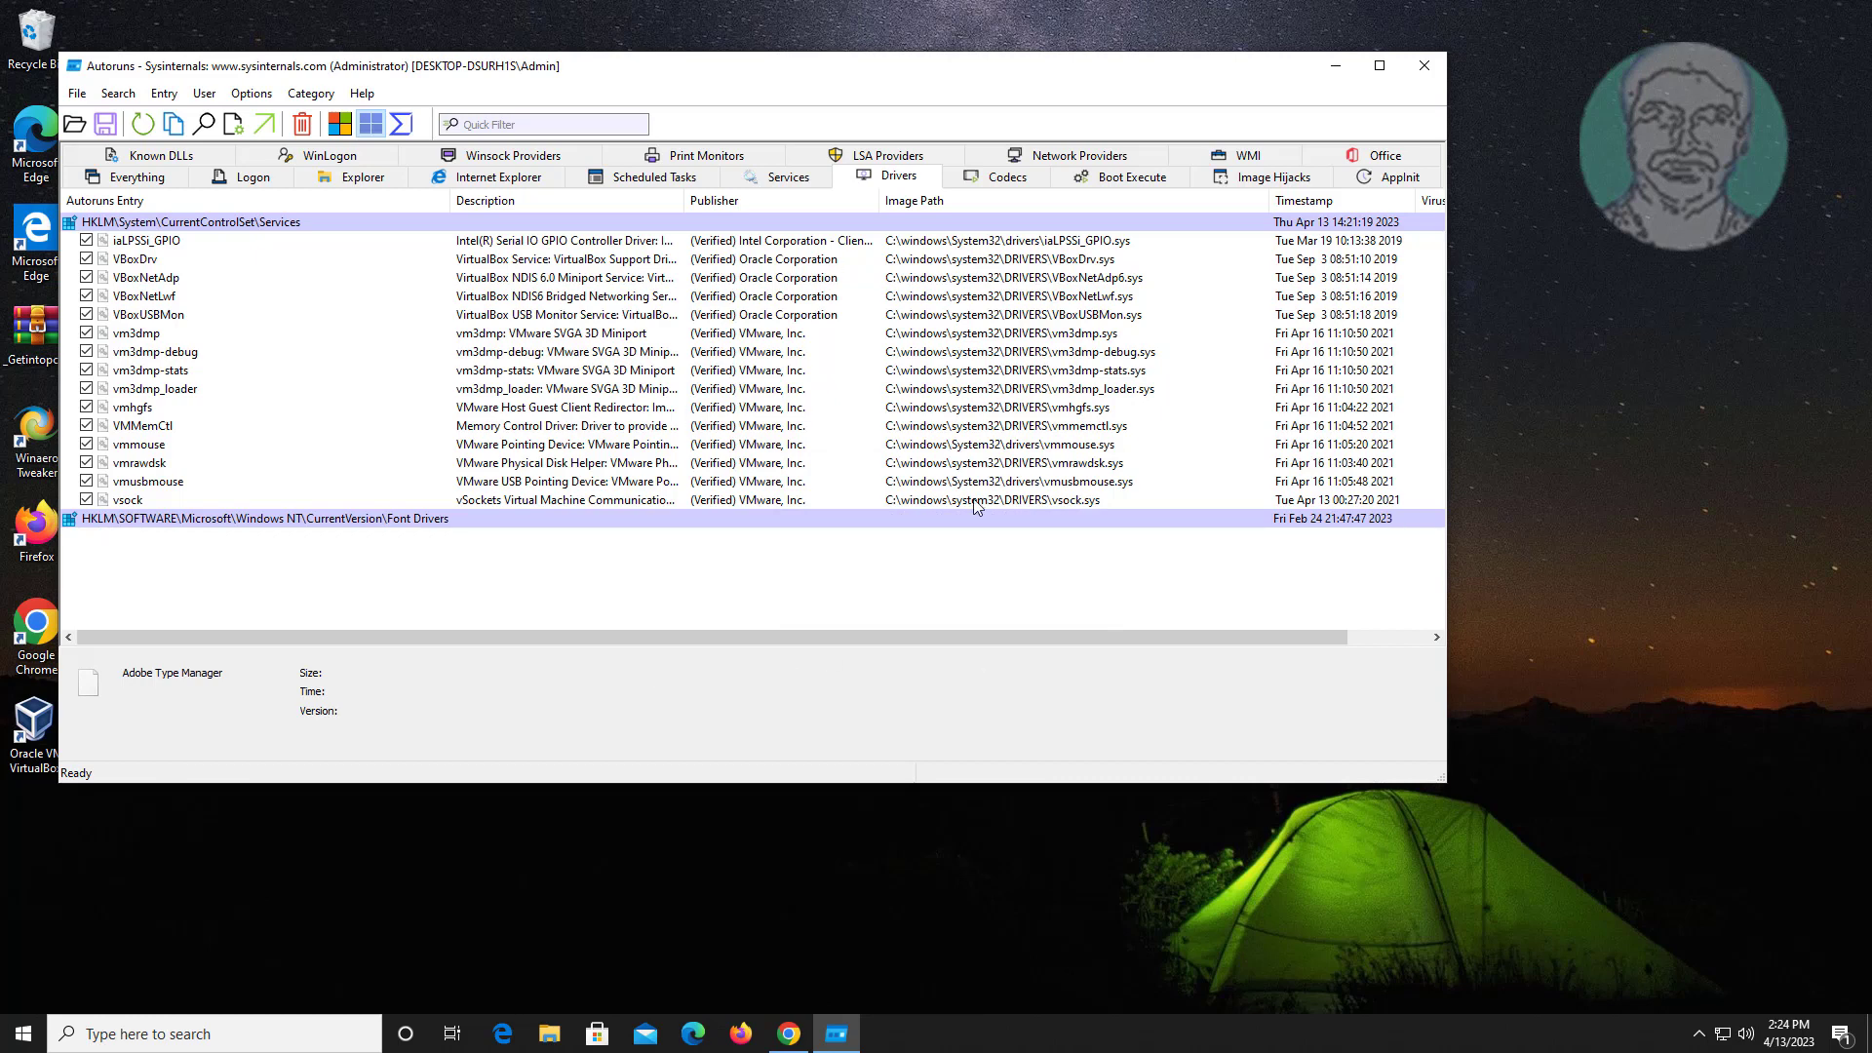
- Close Autoruns and restart the PC from the Start menu power options
click(1418, 63)
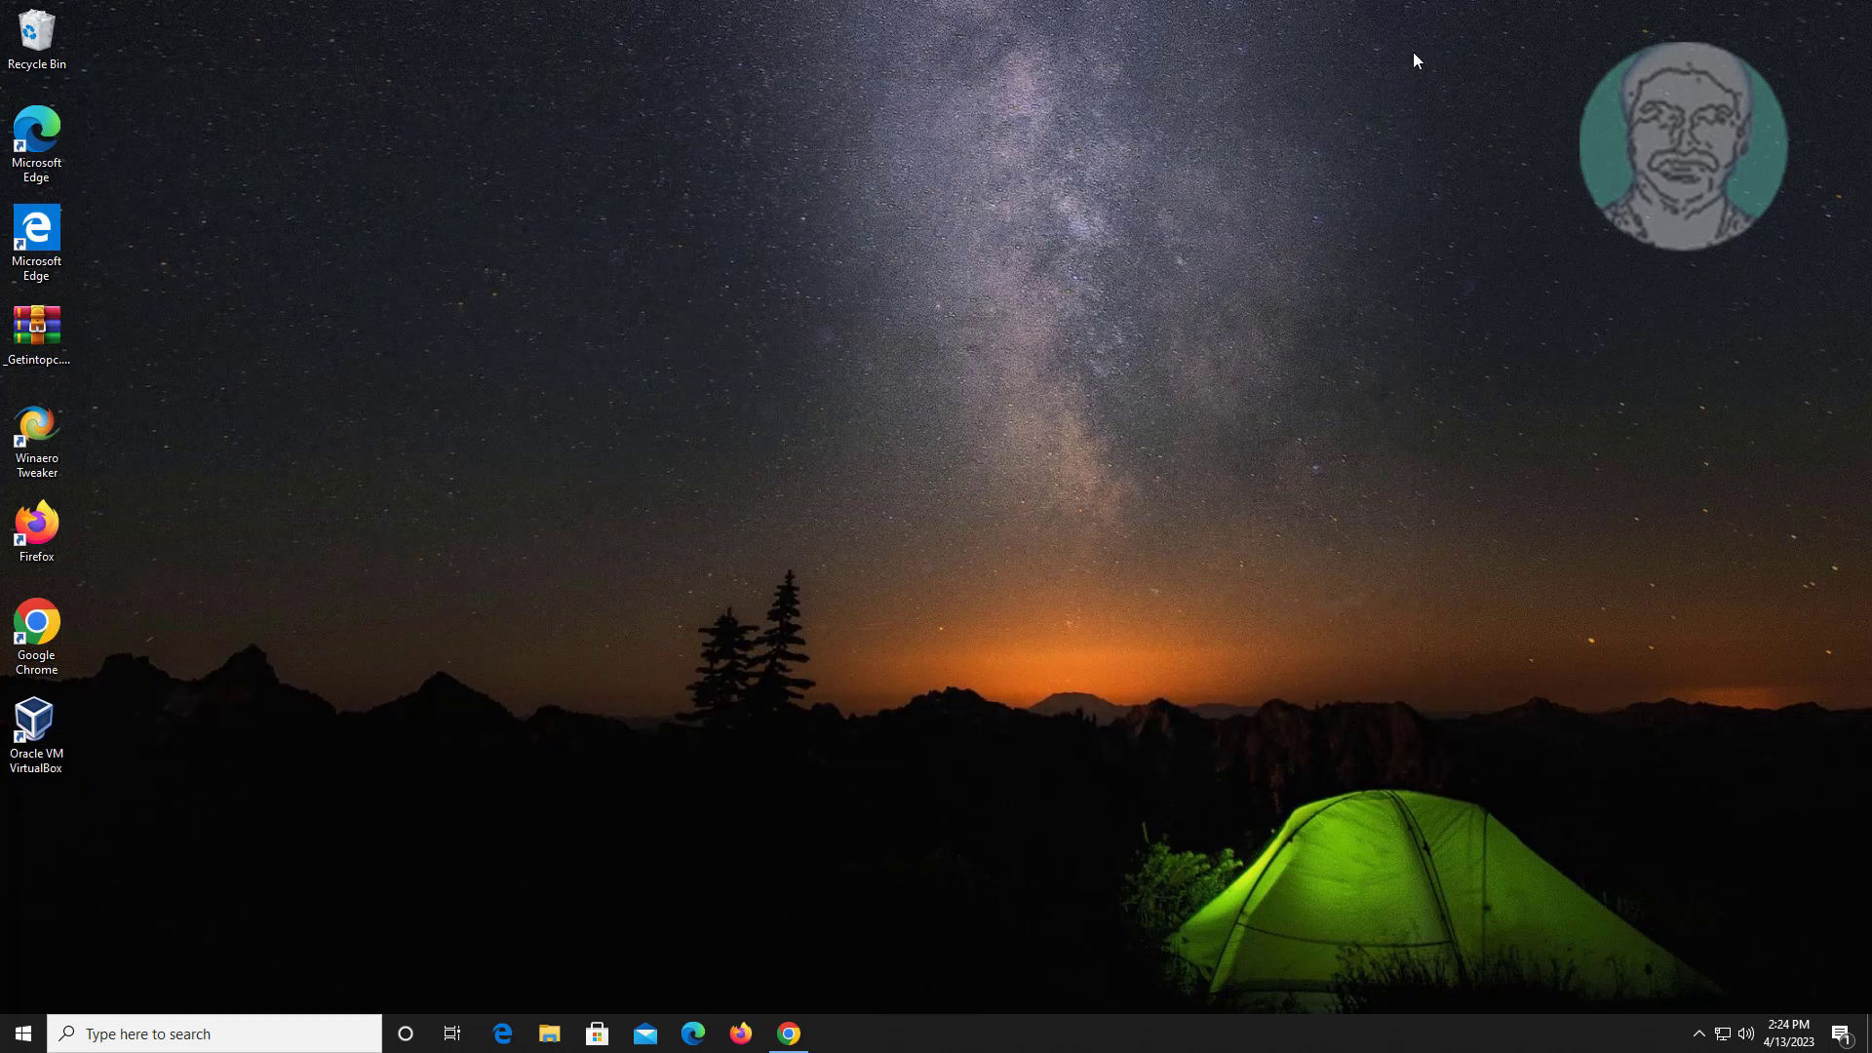
click(24, 1034)
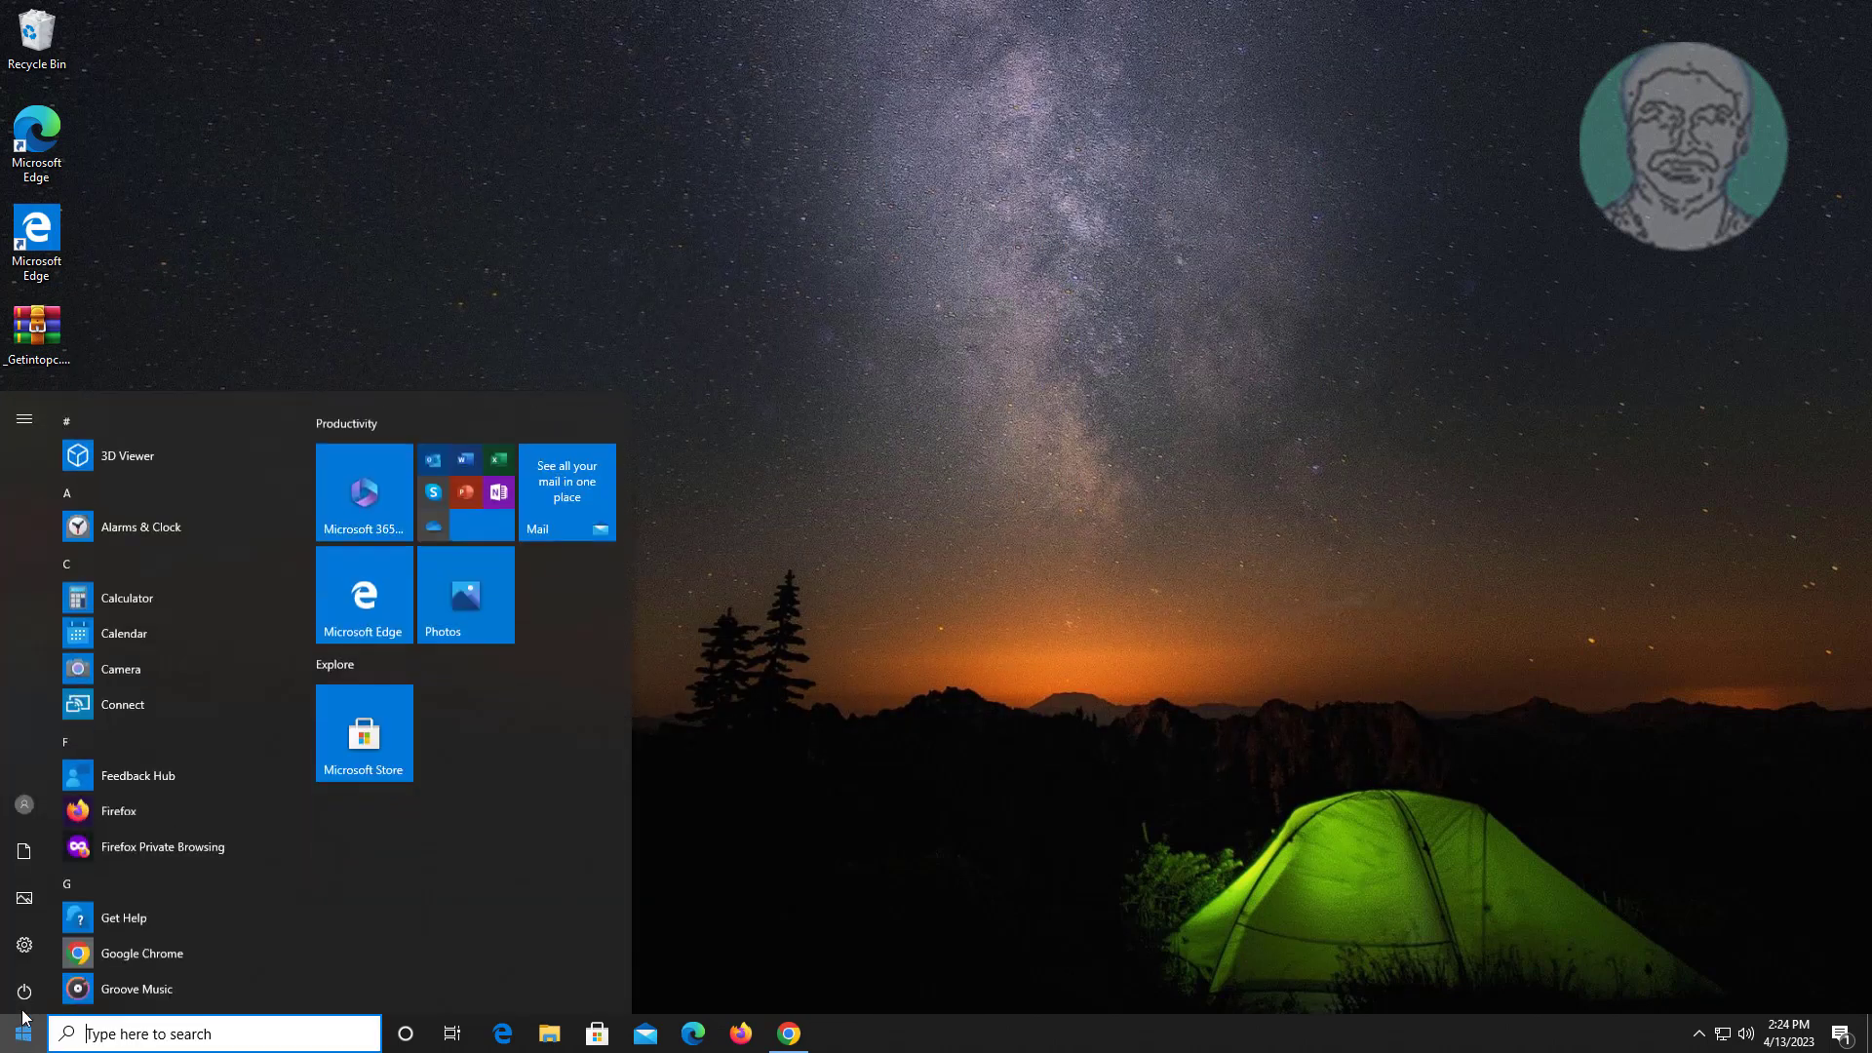
click(24, 992)
click(83, 942)
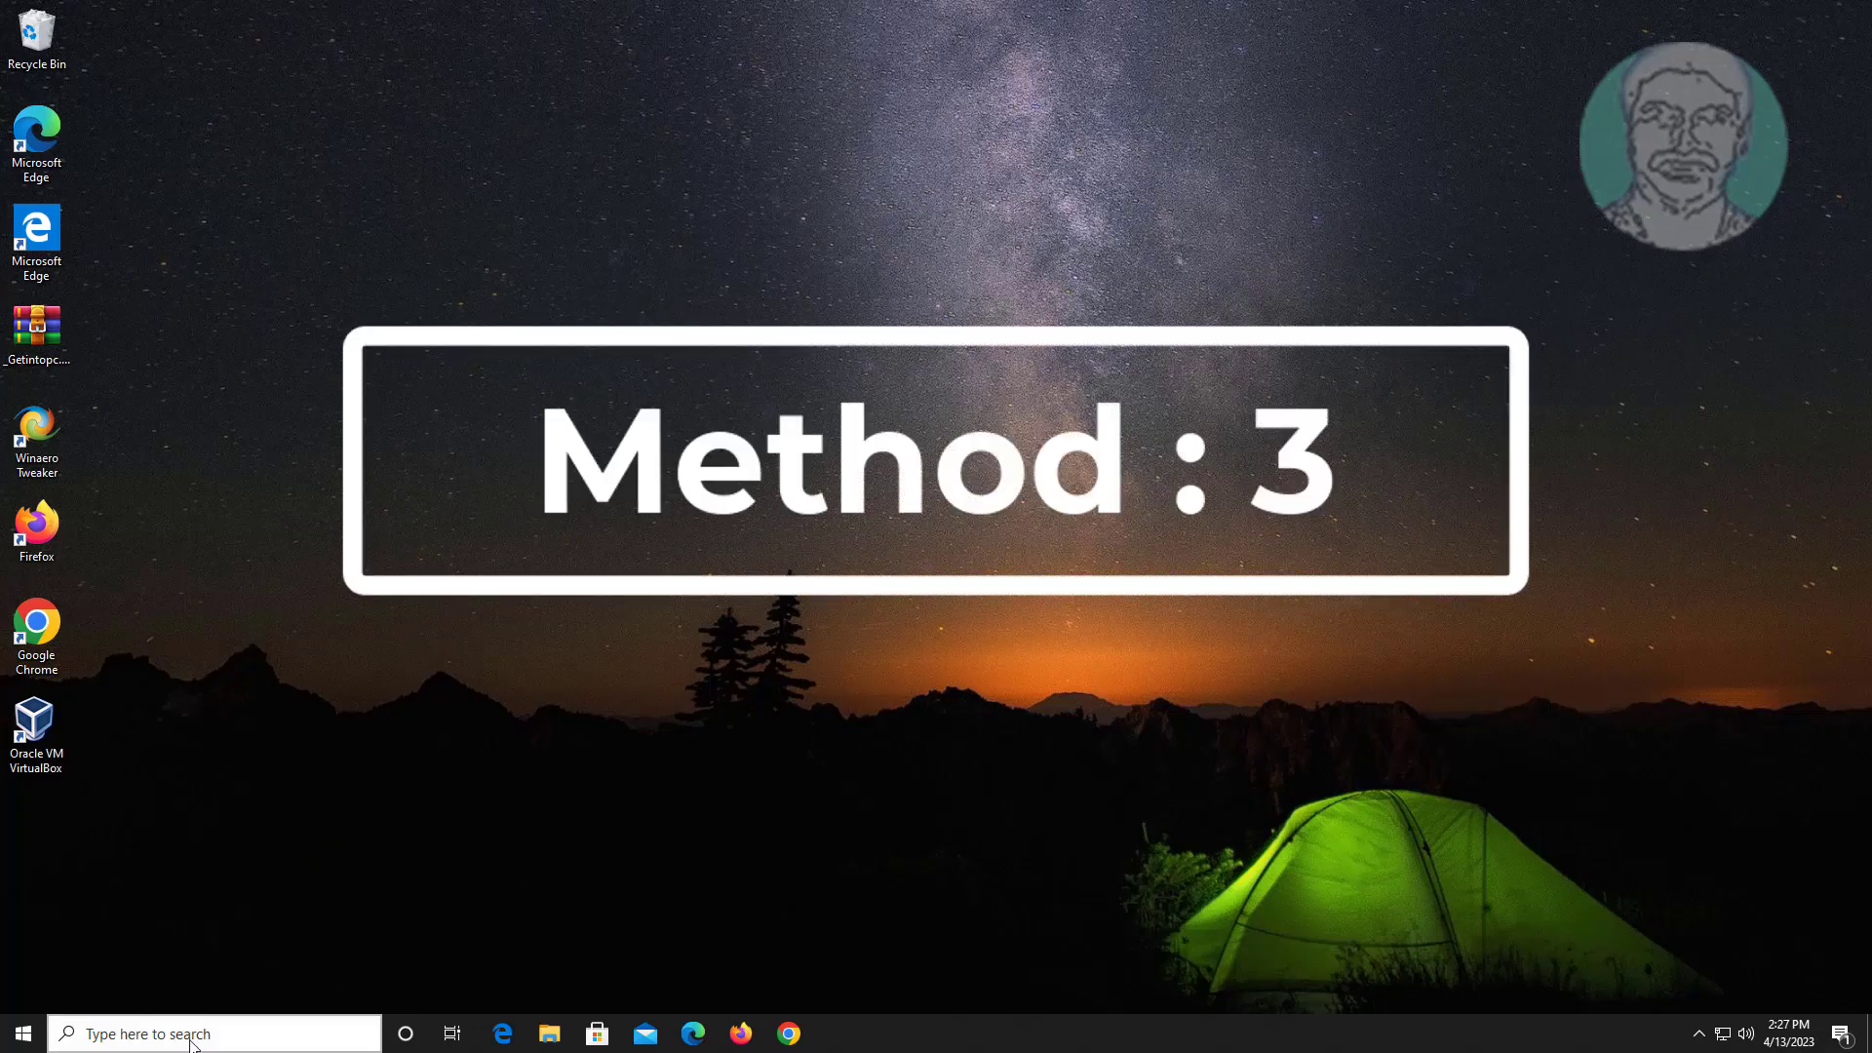
click(191, 1041)
- Run sigverif's signature scan and close it after all files verify as signed
text(s)
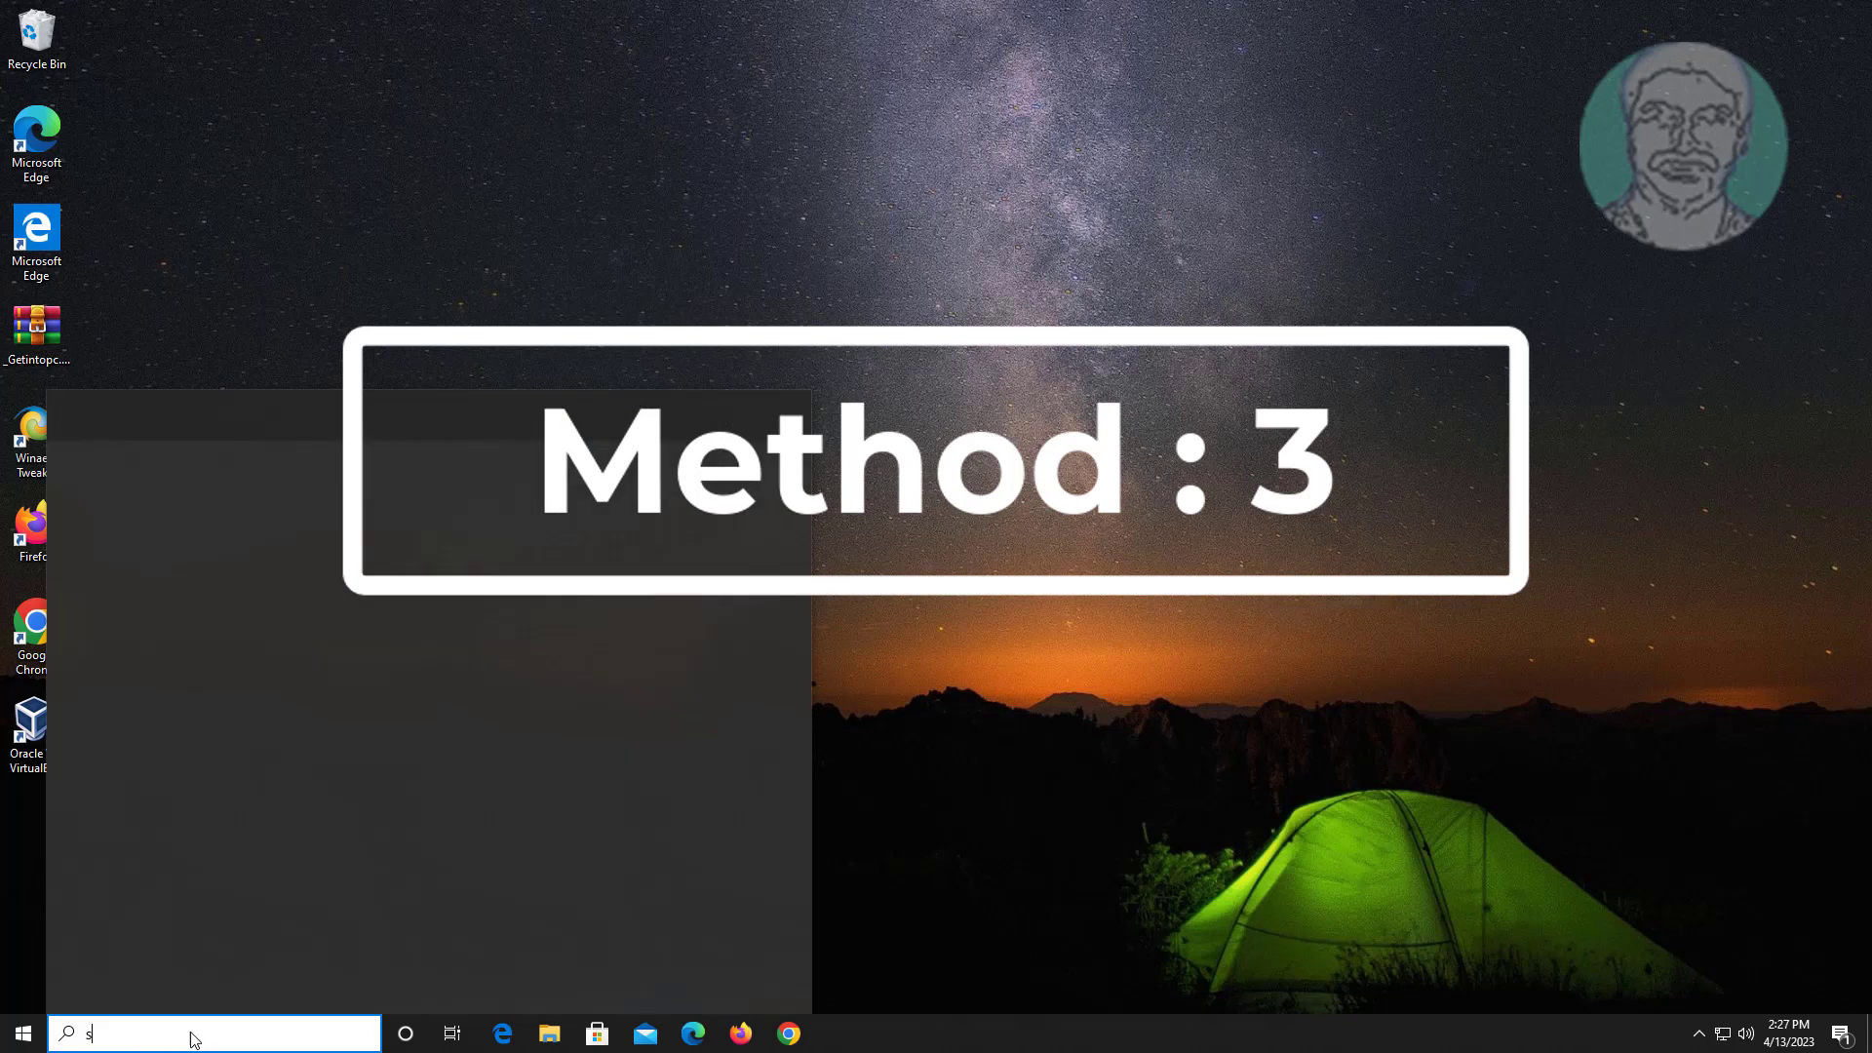
text(ig)
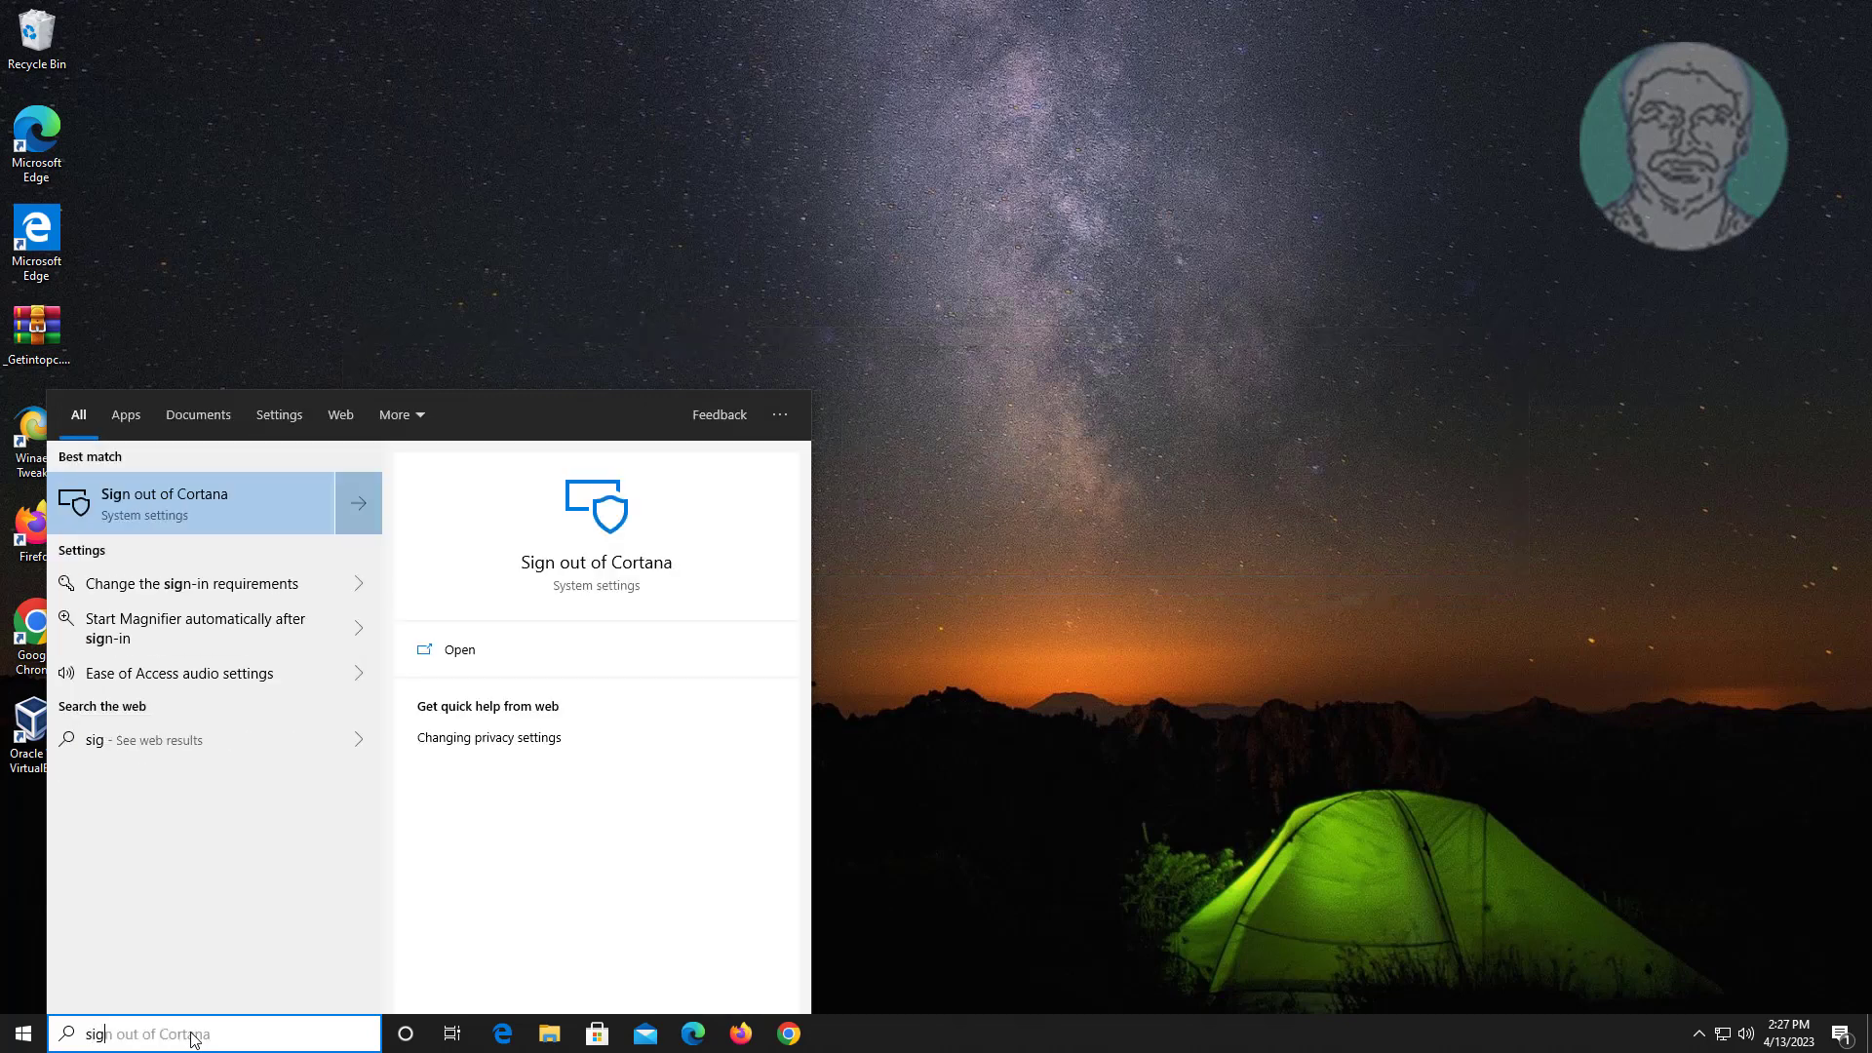
text(verif)
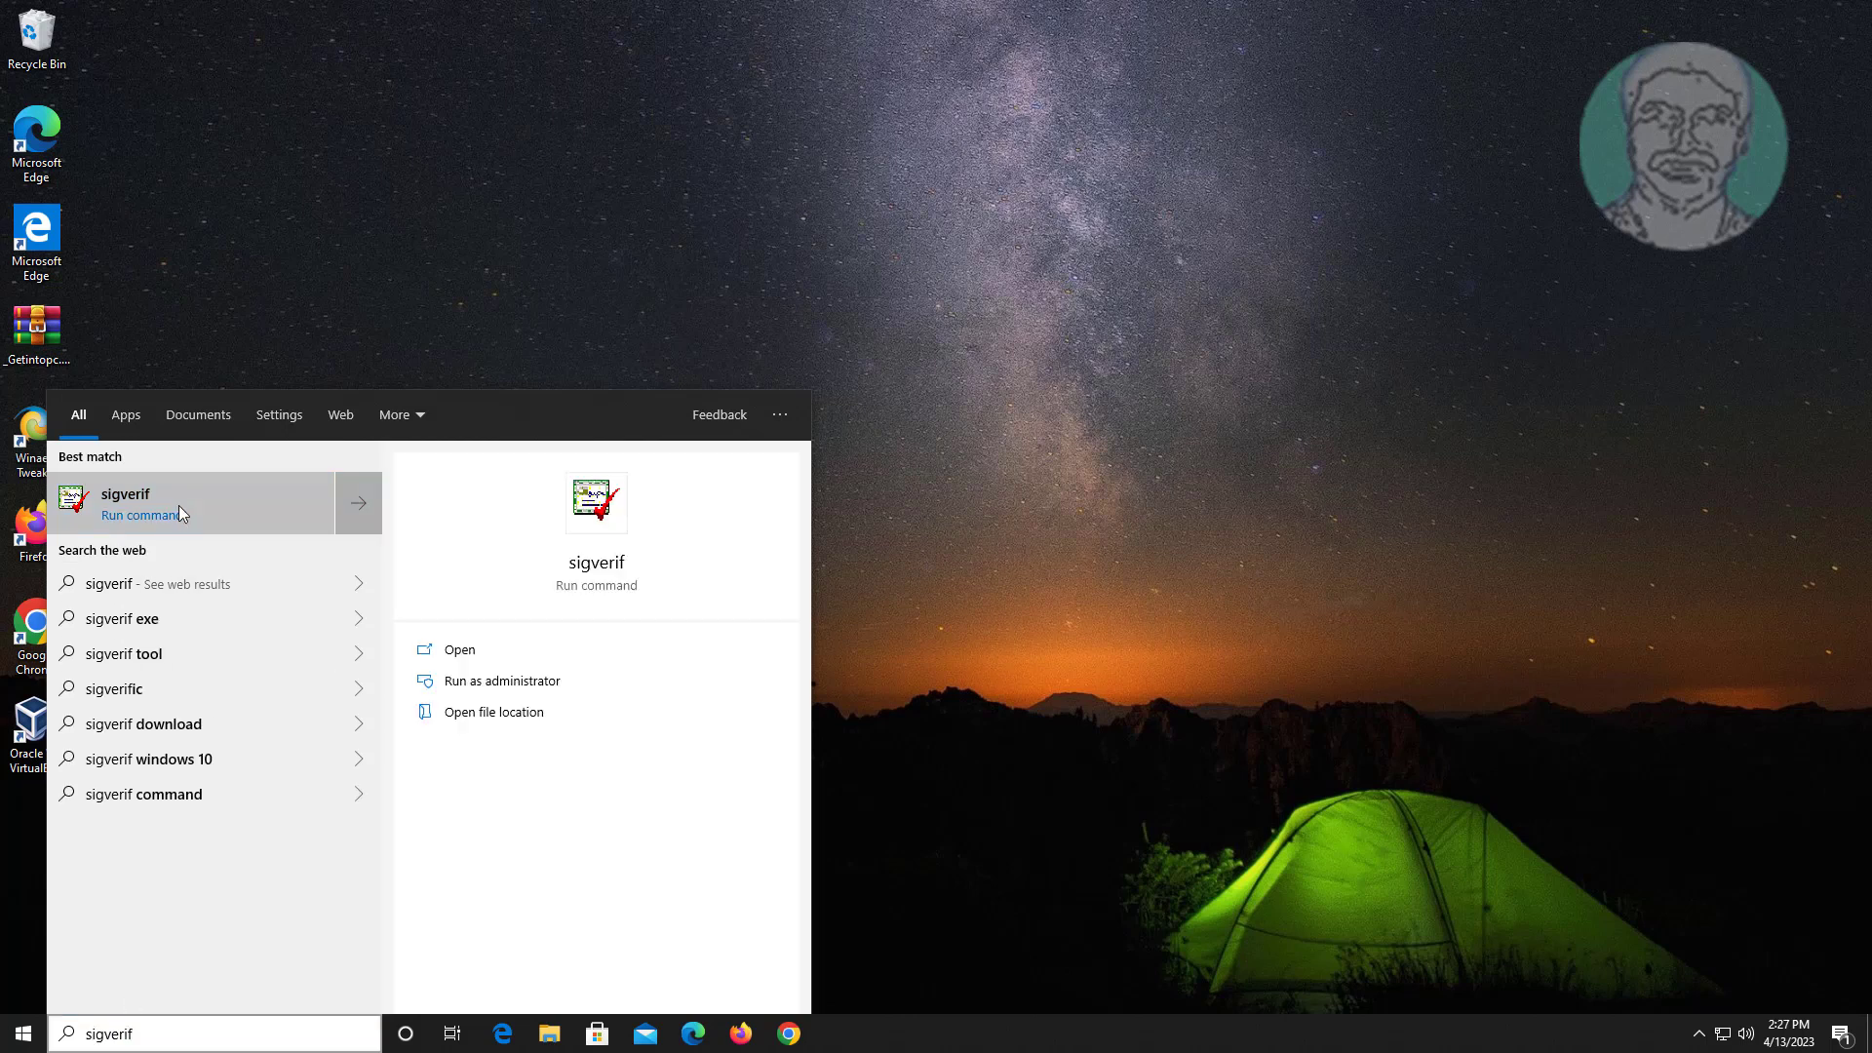
click(179, 513)
click(964, 611)
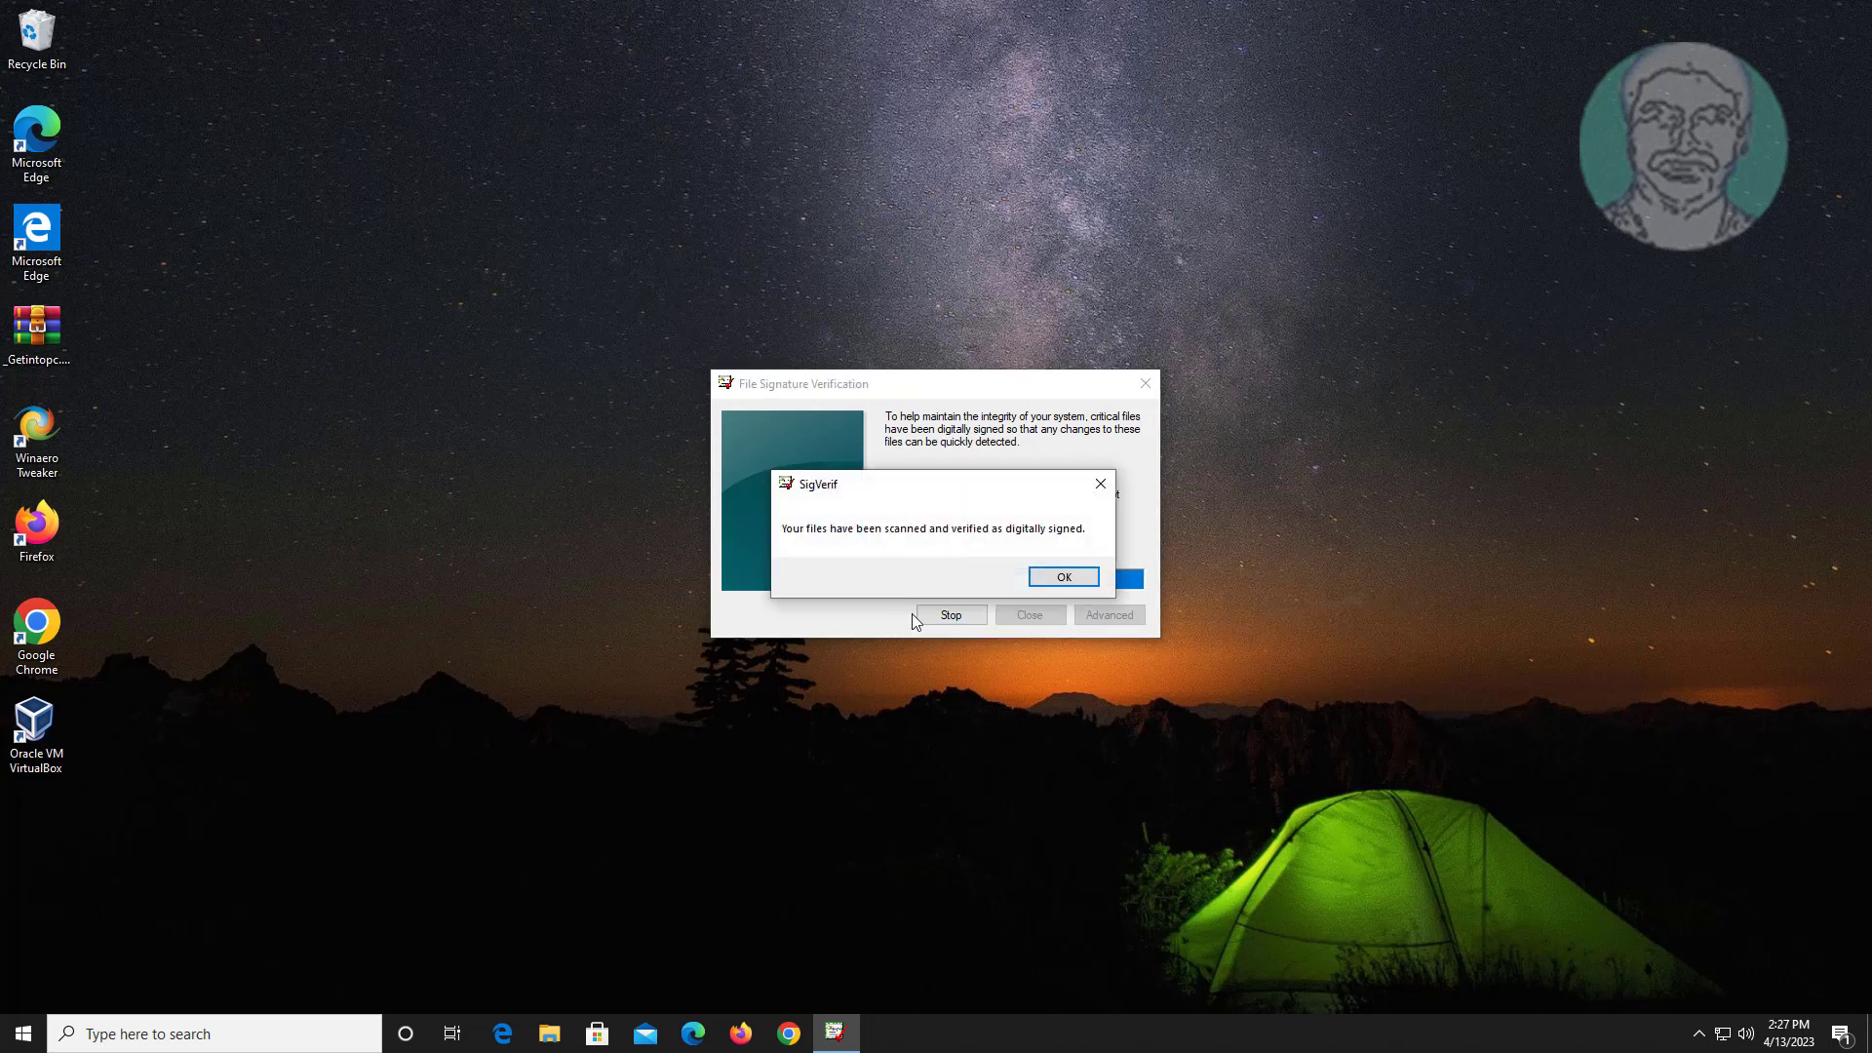
click(1067, 578)
click(1055, 620)
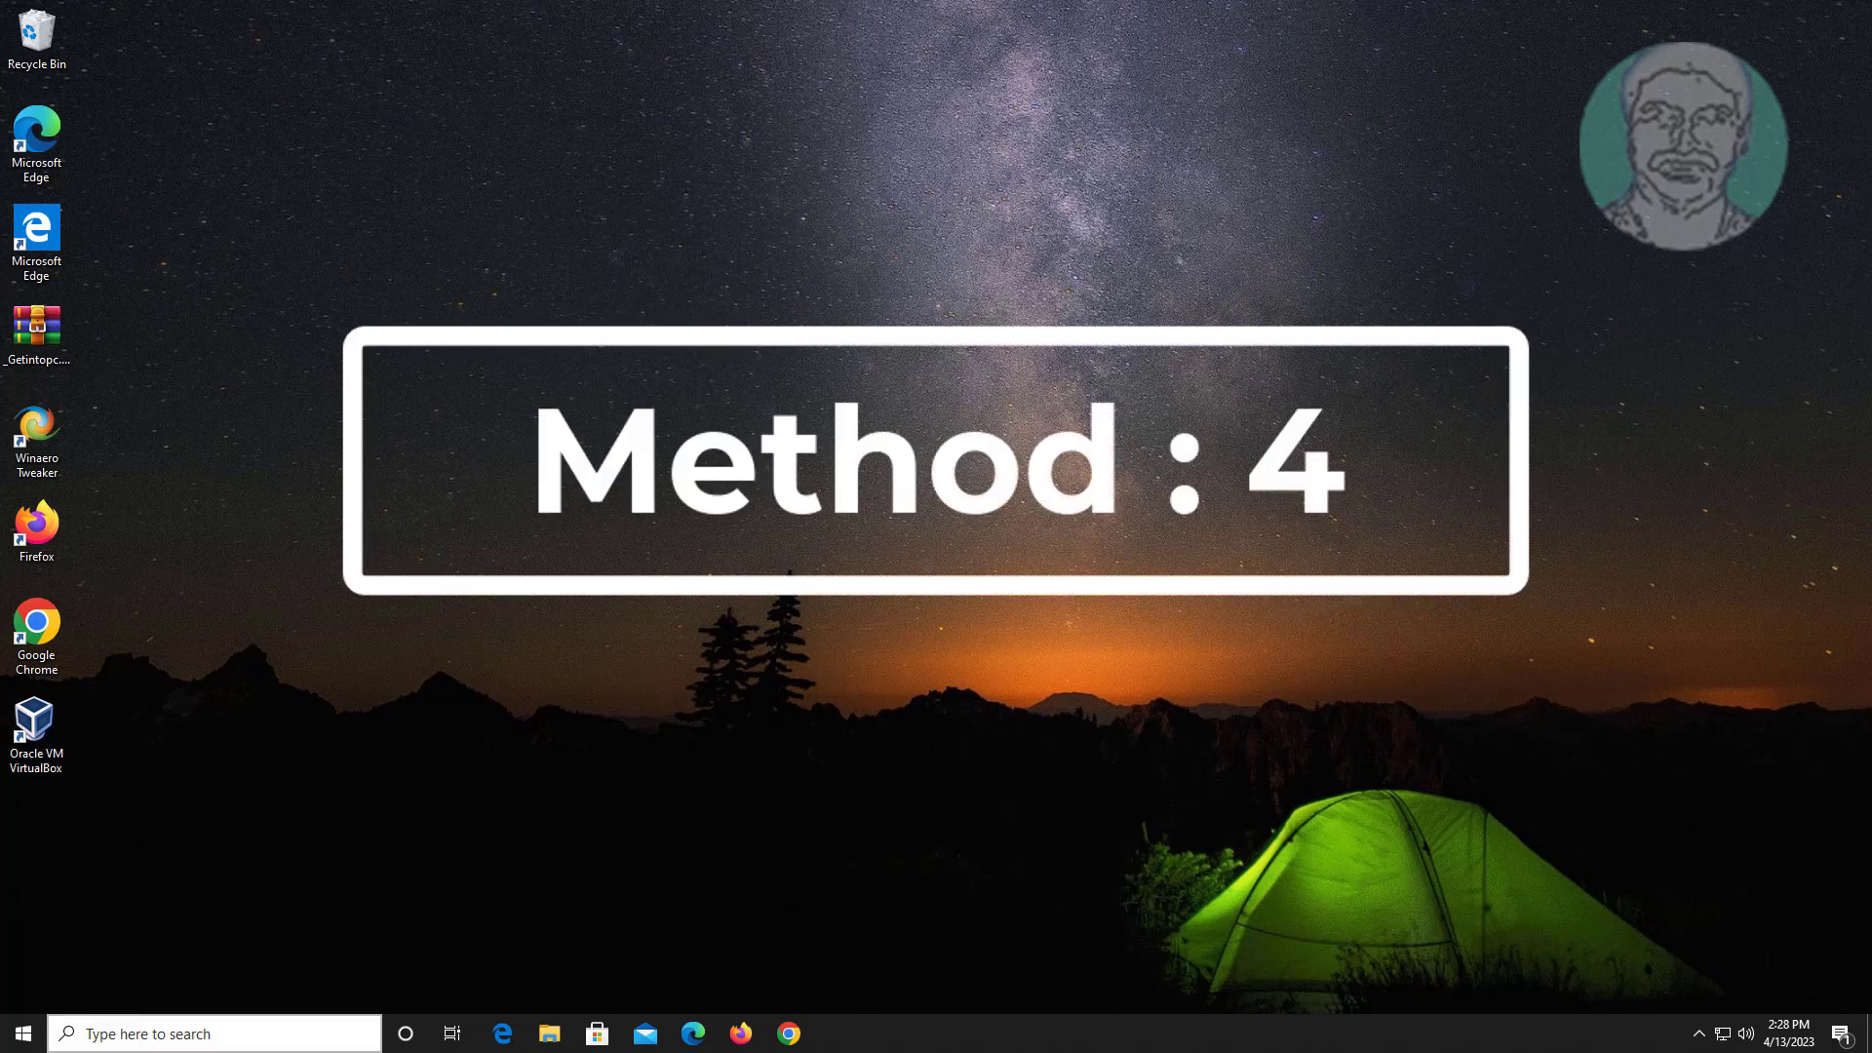
- Open Settings > Apps and show the Sort by options for installed apps
click(28, 1043)
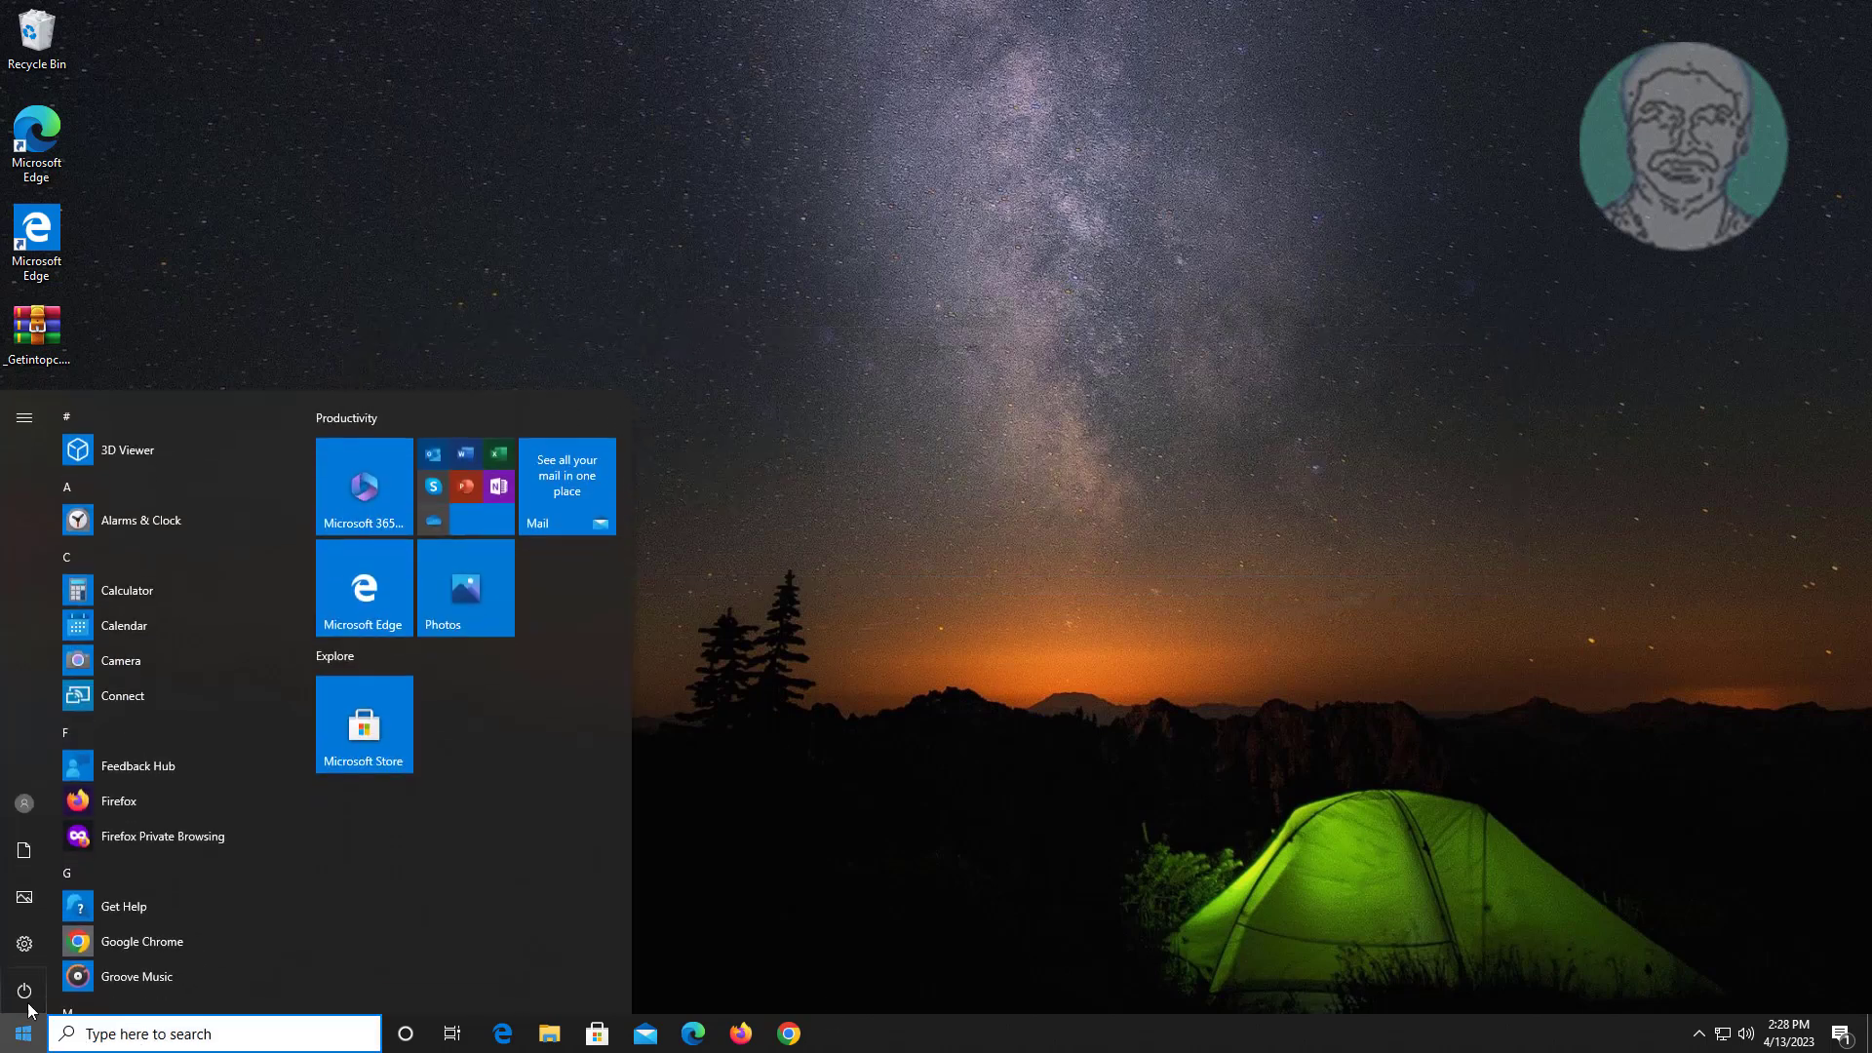
click(20, 949)
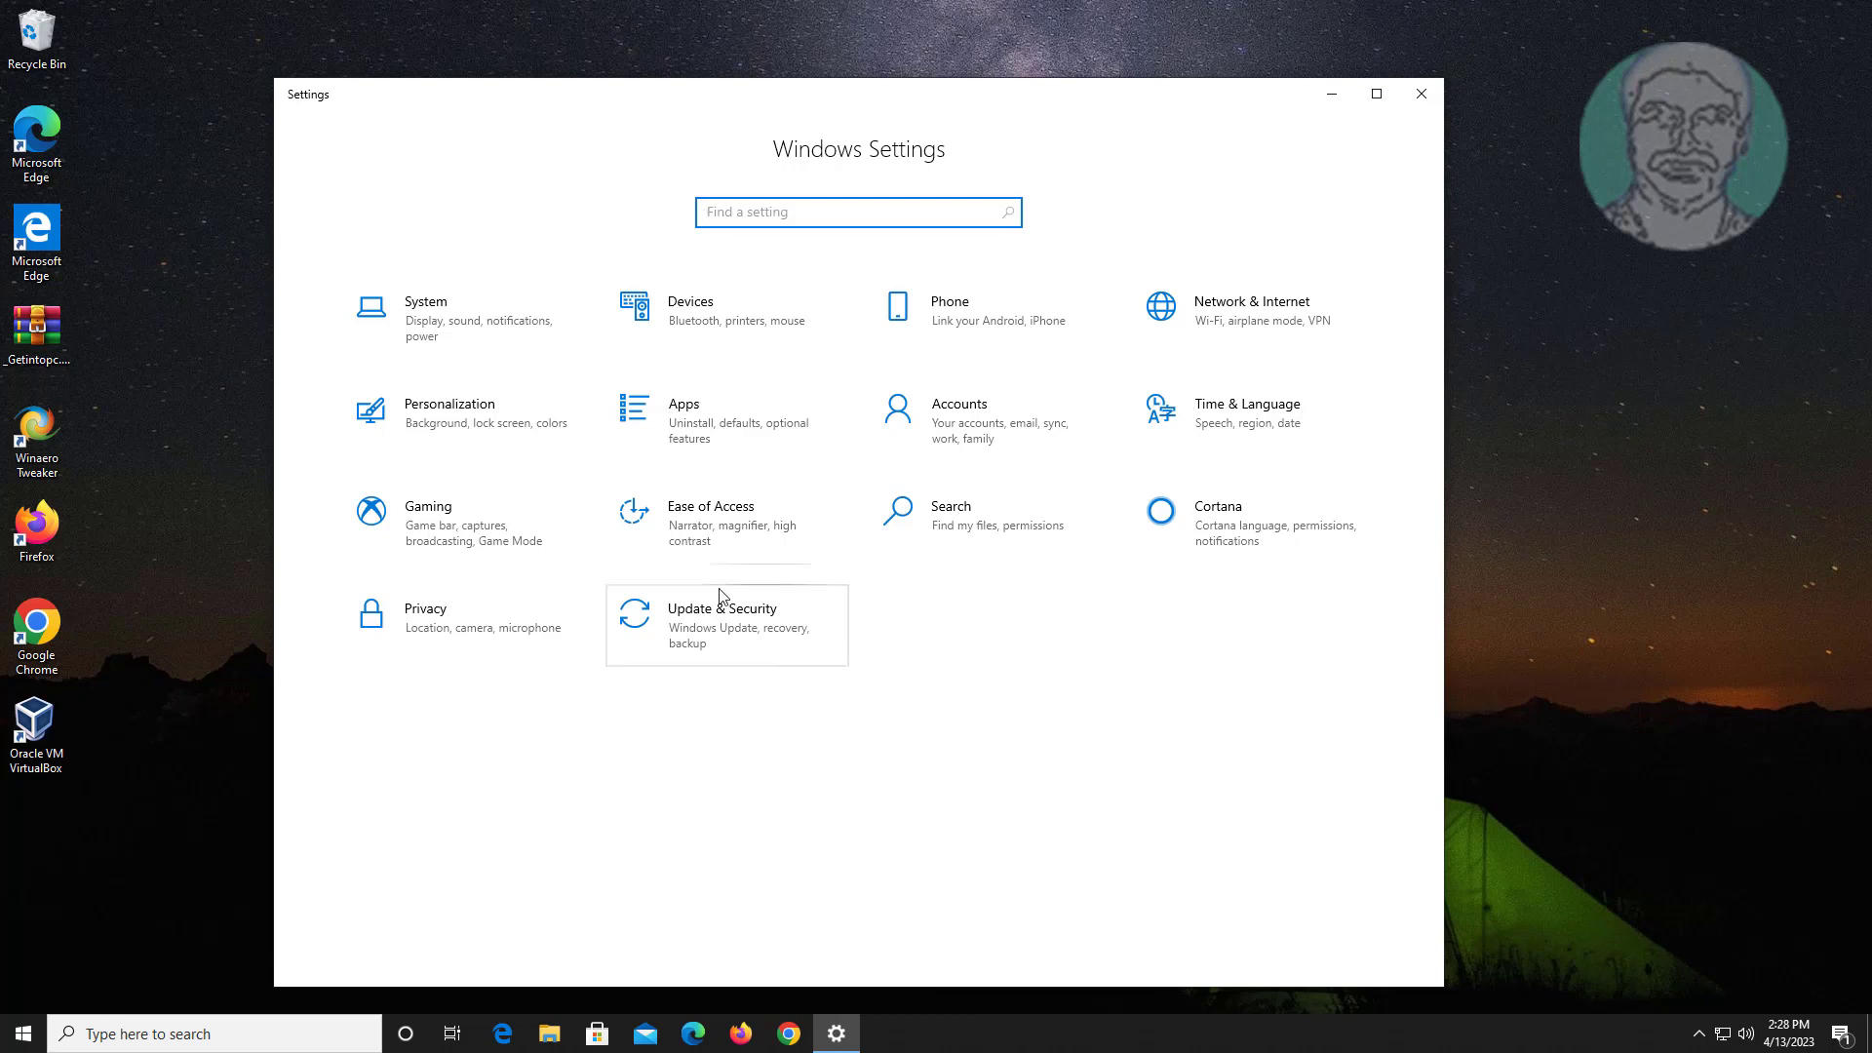
click(672, 424)
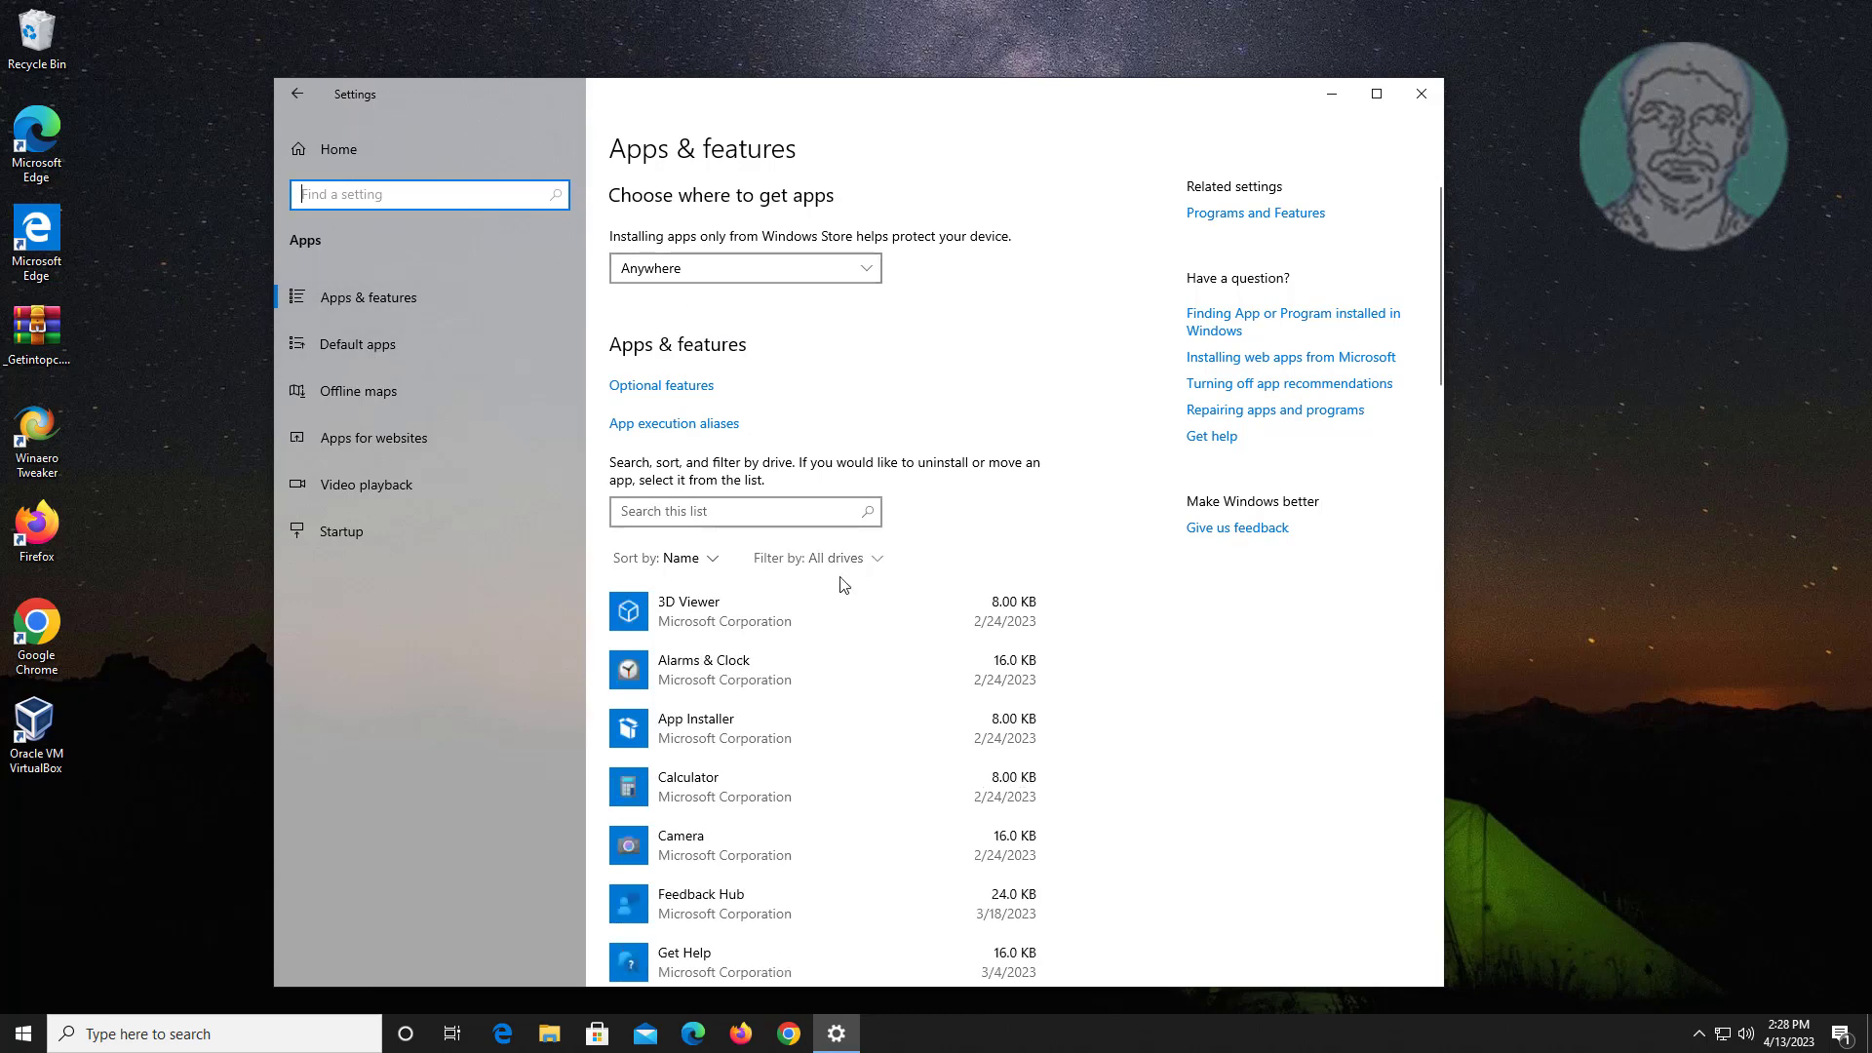
scroll(845, 563, down, 5)
scroll(698, 487, up, 5)
click(710, 568)
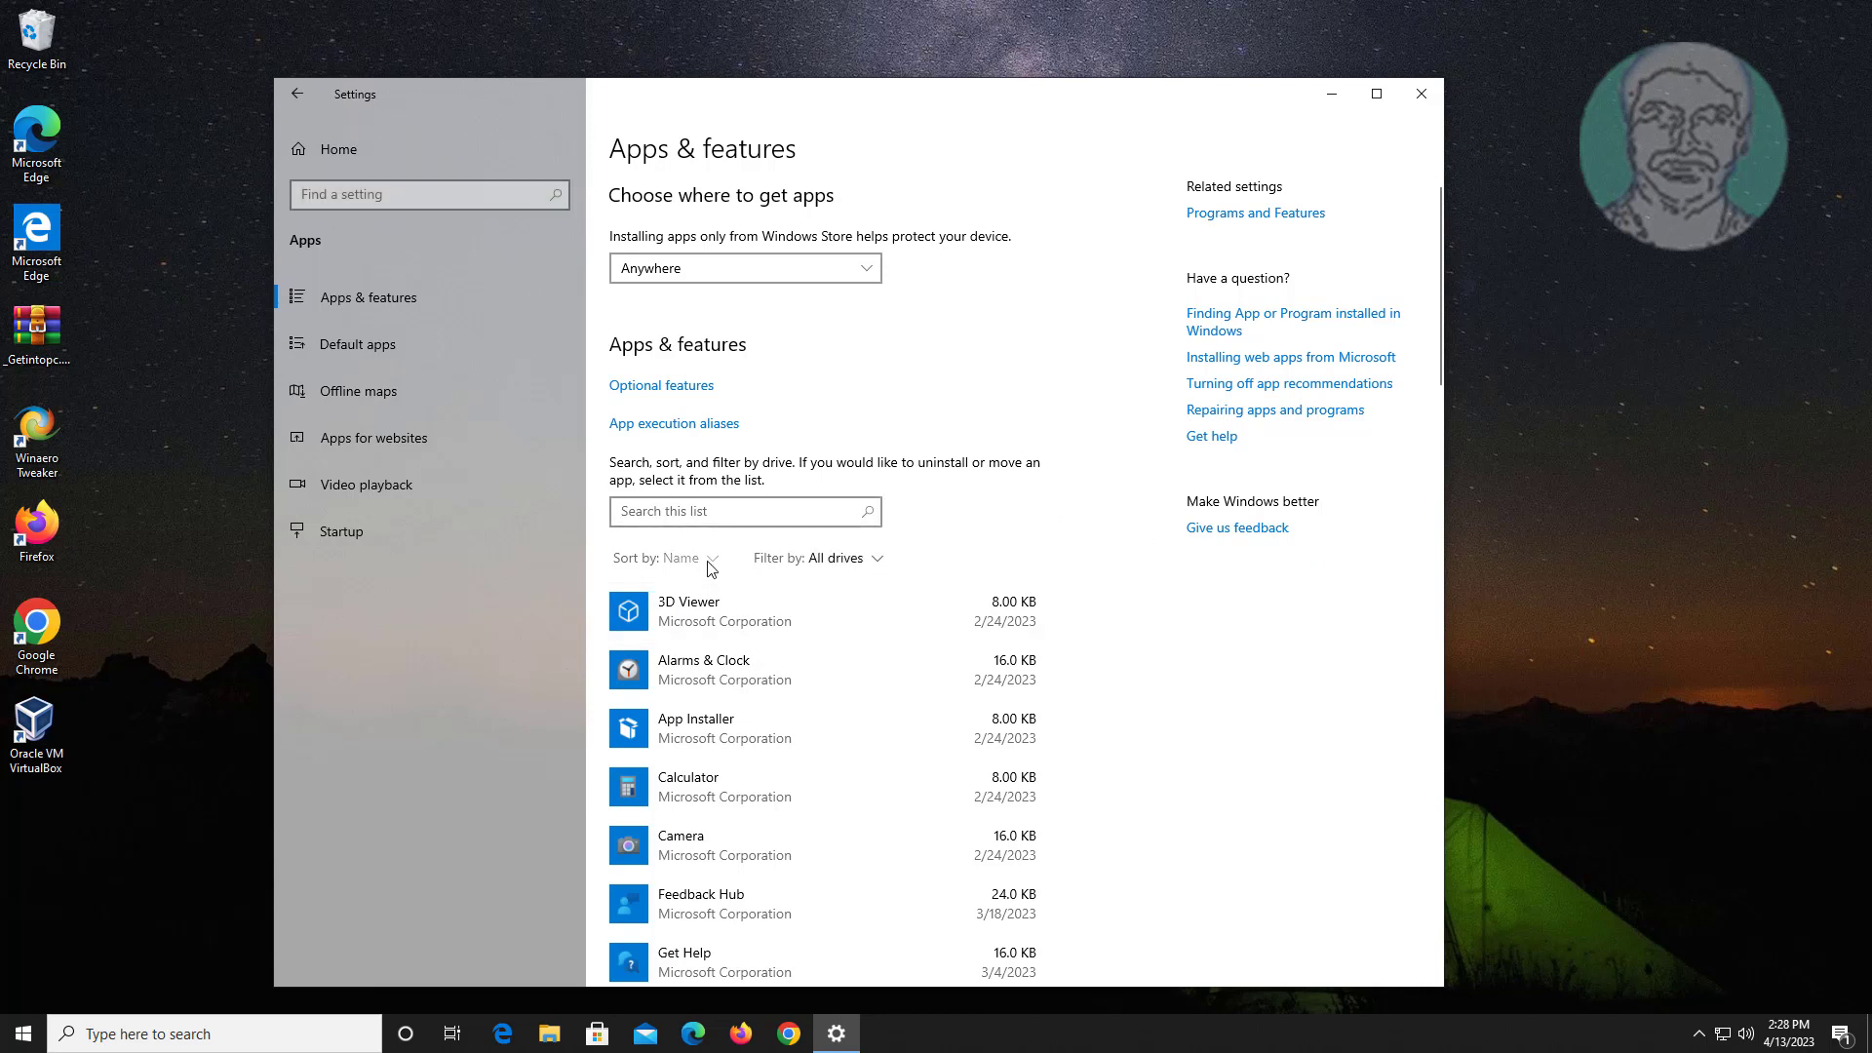